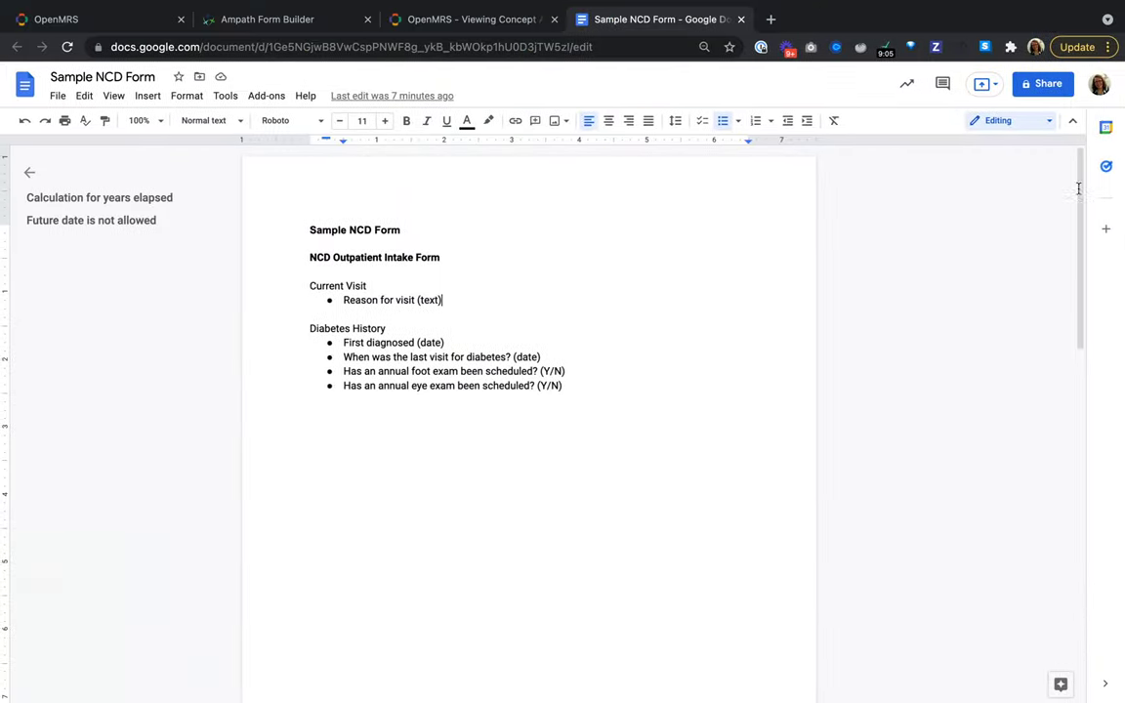
# Review the Sample NCD Form outline, then bring up the Annual foot exam scheduled concept in OpenMRS
pyautogui.moveTo(285, 237); pyautogui.dragTo(575, 394)
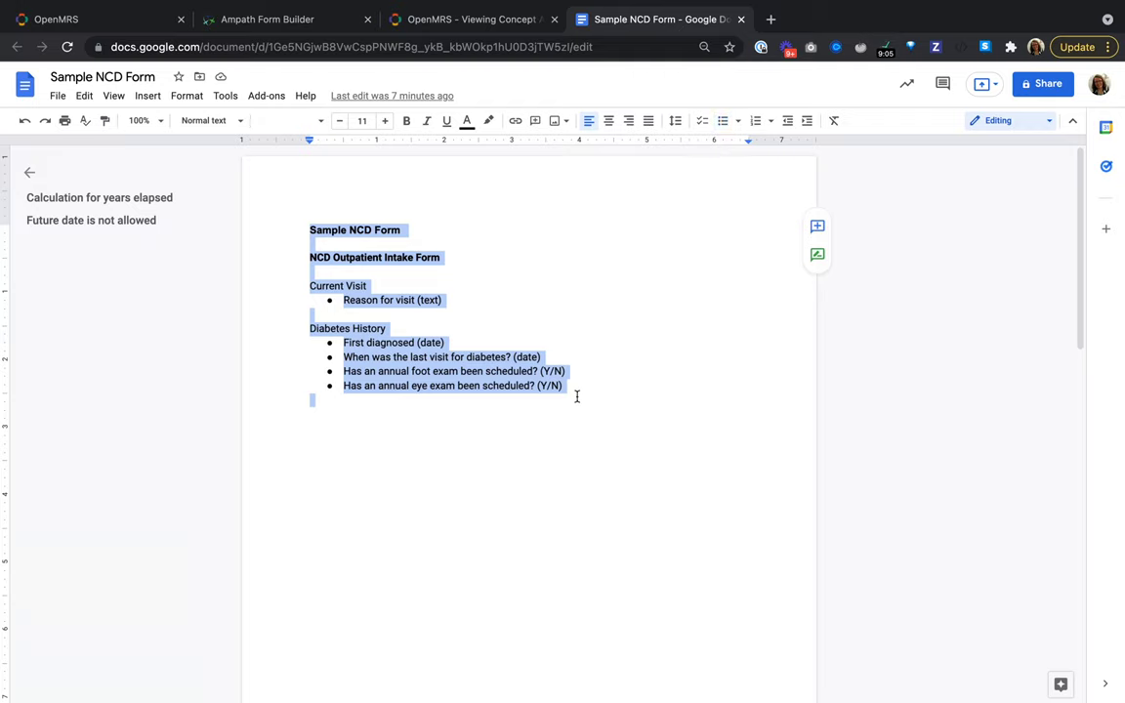
pyautogui.click(575, 395)
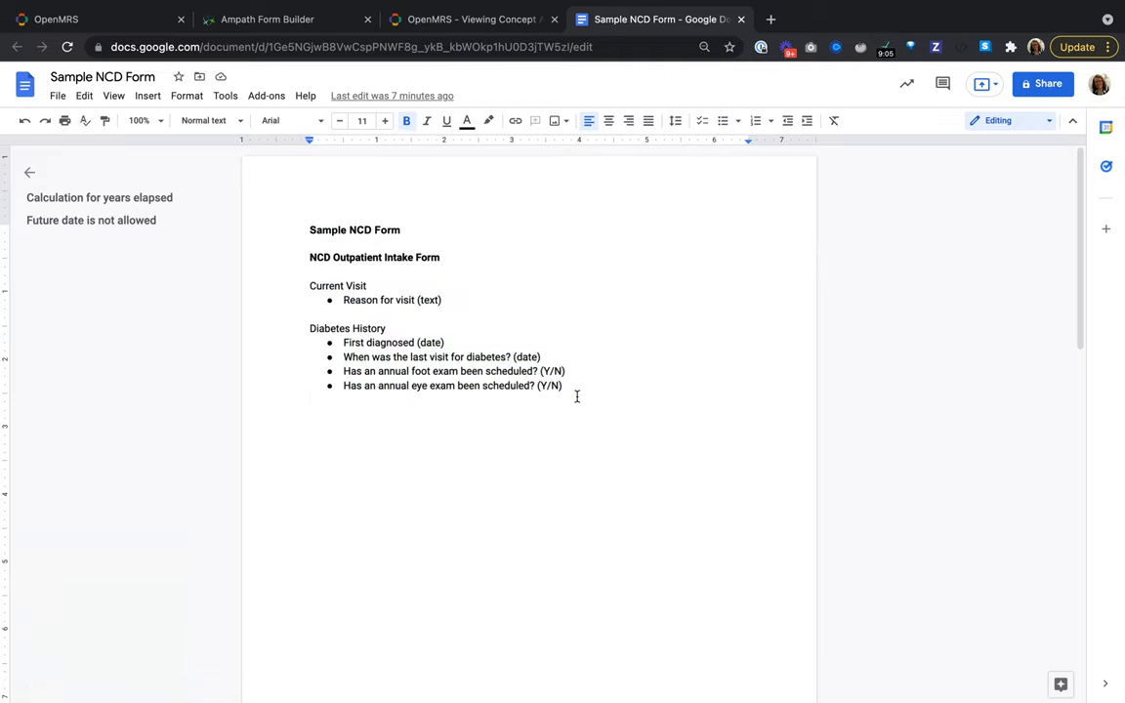
pyautogui.click(436, 23)
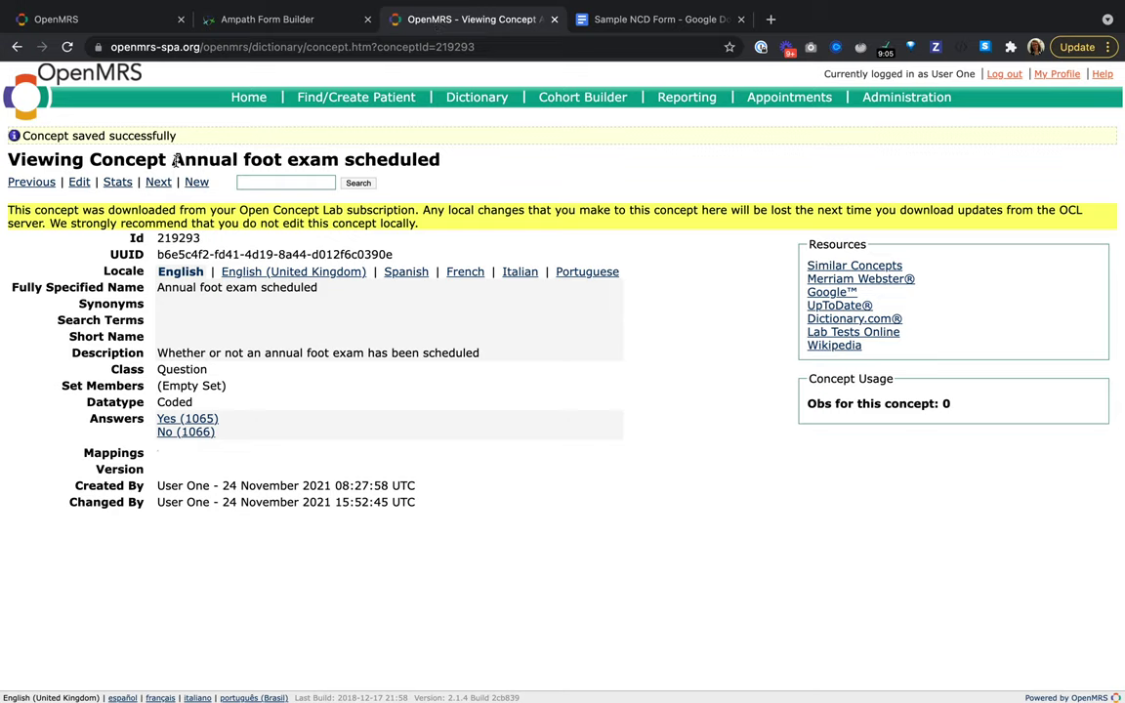
# Check the Annual foot exam scheduled concept title, then close that OpenMRS concept page
pyautogui.moveTo(174, 160); pyautogui.dragTo(339, 164)
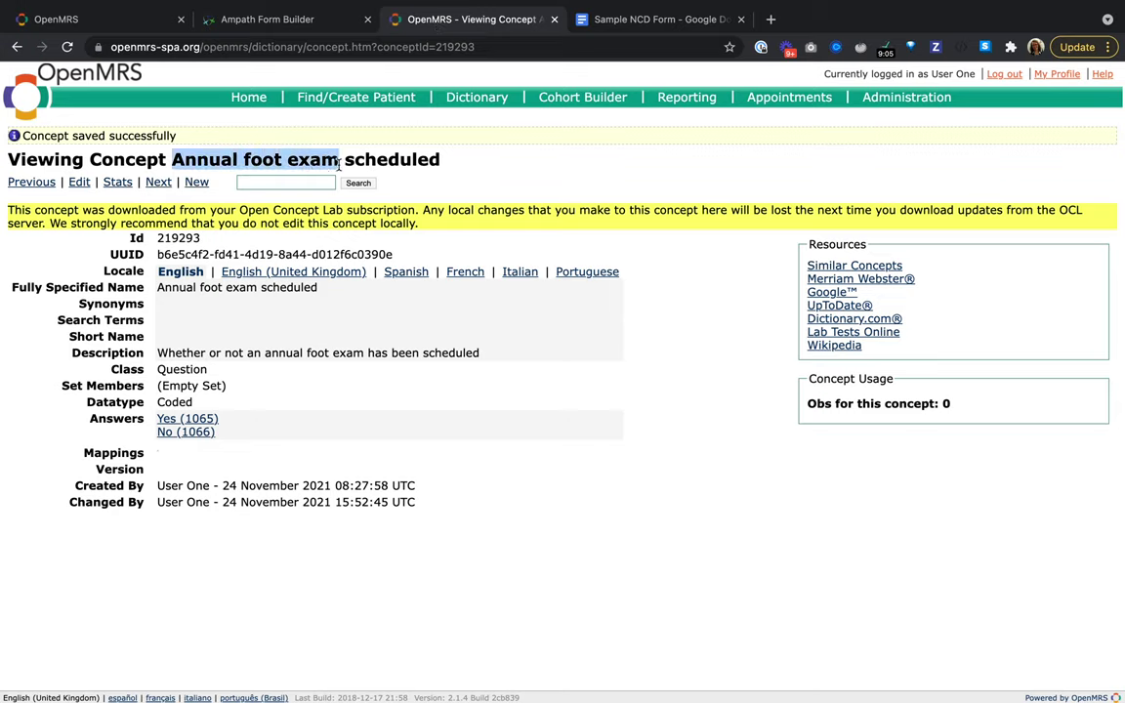
pyautogui.click(455, 169)
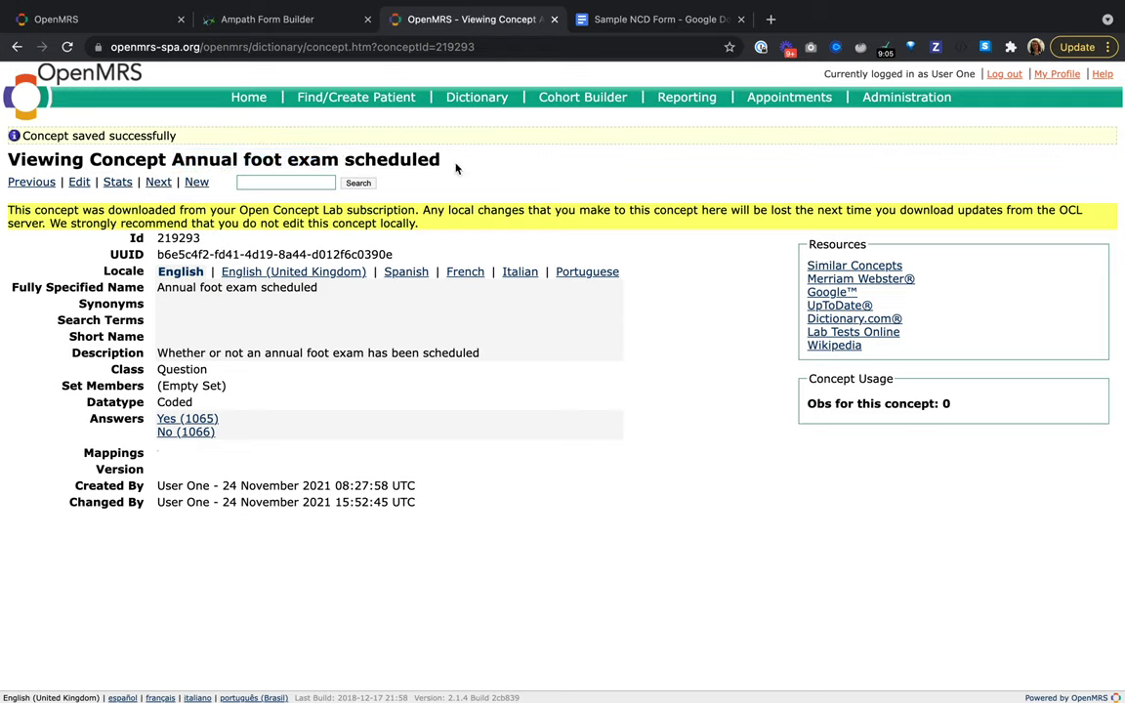
pyautogui.click(554, 20)
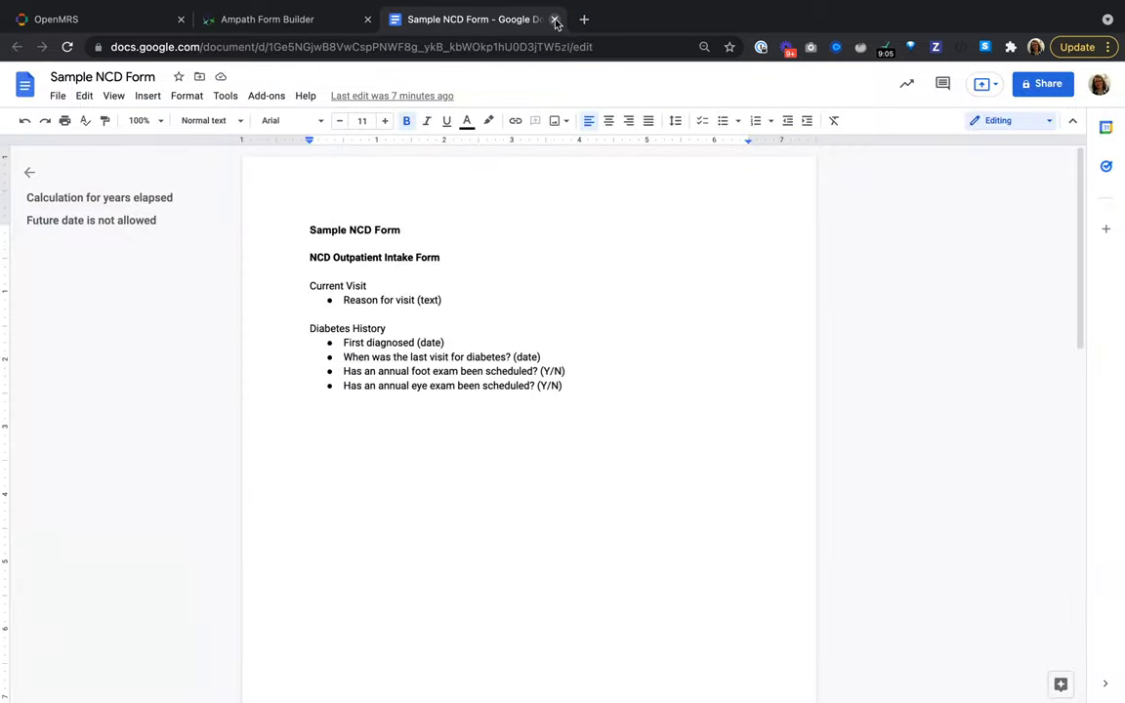
# Start a new form and switch the builder to Split View
pyautogui.click(268, 24)
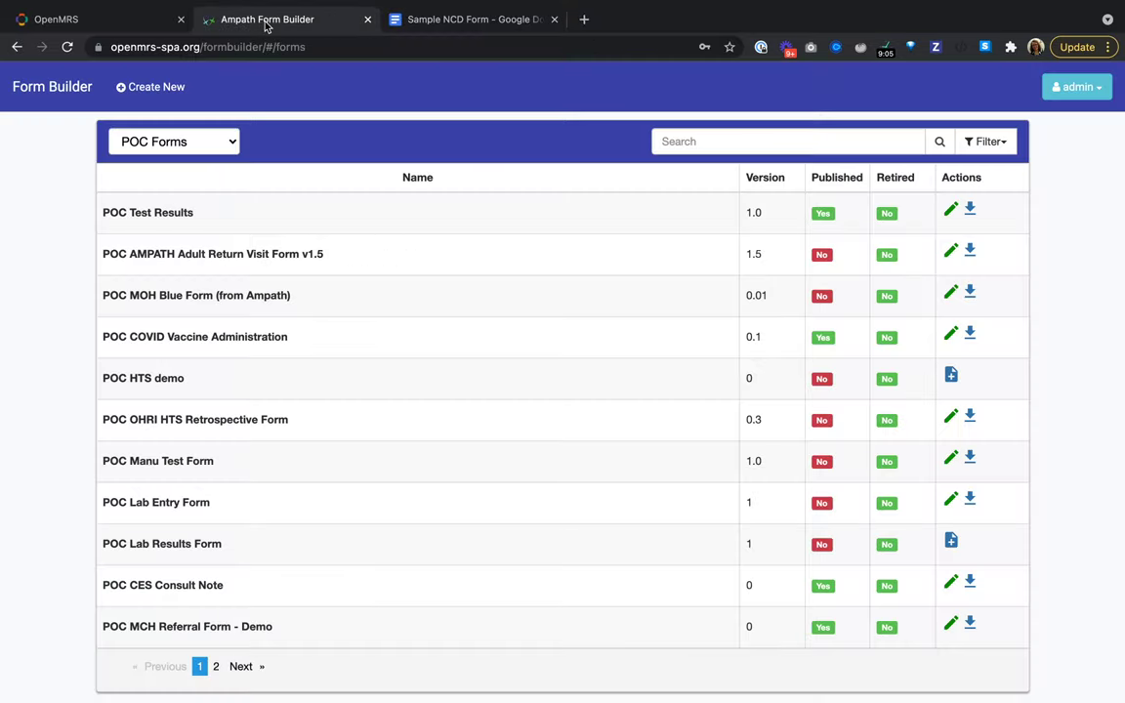
pyautogui.click(152, 87)
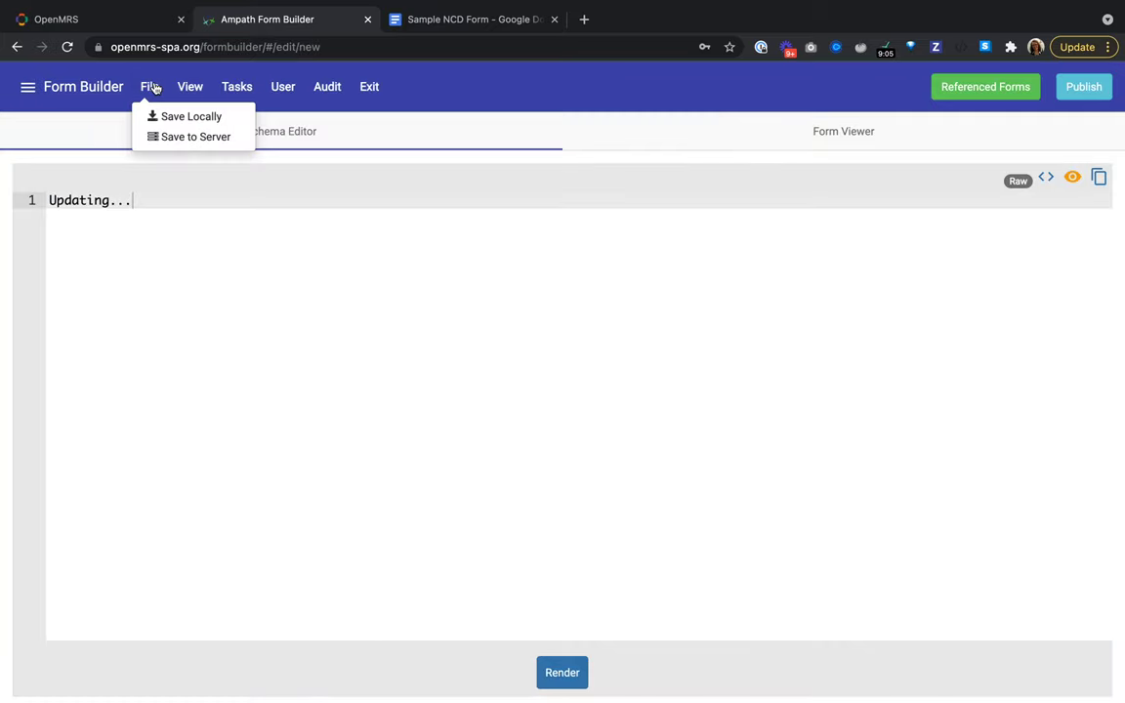
pyautogui.click(189, 87)
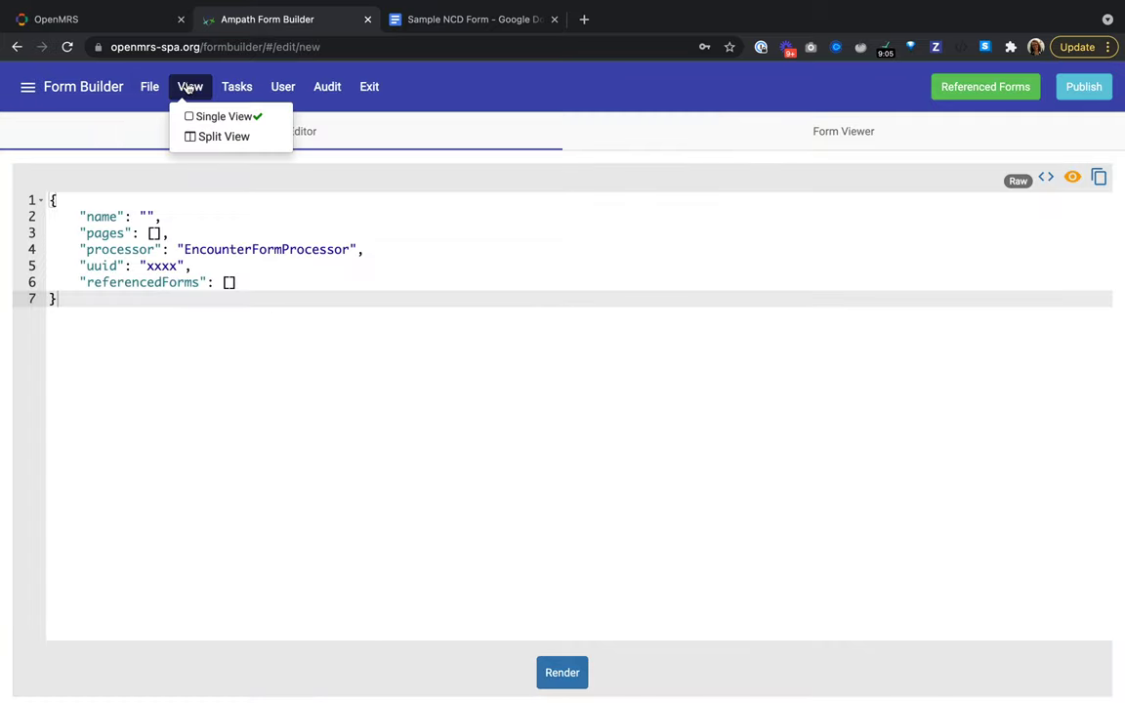
pyautogui.click(213, 139)
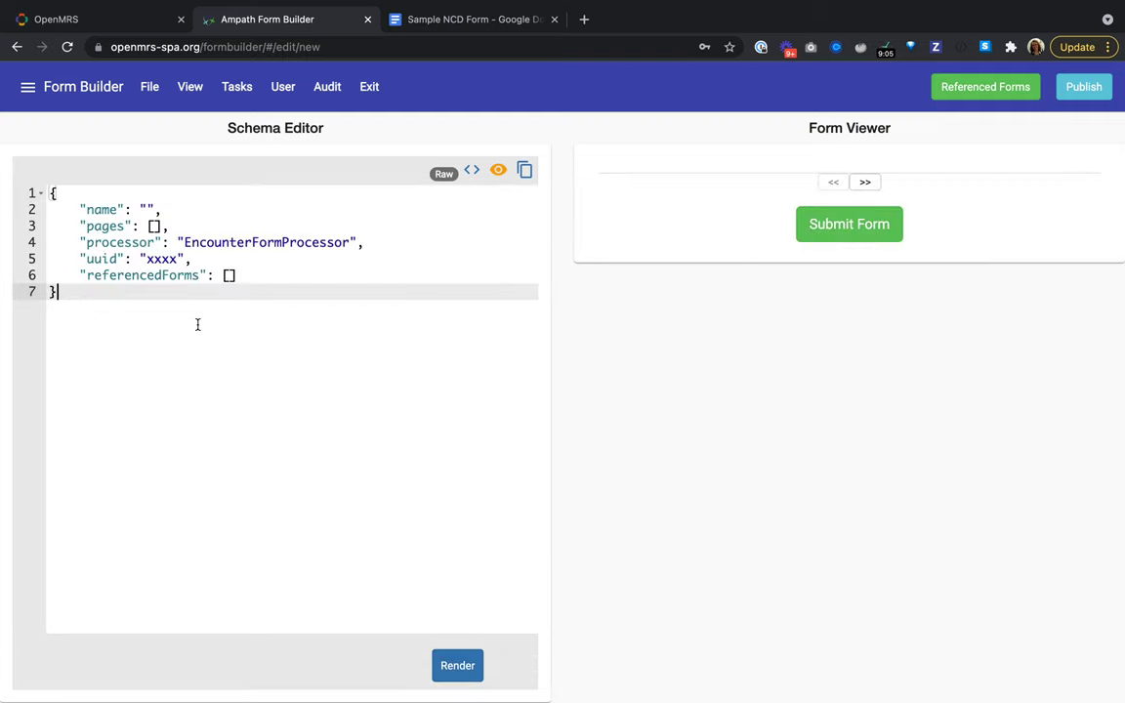
# Begin a new page, glance at the OpenMRS patient summary, and return to the page dialog
pyautogui.click(27, 87)
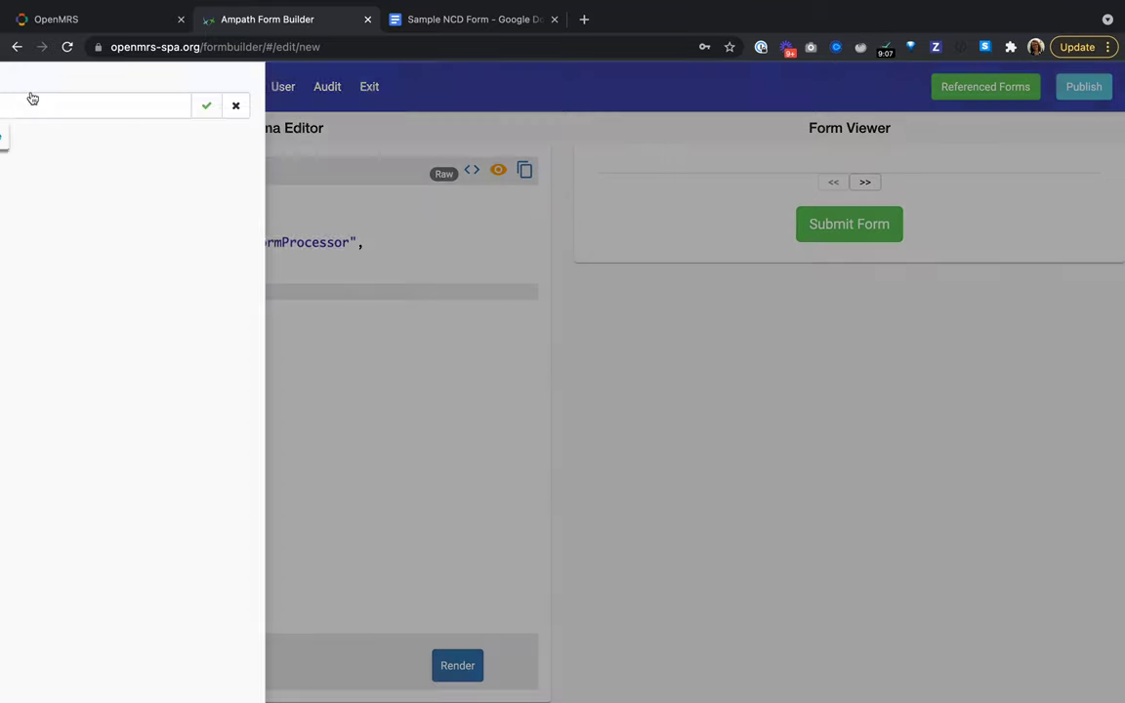
pyautogui.click(39, 136)
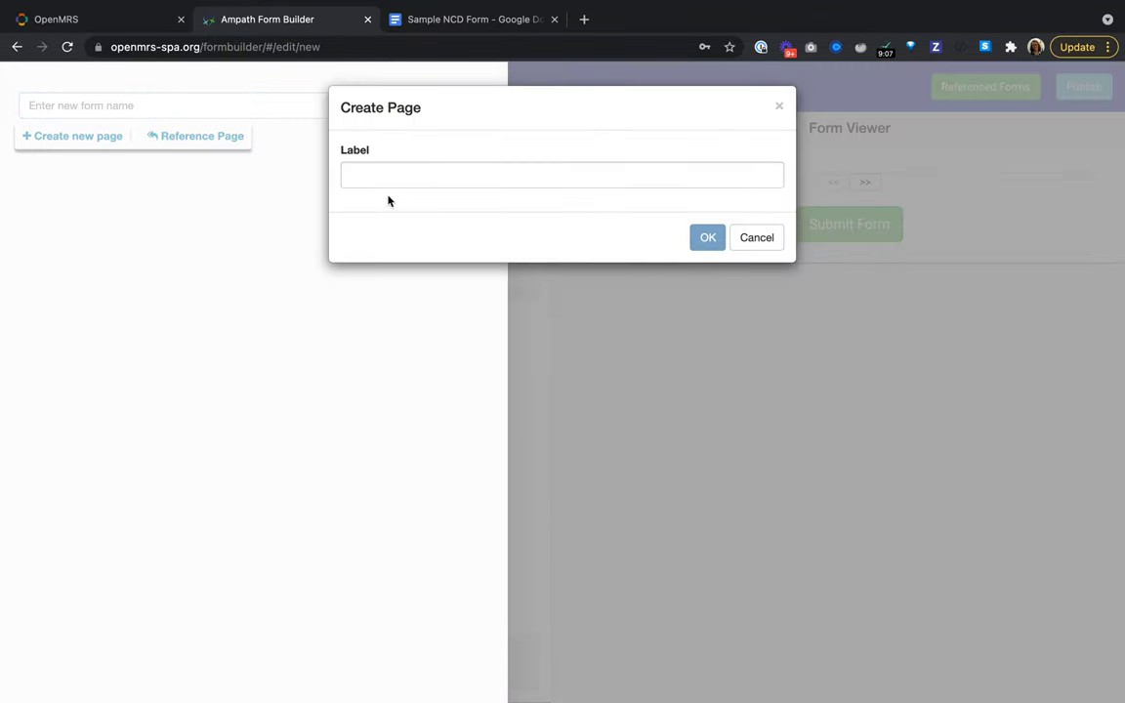
pyautogui.click(382, 173)
pyautogui.click(98, 21)
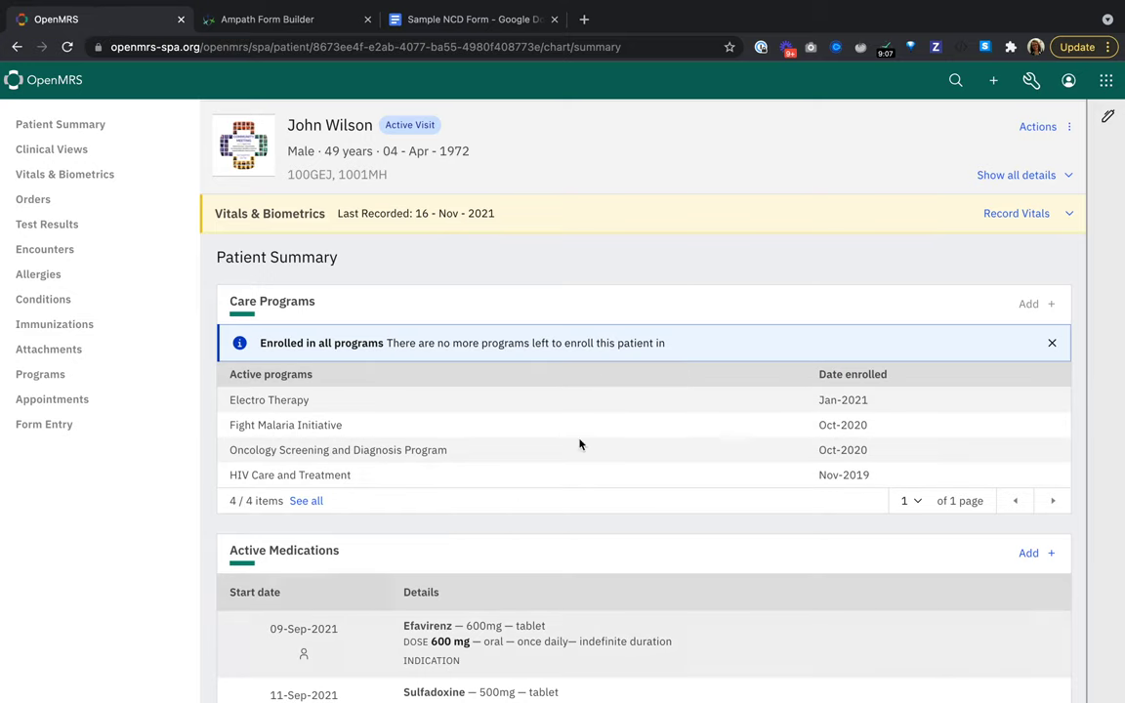
pyautogui.click(235, 23)
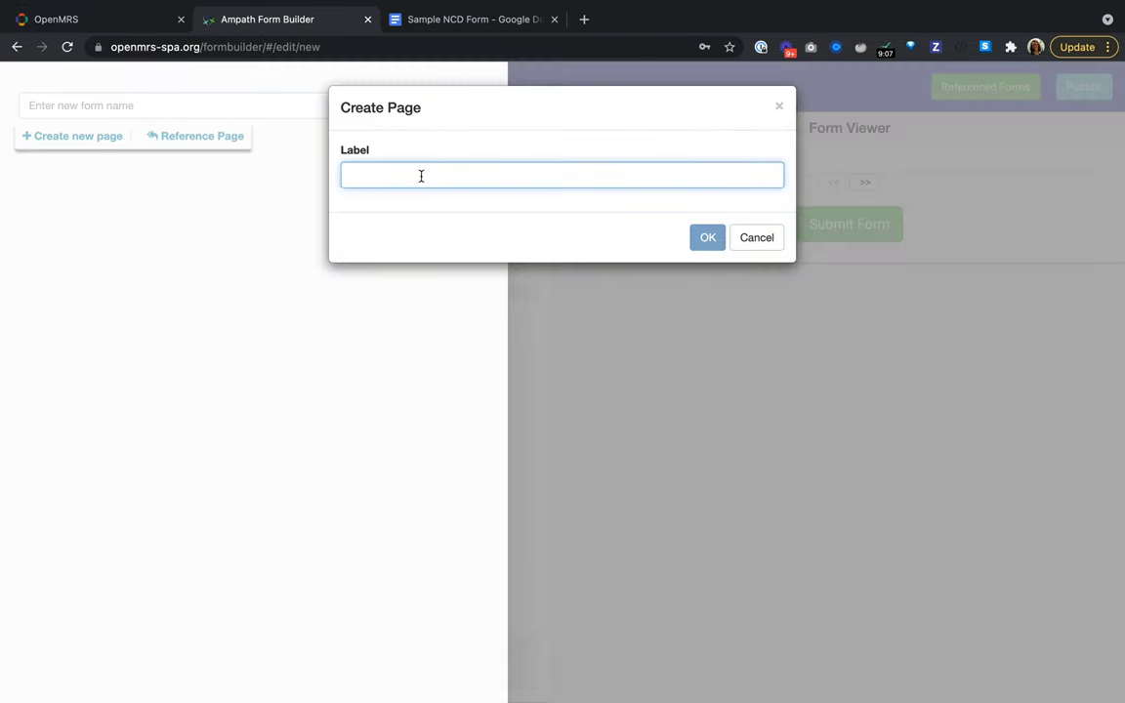
# Create a page labelled 'Current Visit', copied from the Google Doc heading
pyautogui.click(446, 18)
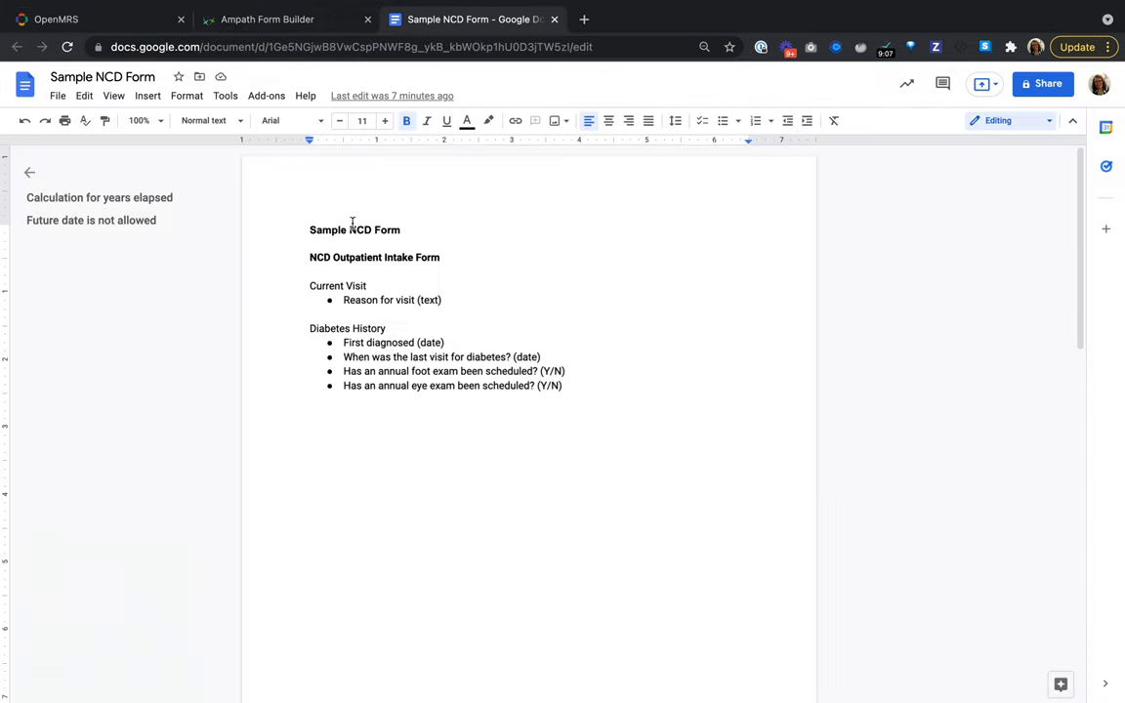
pyautogui.tripleClick(330, 259)
pyautogui.tripleClick(316, 287)
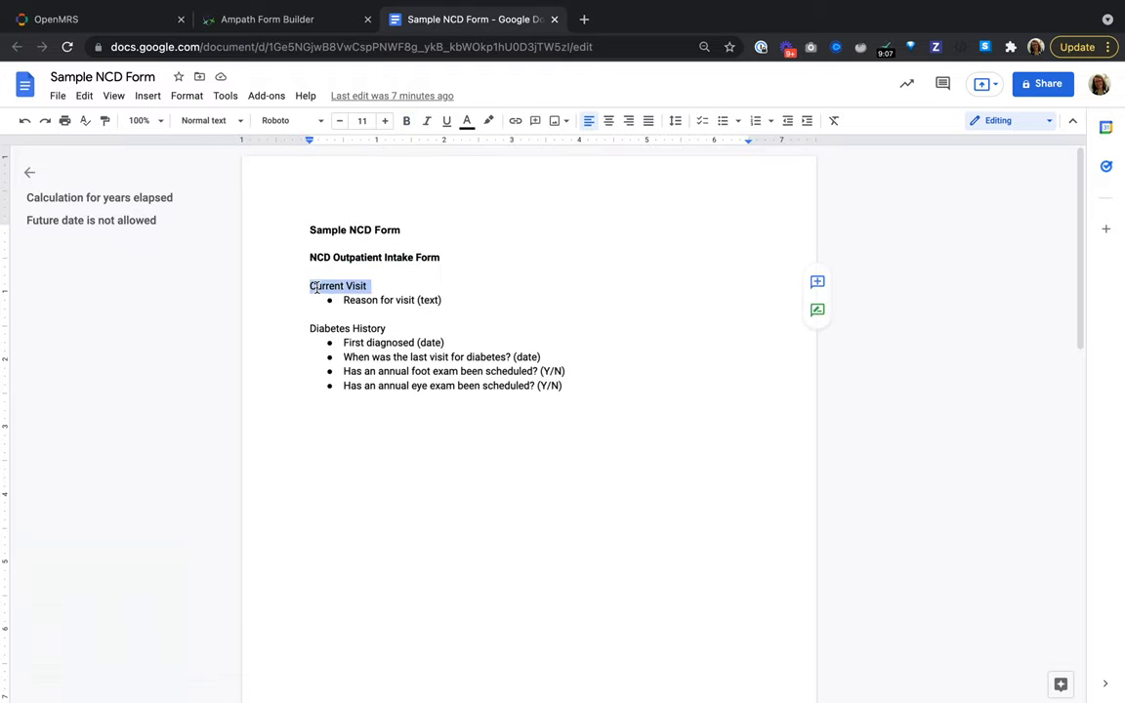
pyautogui.hotkey('ctrl', 'c')
pyautogui.click(273, 18)
pyautogui.click(435, 168)
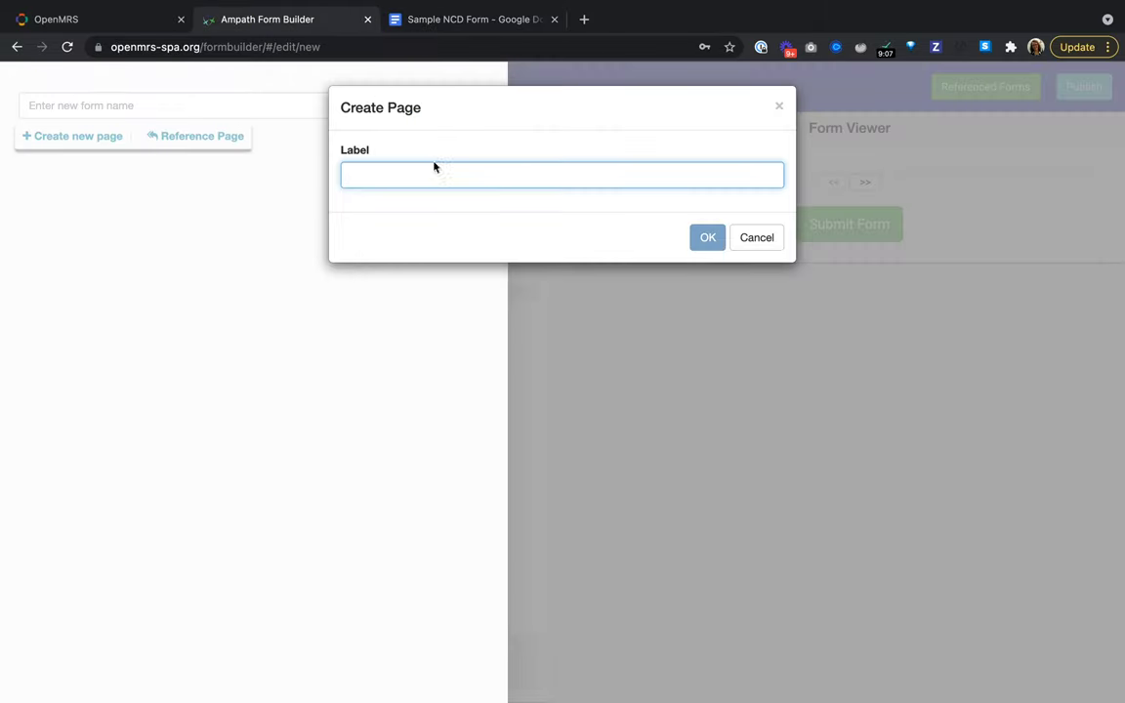
pyautogui.hotkey('ctrl', 'v')
pyautogui.click(710, 237)
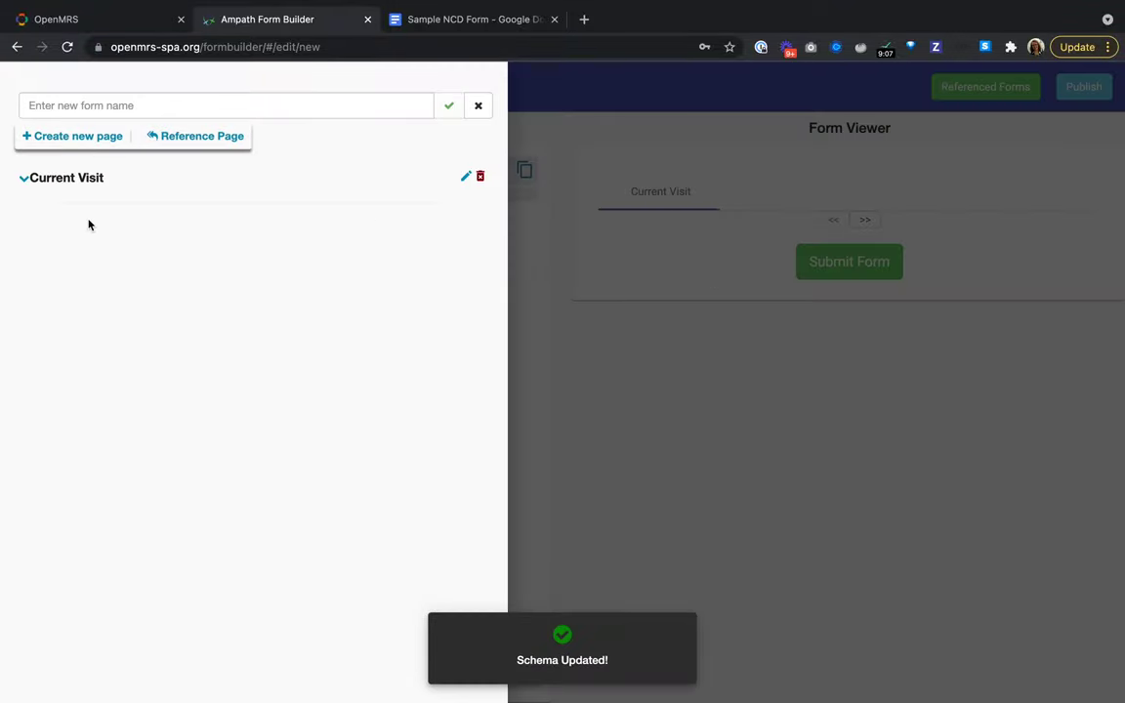
# Add a second page labelled 'Diabetes History', copied from the document, and close the page panel
pyautogui.click(60, 142)
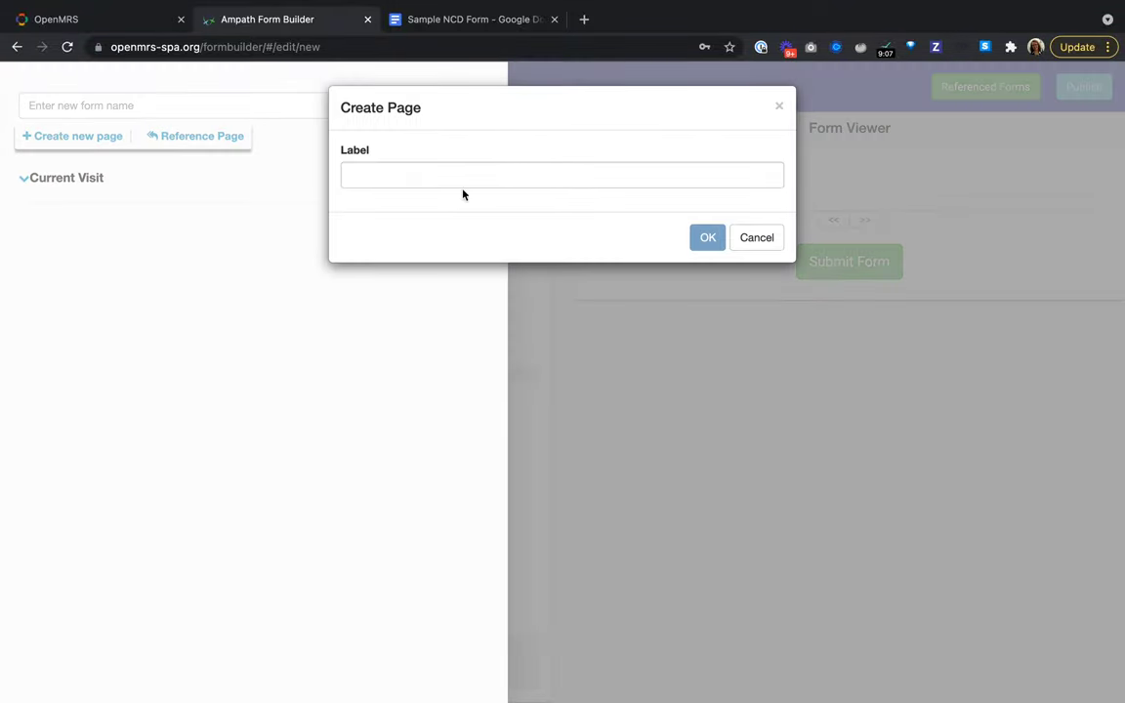
pyautogui.click(467, 176)
pyautogui.click(452, 27)
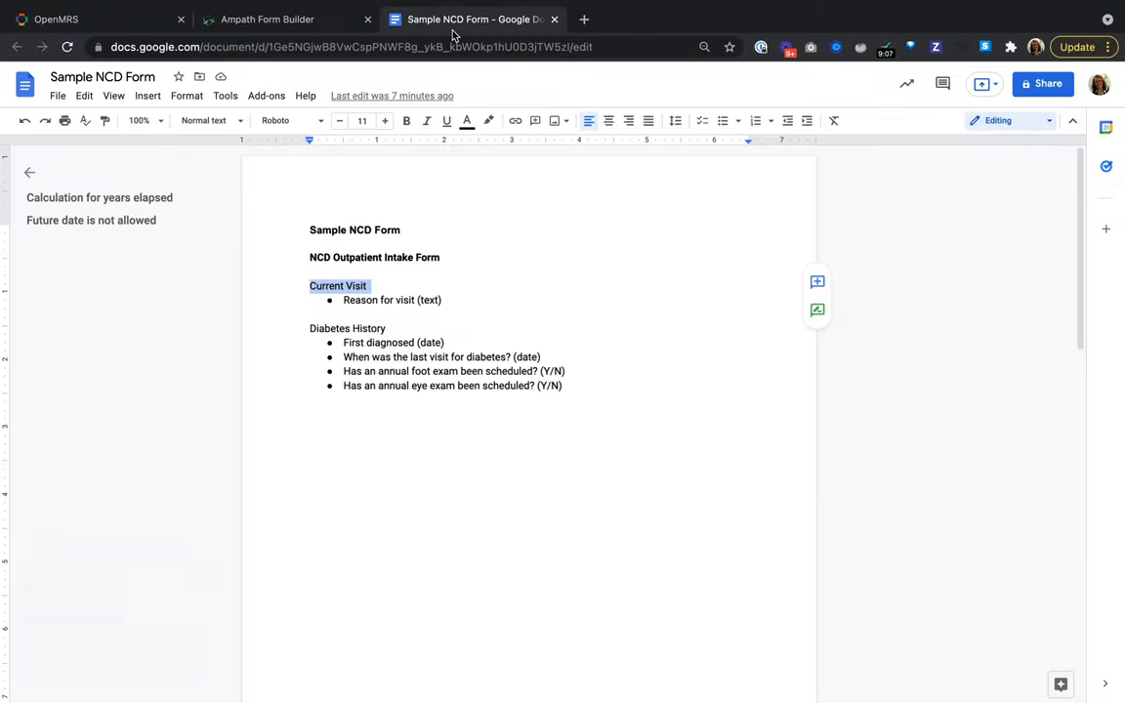
pyautogui.doubleClick(314, 329)
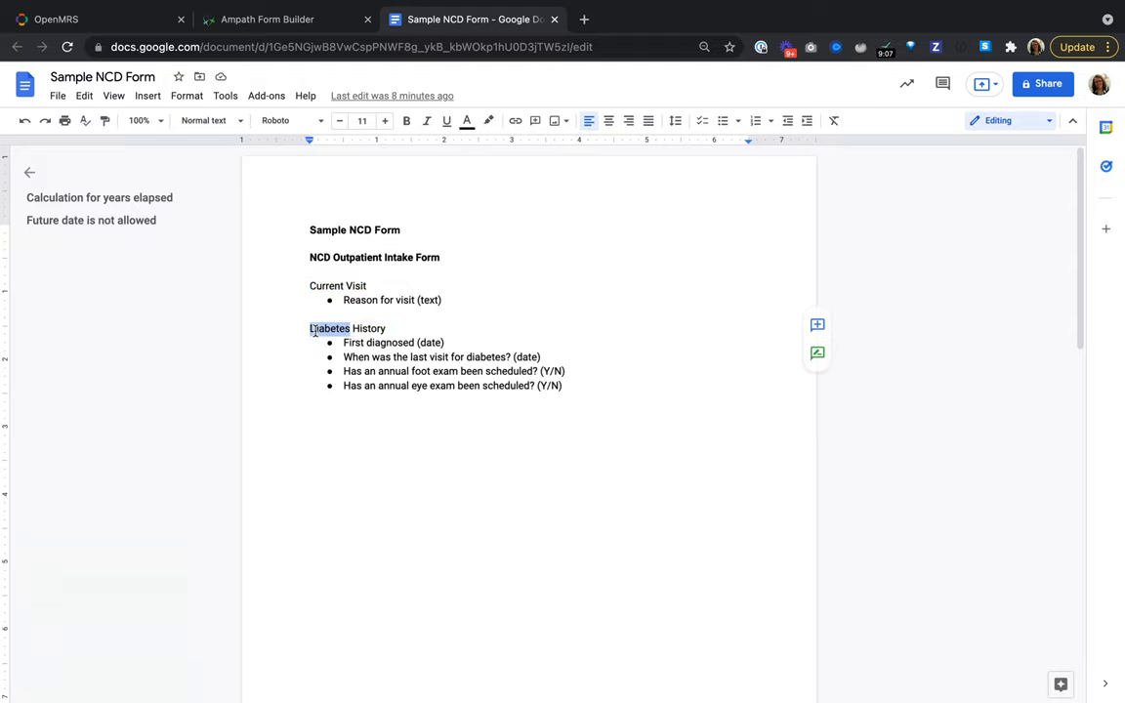
pyautogui.moveTo(315, 330); pyautogui.dragTo(386, 330)
pyautogui.click(232, 25)
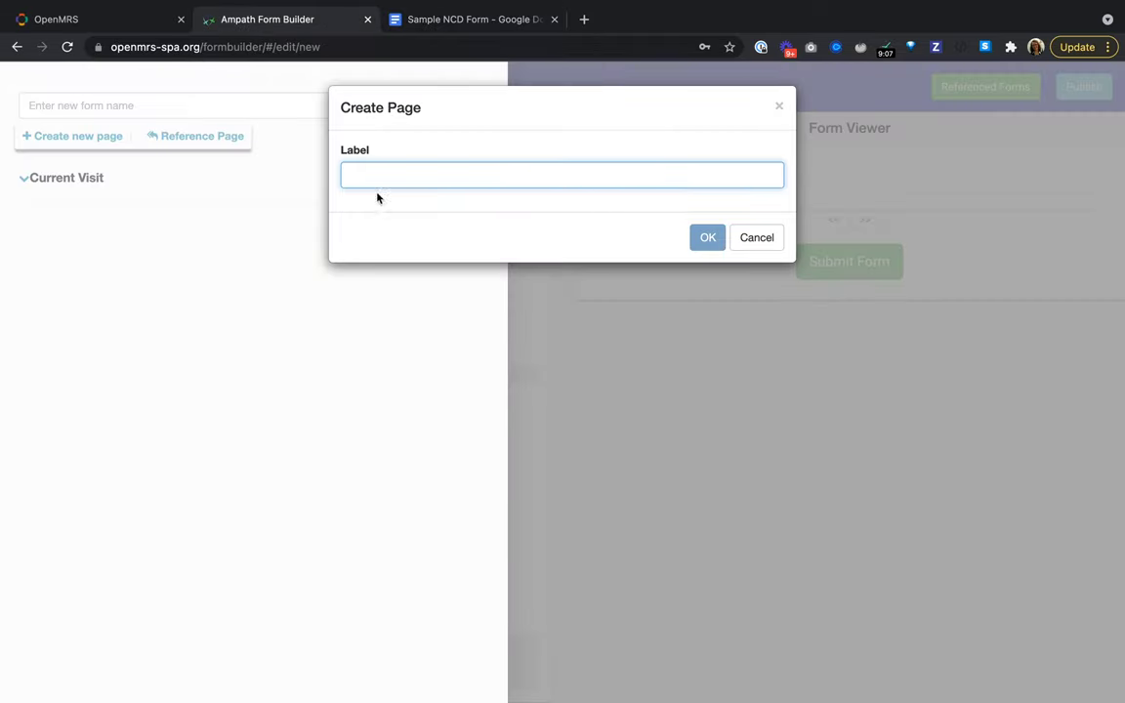
pyautogui.press('super+v')
pyautogui.click(719, 240)
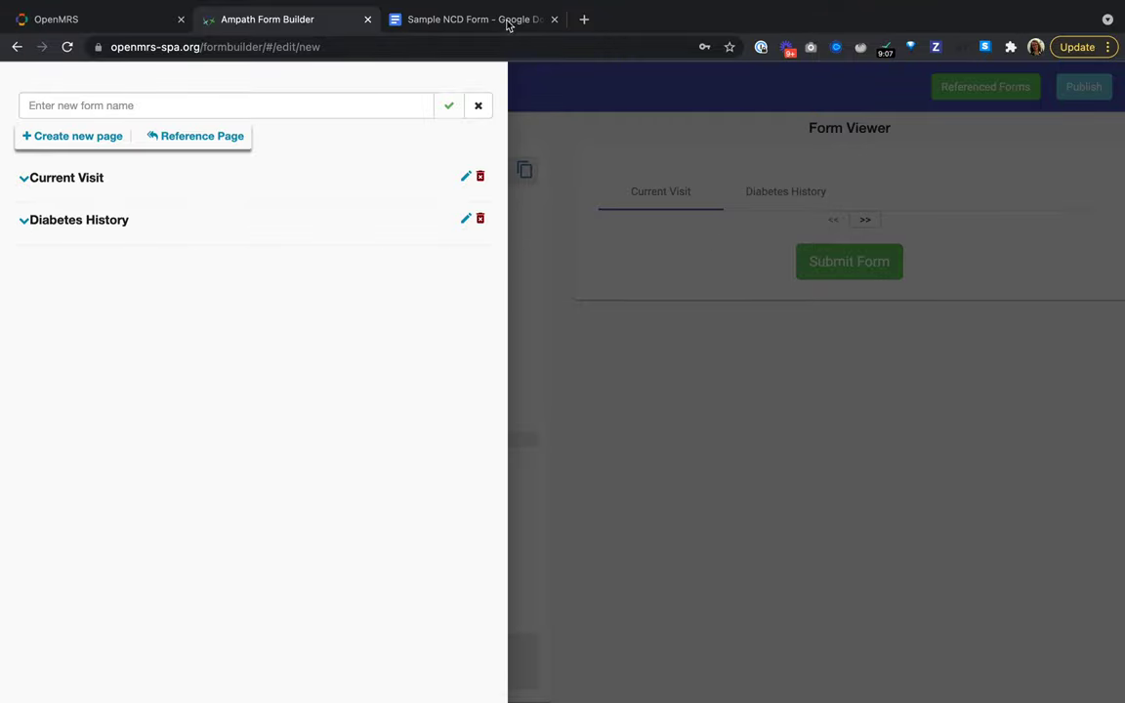
pyautogui.click(618, 344)
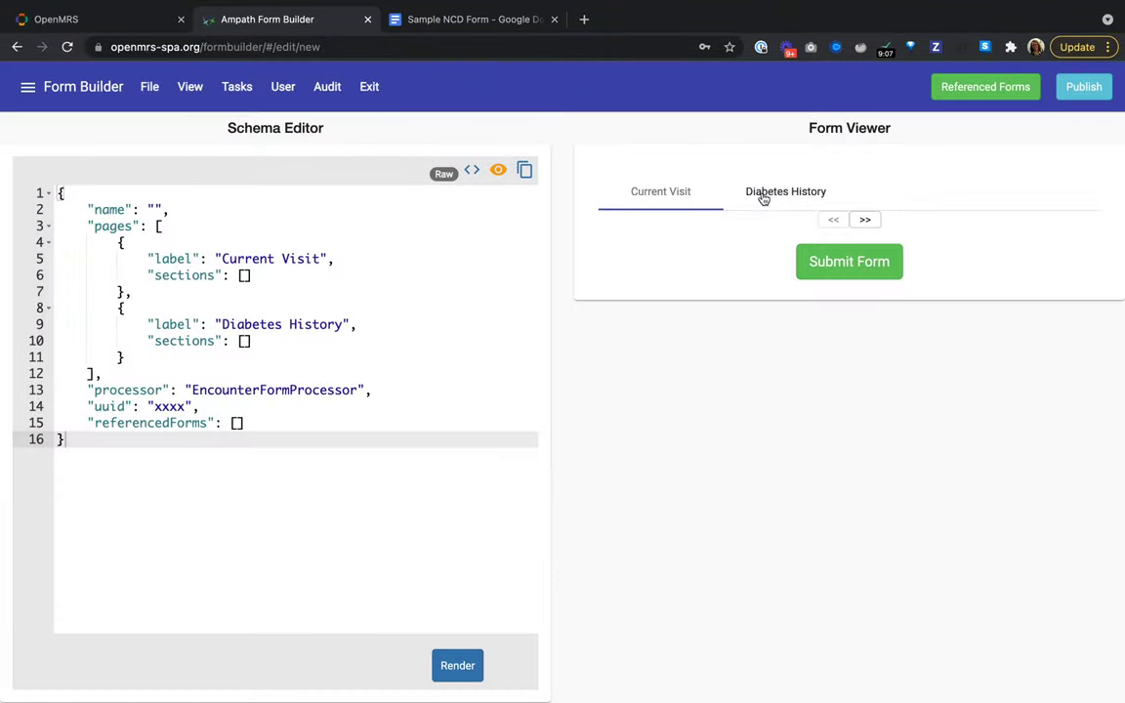
# Switch the preview between the Diabetes History and Current Visit pages
pyautogui.click(761, 193)
pyautogui.click(640, 200)
pyautogui.click(778, 203)
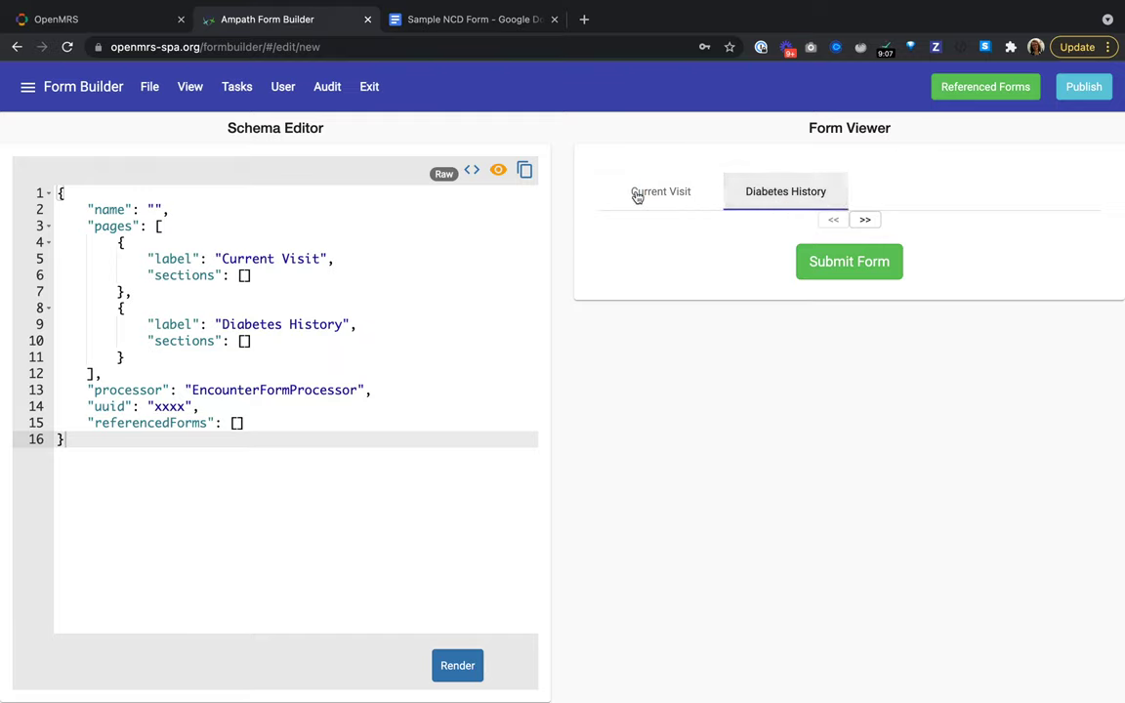
pyautogui.click(635, 193)
# Add an expanded-by-default 'Current Visit' section to the Current Visit page and expand it
pyautogui.click(27, 92)
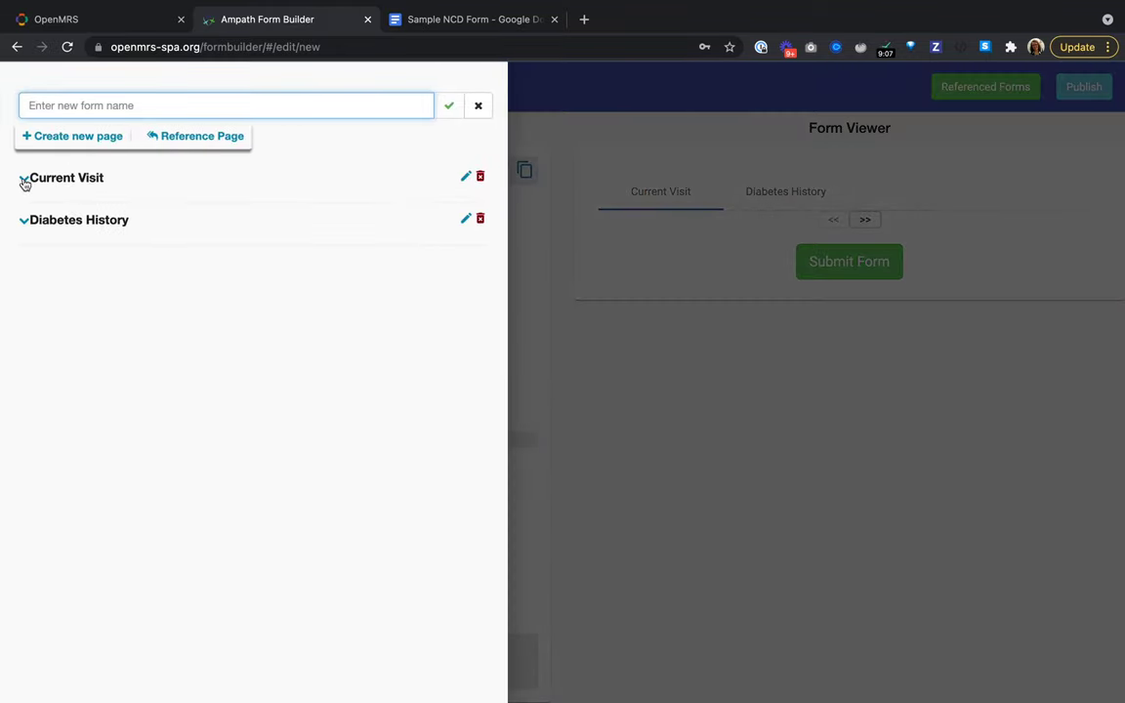
pyautogui.click(24, 179)
pyautogui.click(128, 229)
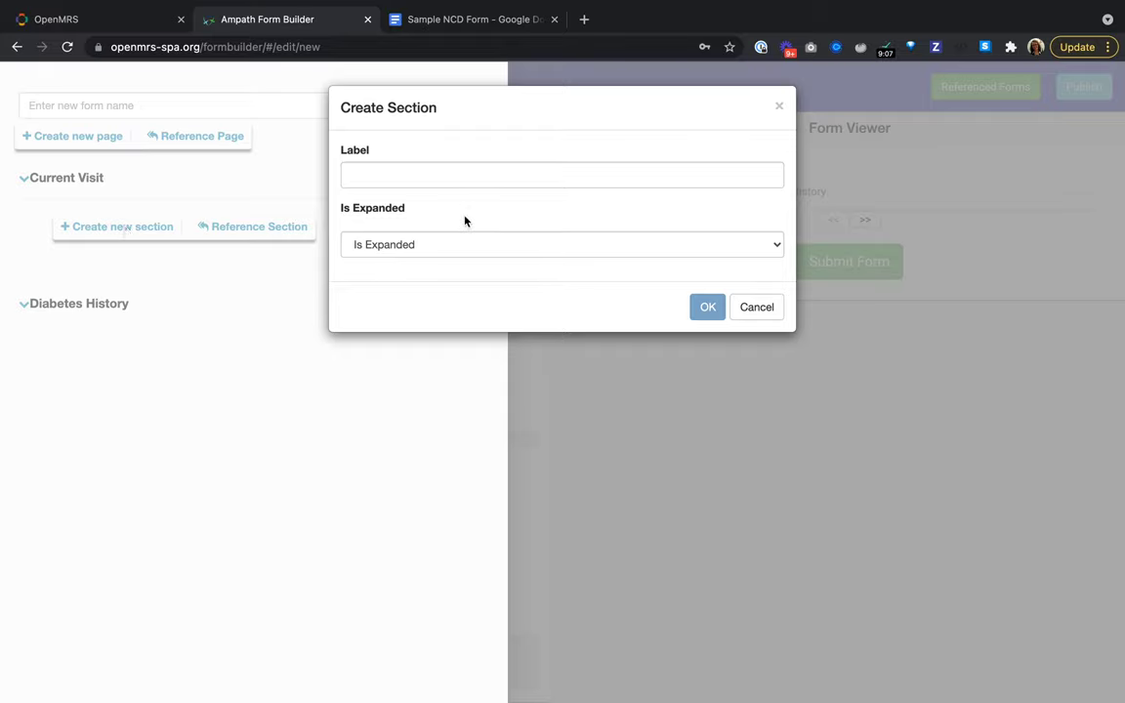
pyautogui.click(425, 175)
pyautogui.click(444, 17)
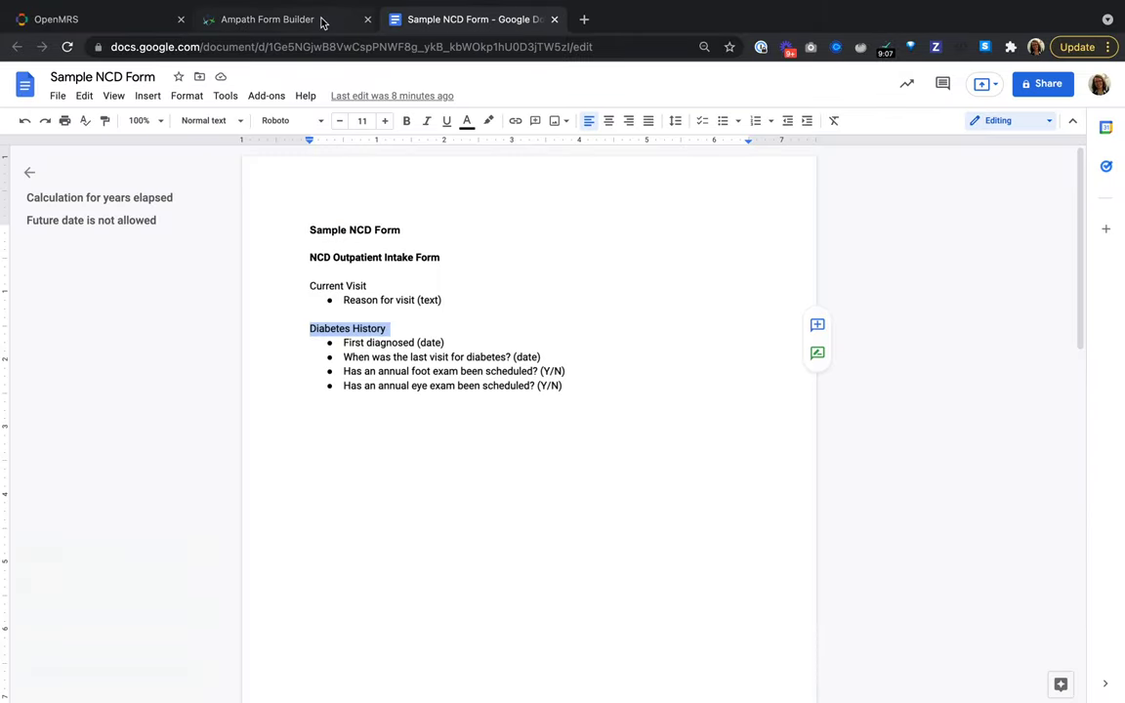
pyautogui.click(323, 21)
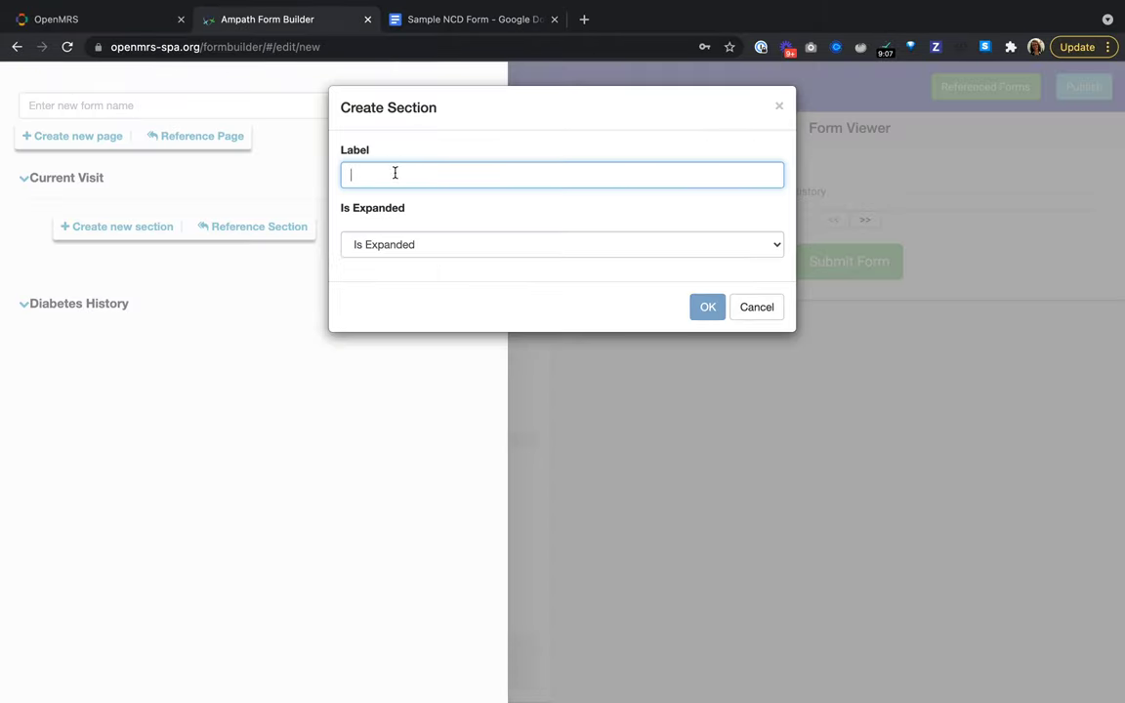
pyautogui.write('Current Visit')
pyautogui.click(455, 244)
pyautogui.click(440, 258)
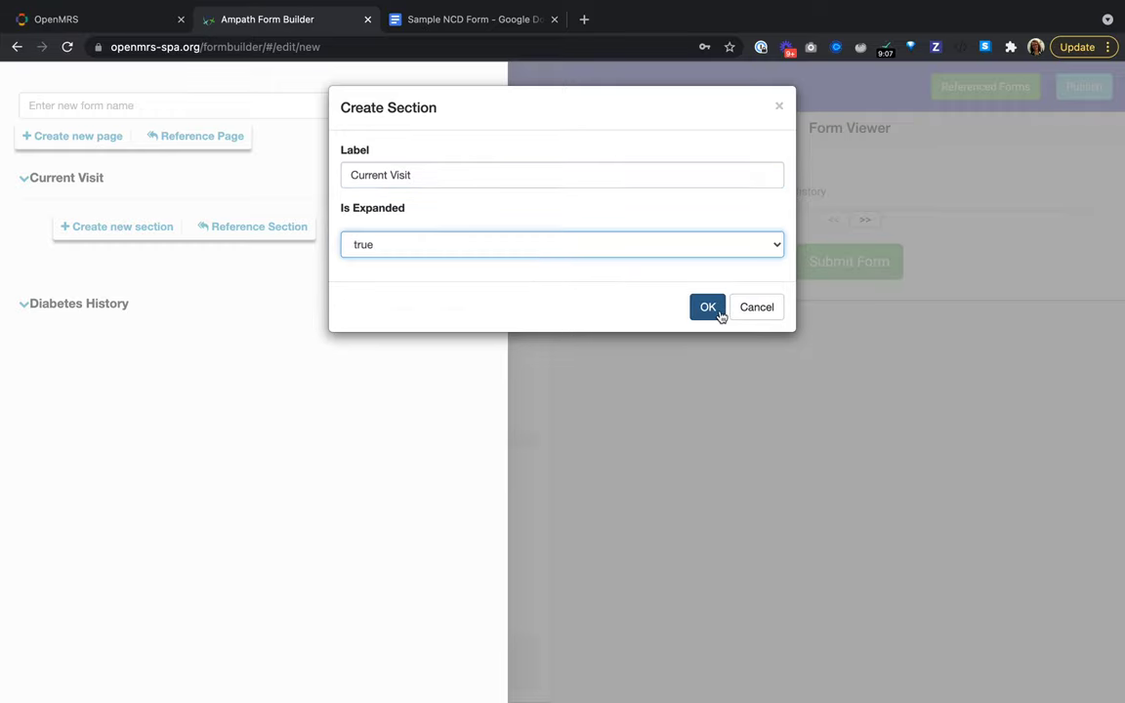
pyautogui.click(718, 313)
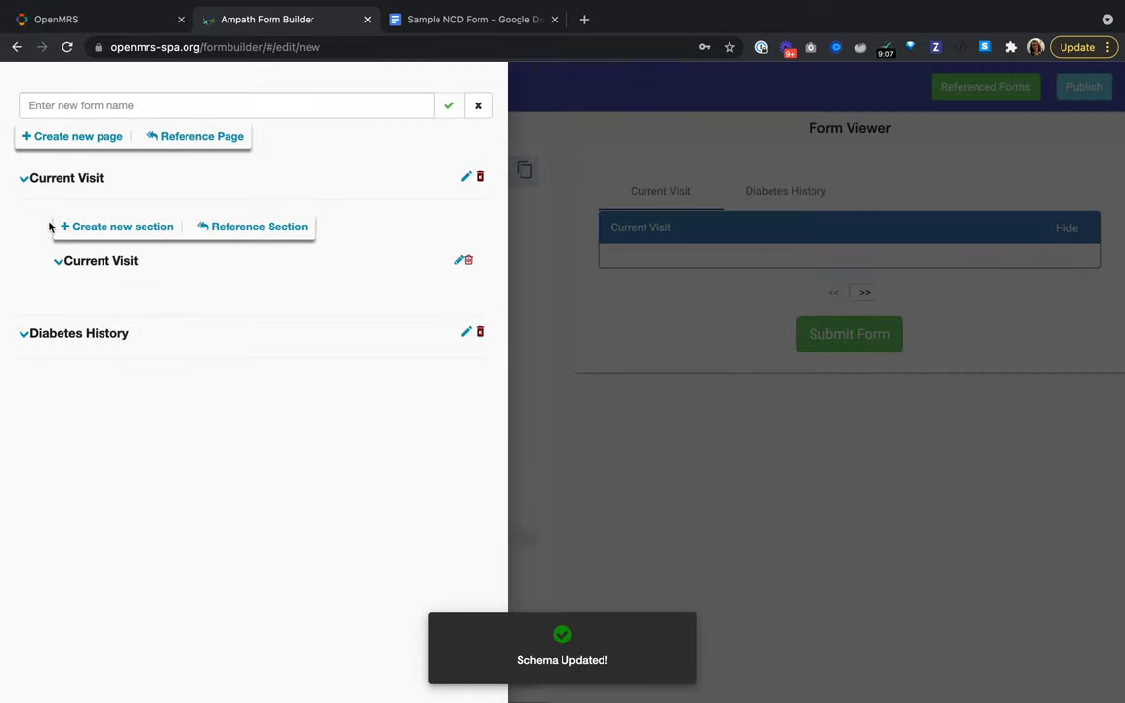
pyautogui.click(58, 262)
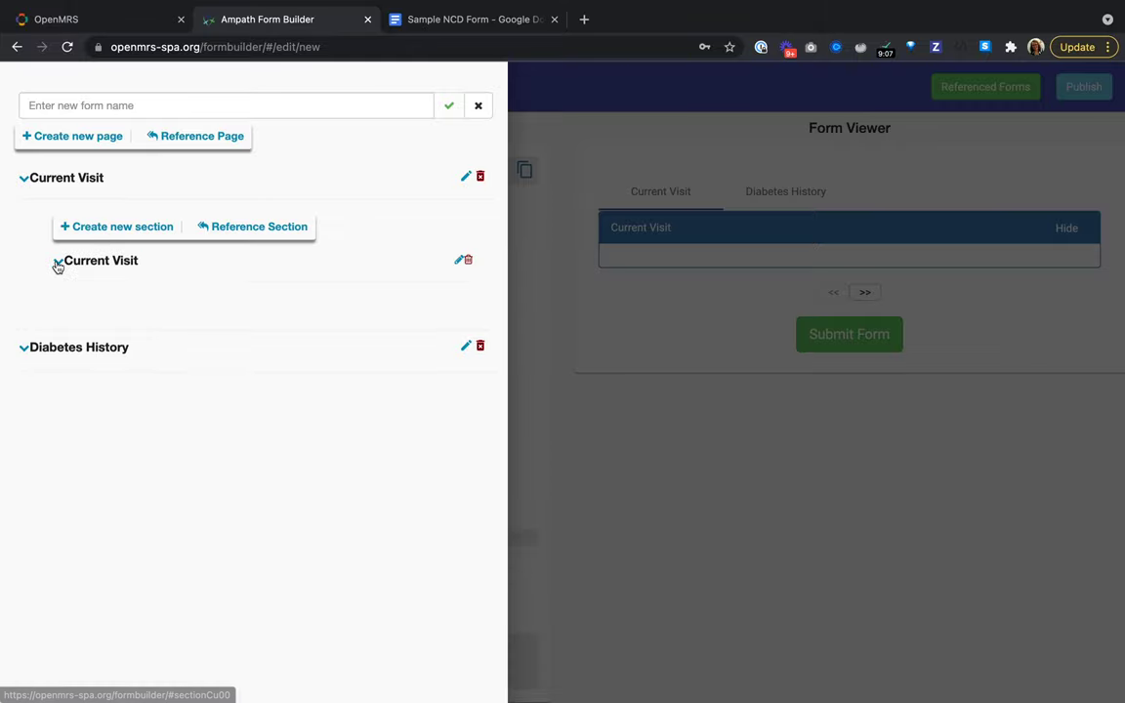
# Start a question labelled 'Reason for visit' with type obs and text rendering
pyautogui.click(143, 310)
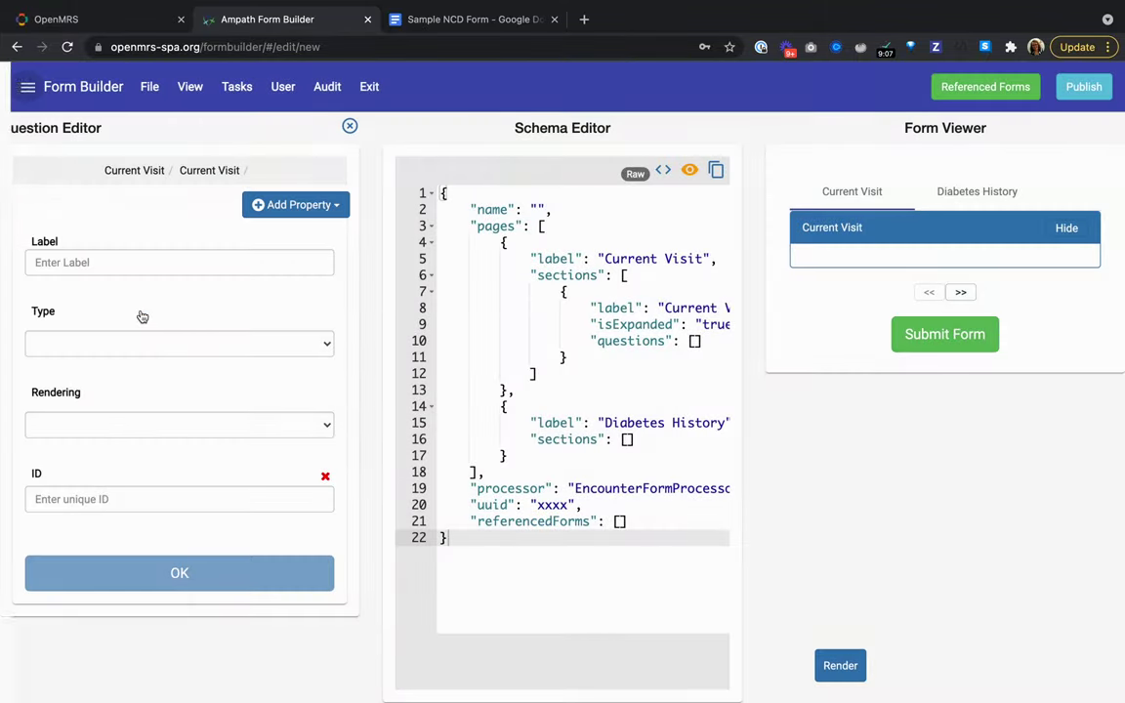
pyautogui.click(93, 261)
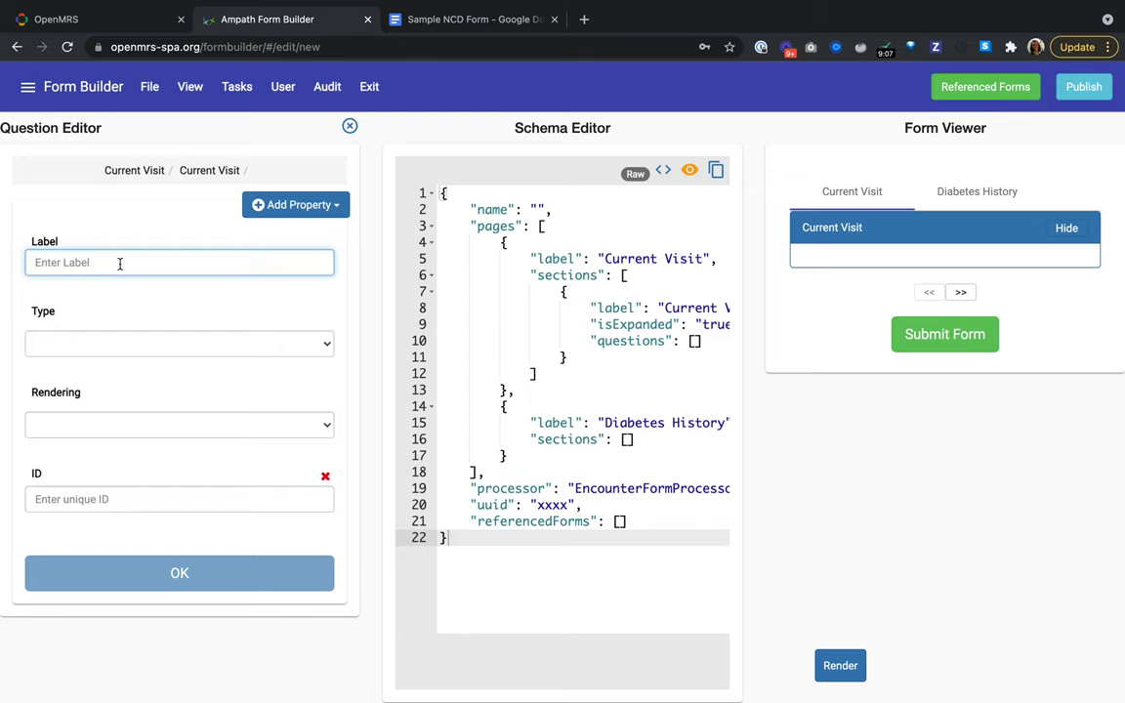
pyautogui.moveTo(472, 207); pyautogui.dragTo(610, 558)
pyautogui.click(611, 558)
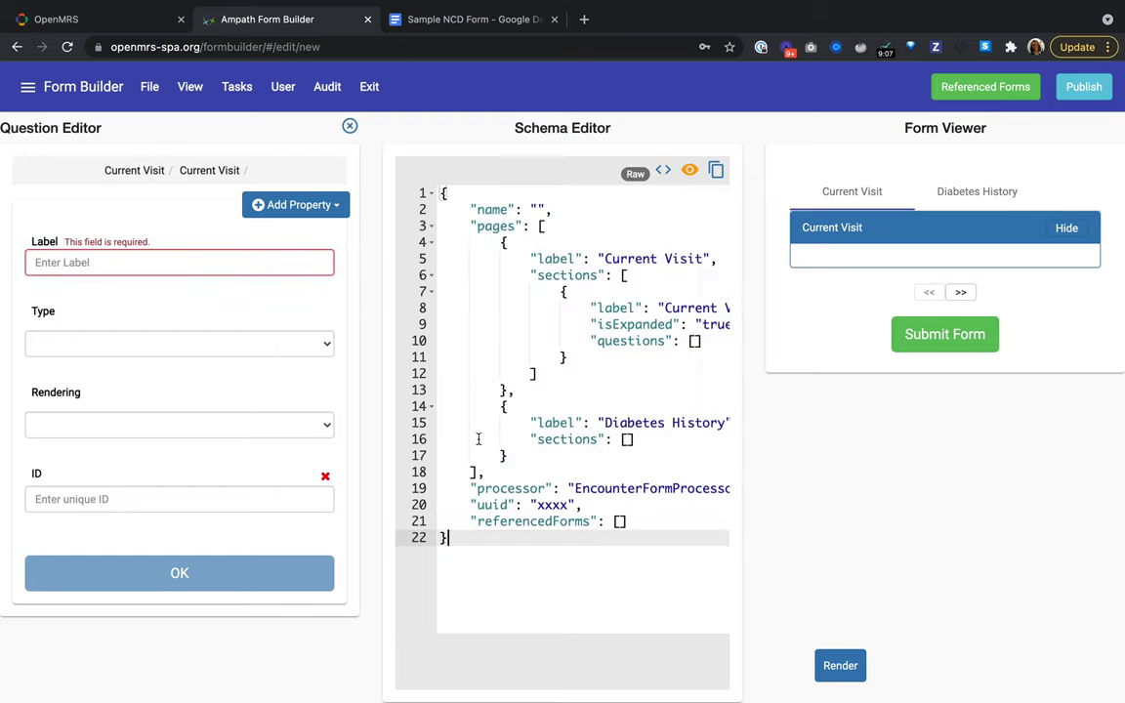
pyautogui.click(140, 266)
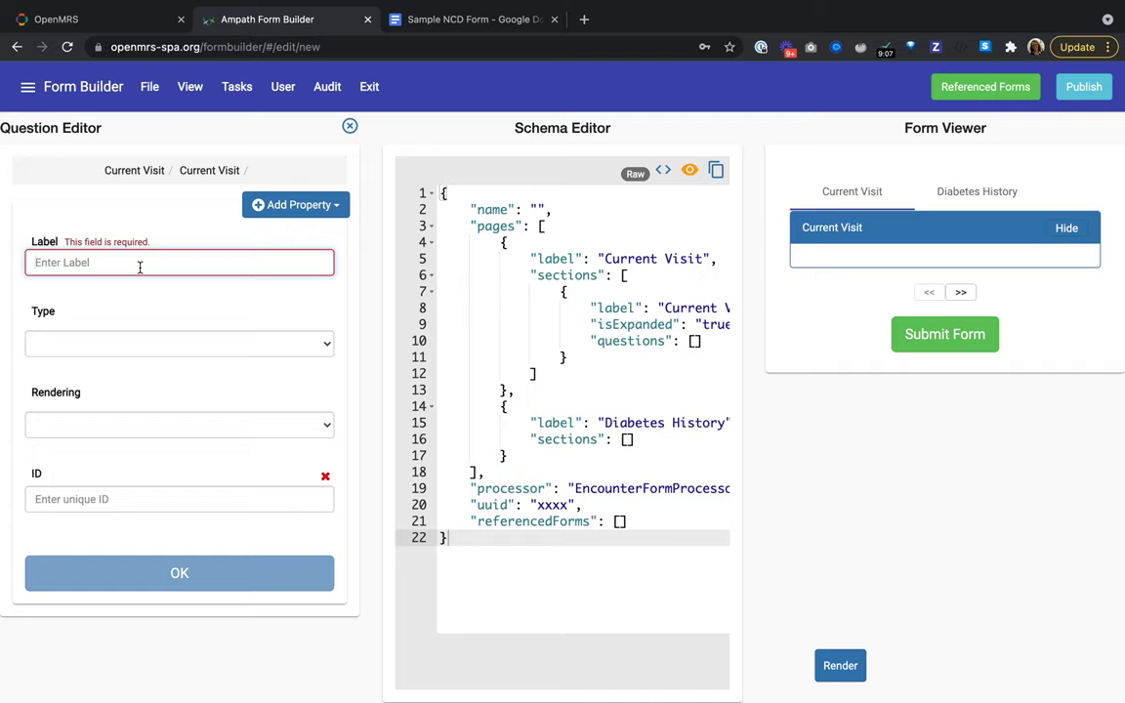
pyautogui.write('Reason')
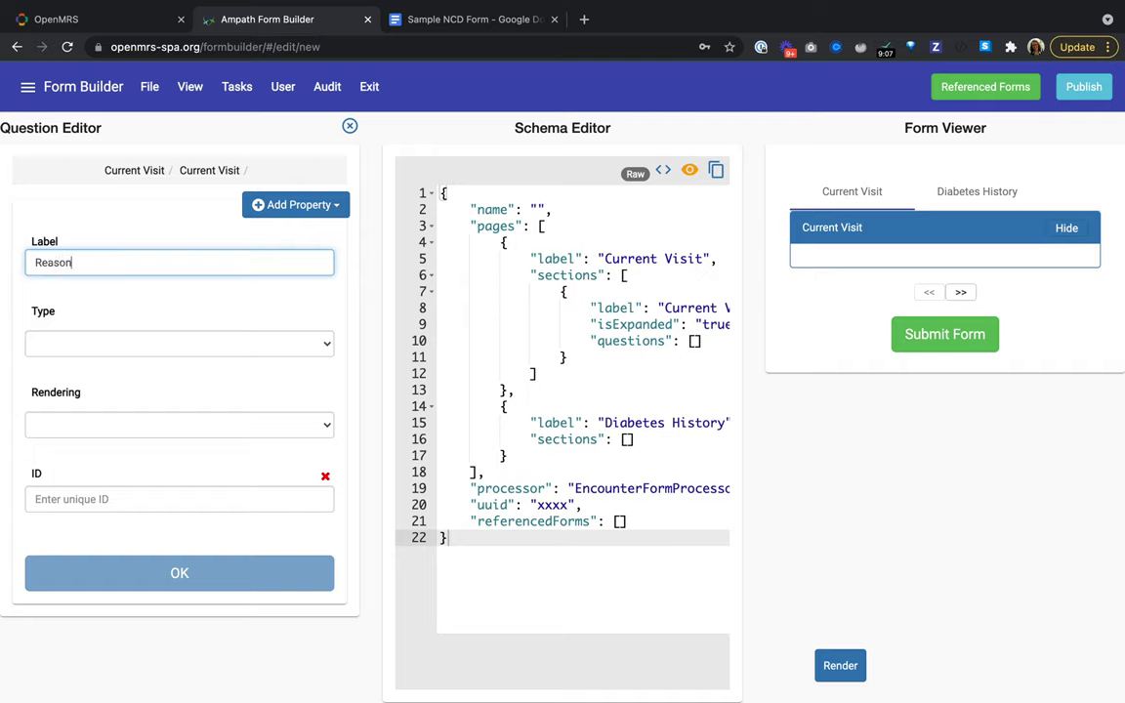
pyautogui.write(' for vist')
pyautogui.click(115, 346)
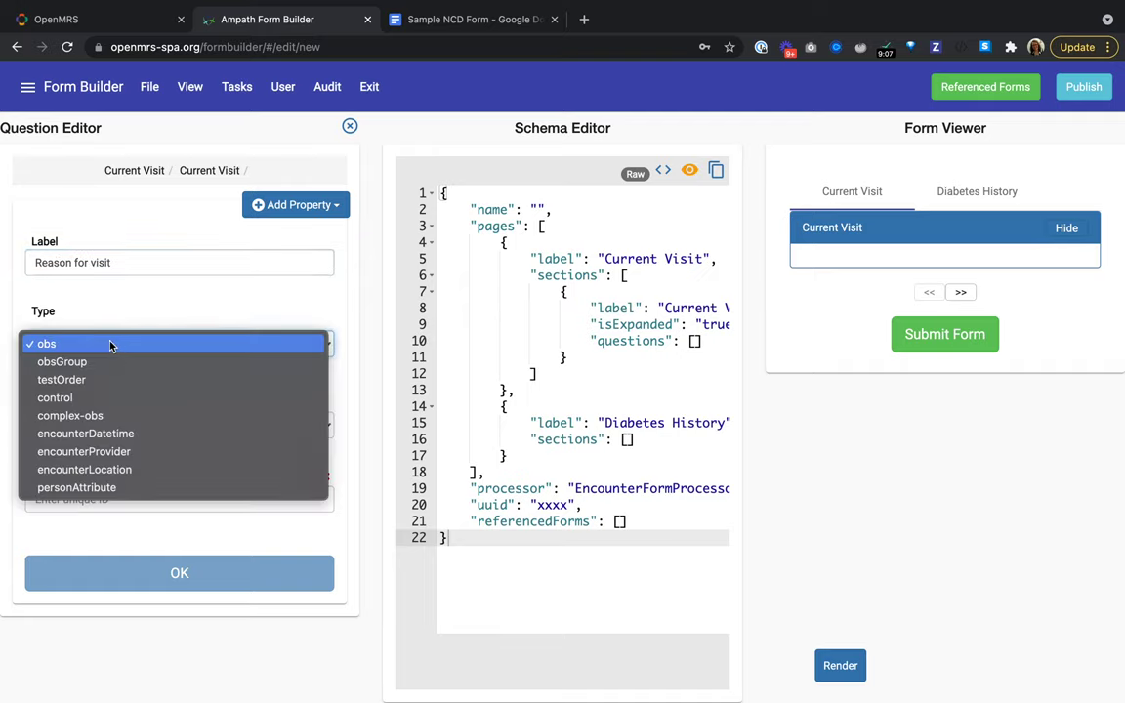
pyautogui.click(111, 346)
pyautogui.click(112, 426)
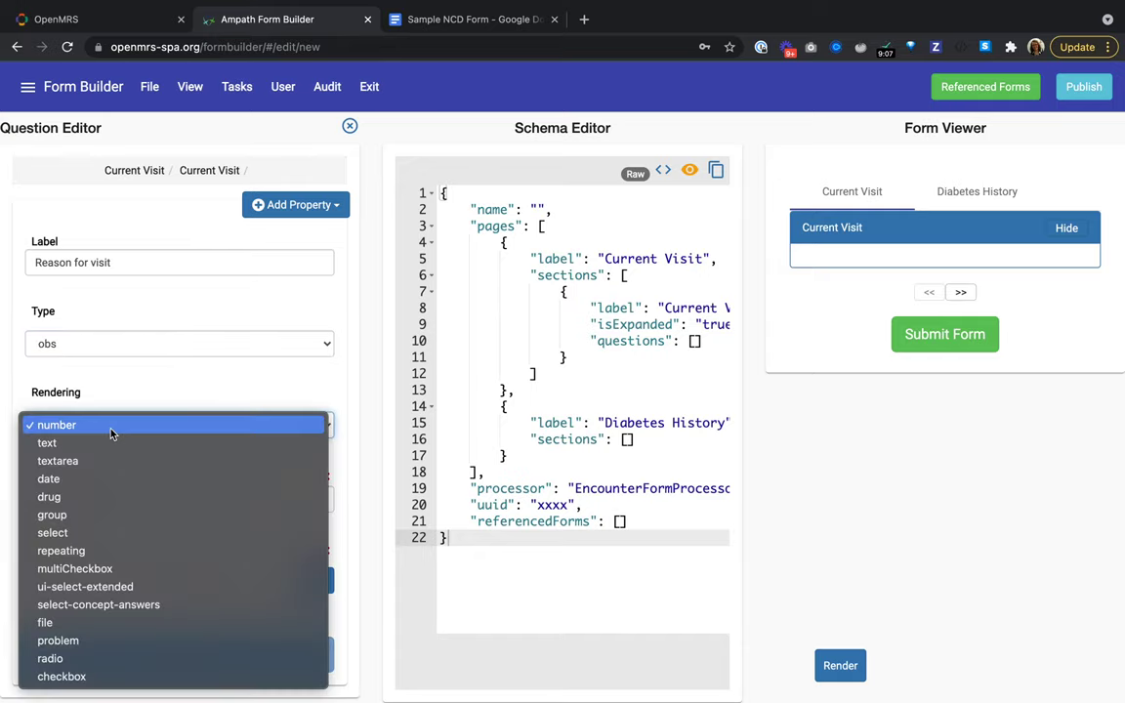
pyautogui.click(107, 443)
# Link the question to the 'Reason for visit' concept and paste its UUID as the question ID
pyautogui.scroll(-2, 104, 447)
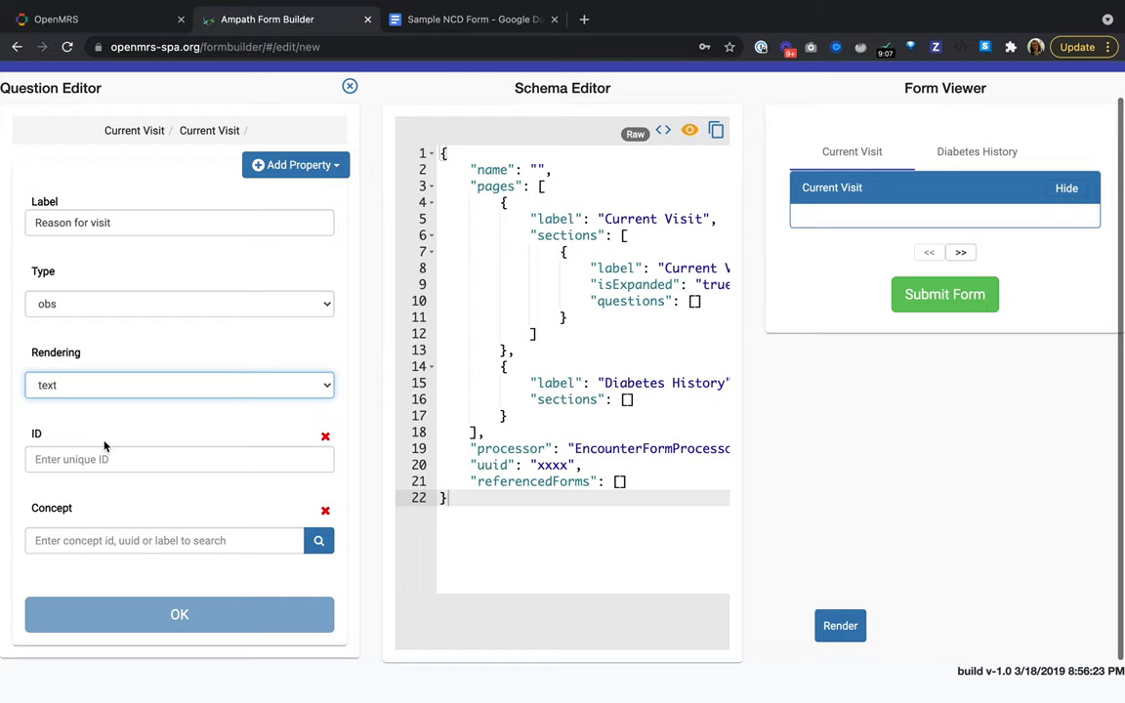
pyautogui.click(270, 540)
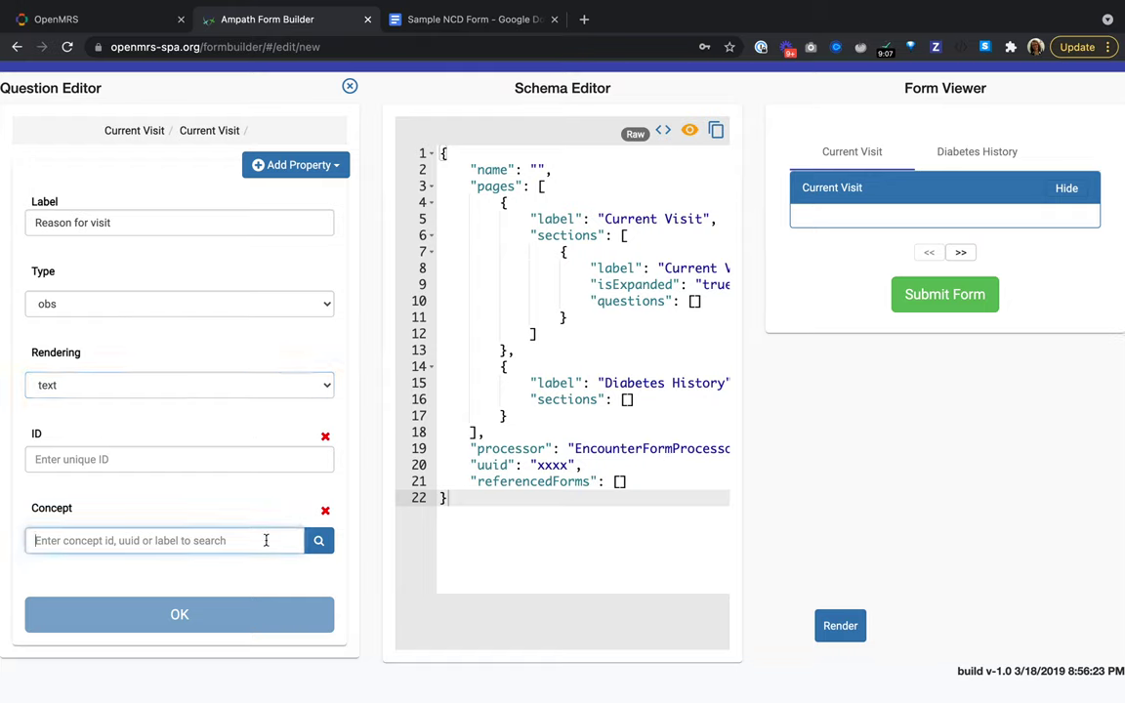
pyautogui.write('reason')
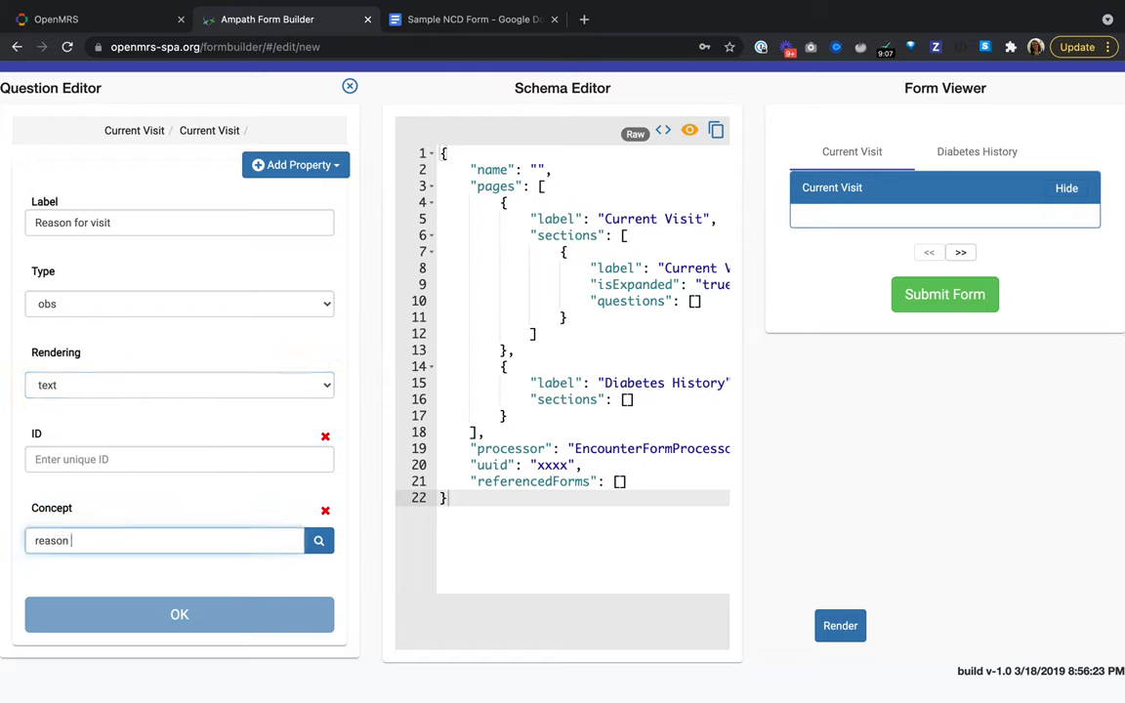
pyautogui.write(' for visit')
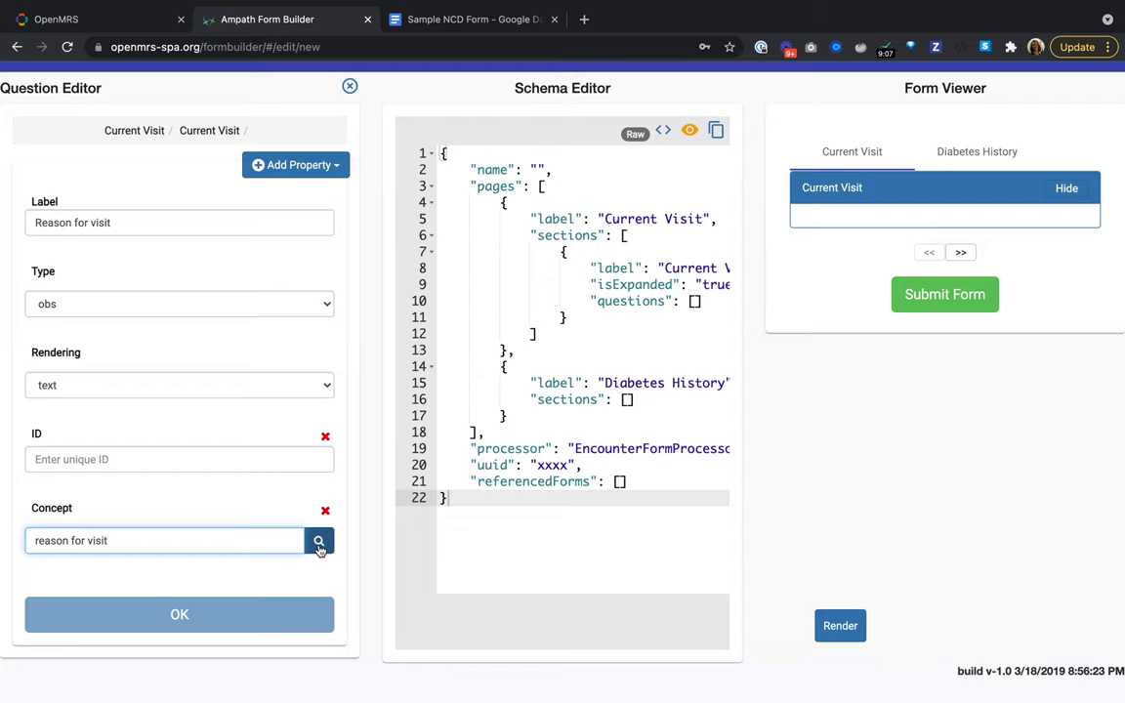
pyautogui.click(318, 544)
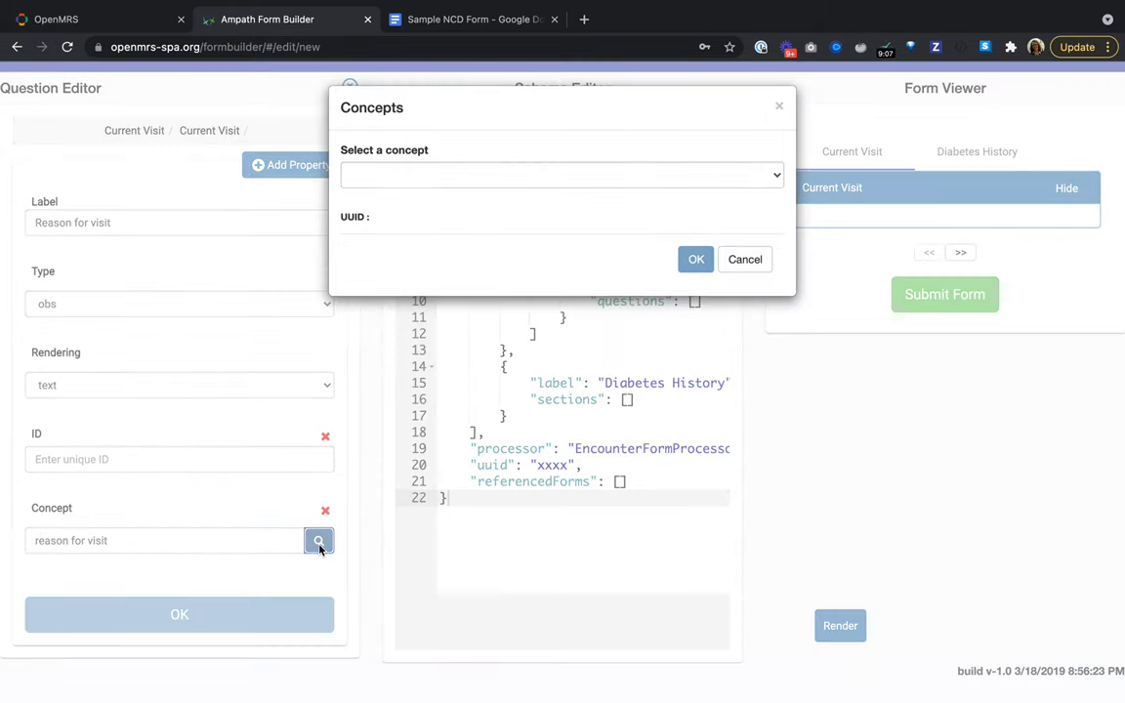
pyautogui.click(432, 176)
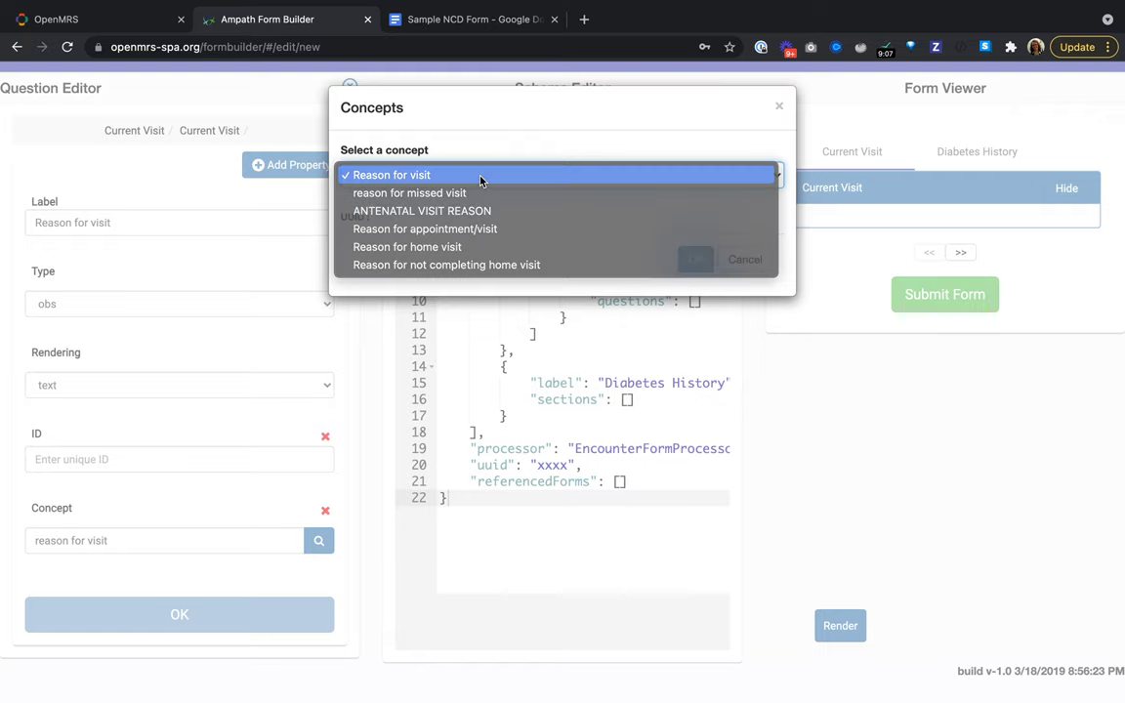
pyautogui.click(478, 177)
pyautogui.doubleClick(510, 216)
pyautogui.hotkey('ctrl', 'c')
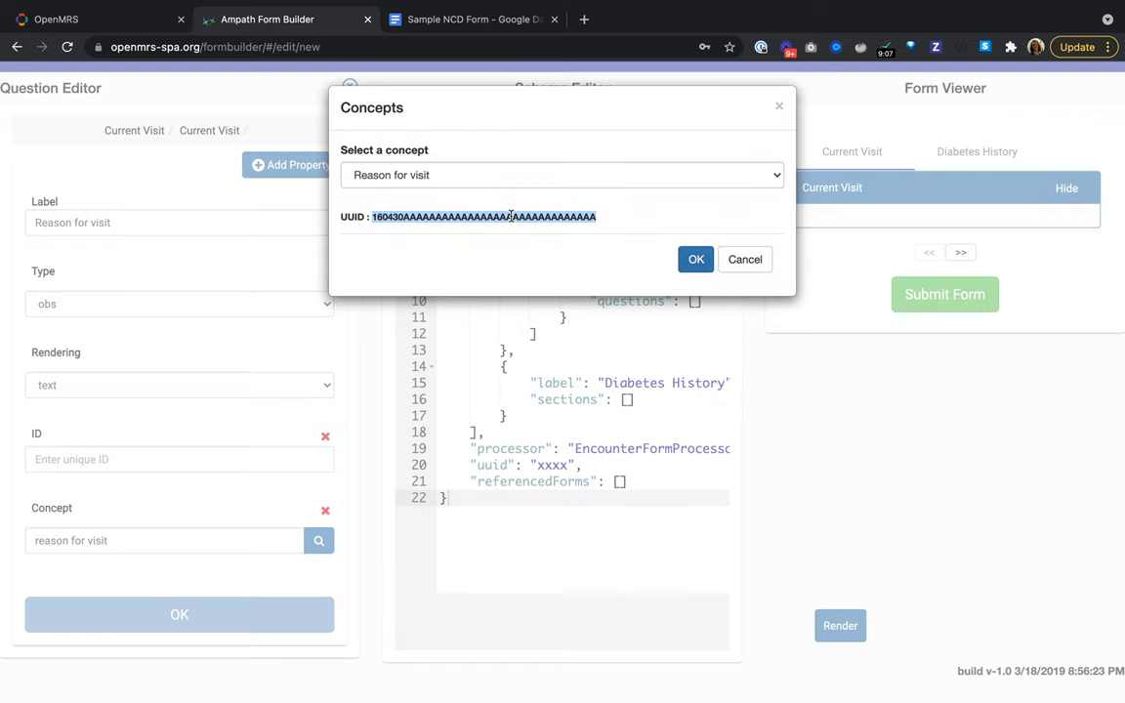
pyautogui.click(696, 258)
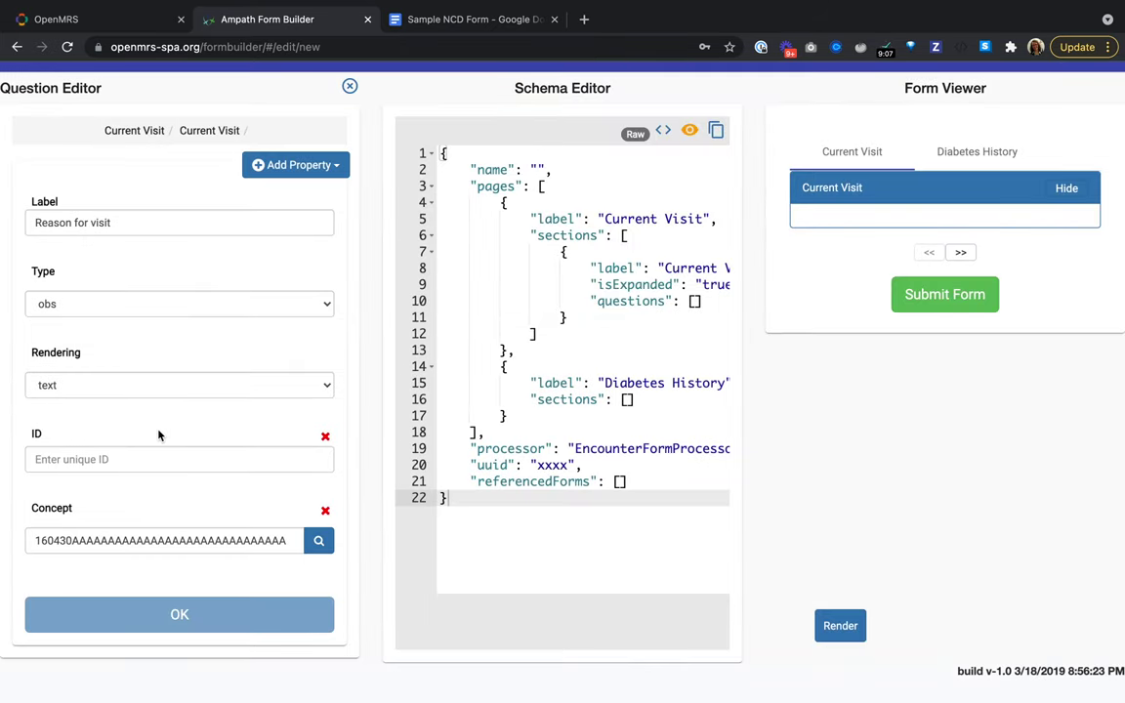
pyautogui.click(98, 467)
pyautogui.hotkey('ctrl', 'v')
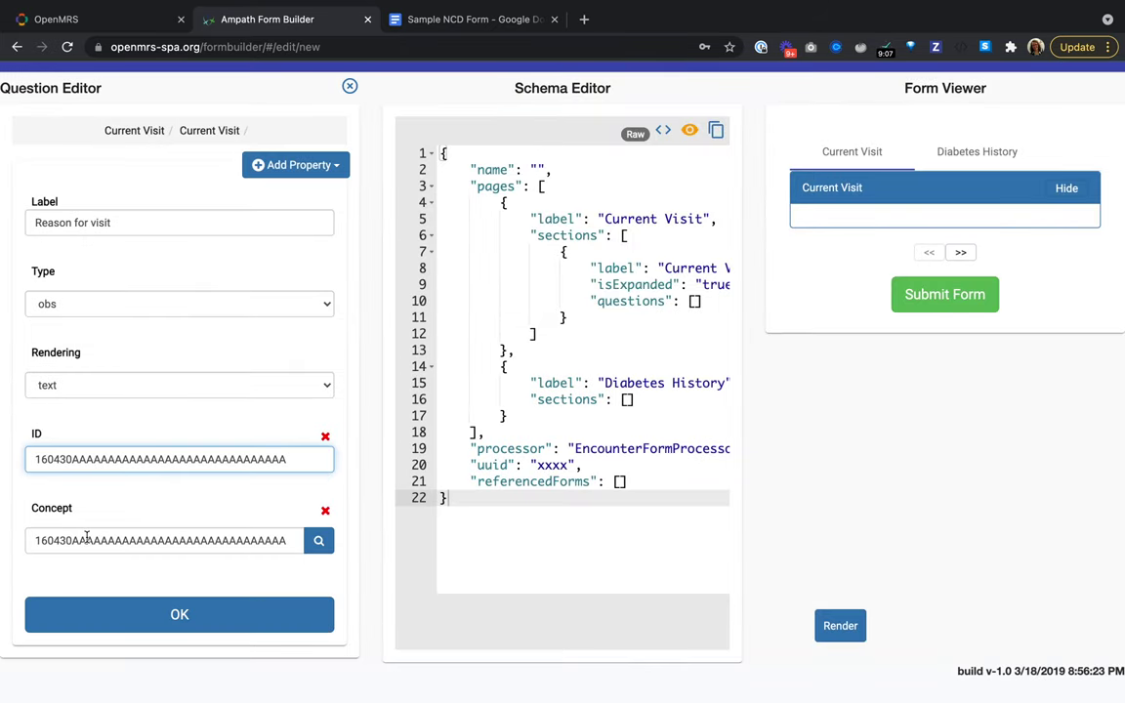
pyautogui.doubleClick(125, 459)
pyautogui.click(125, 459)
pyautogui.click(303, 453)
pyautogui.press('Home')
# Save the question, then test typing sample text in its preview box and clear it
pyautogui.click(116, 620)
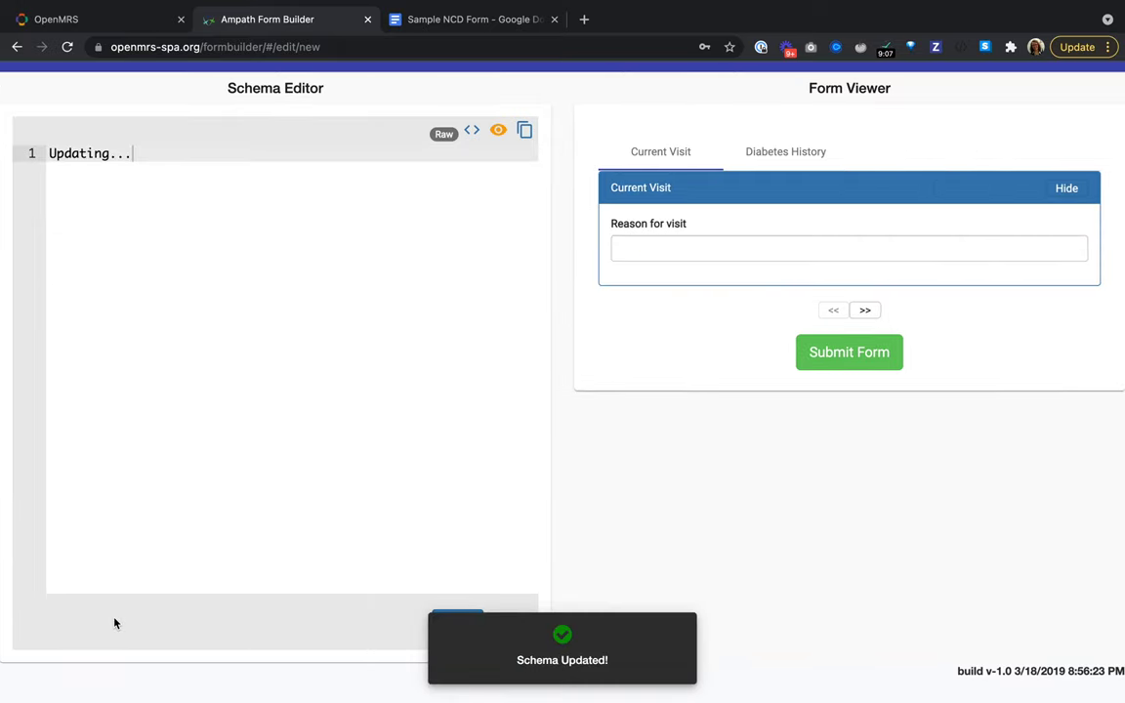
pyautogui.click(620, 246)
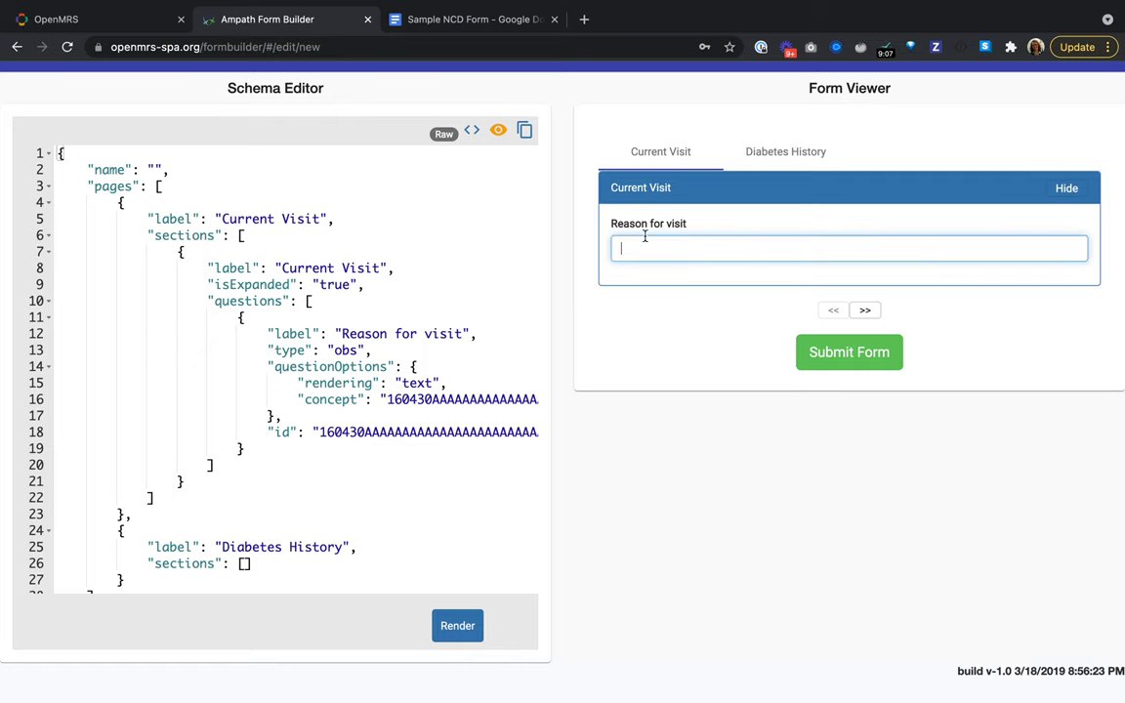
pyautogui.click(680, 227)
pyautogui.click(665, 244)
pyautogui.write('Text box')
pyautogui.tripleClick(624, 248)
pyautogui.press('BackSpace')
pyautogui.scroll(1, 636, 335)
pyautogui.click(25, 85)
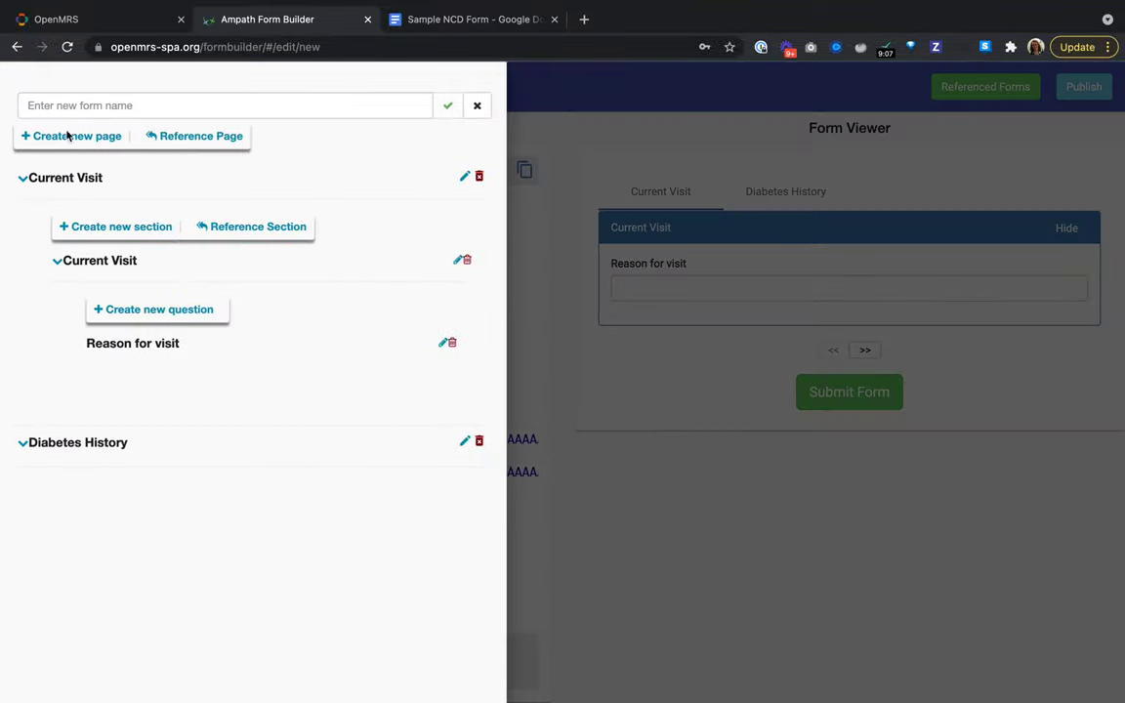
pyautogui.click(493, 20)
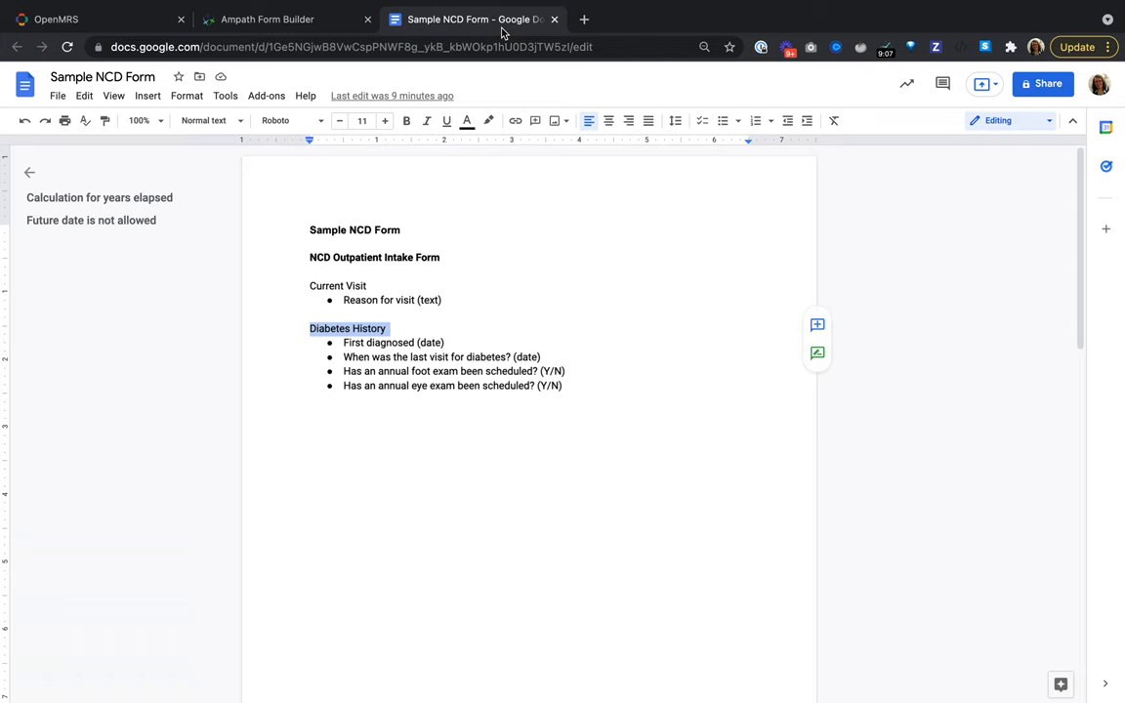
pyautogui.click(430, 356)
pyautogui.tripleClick(391, 343)
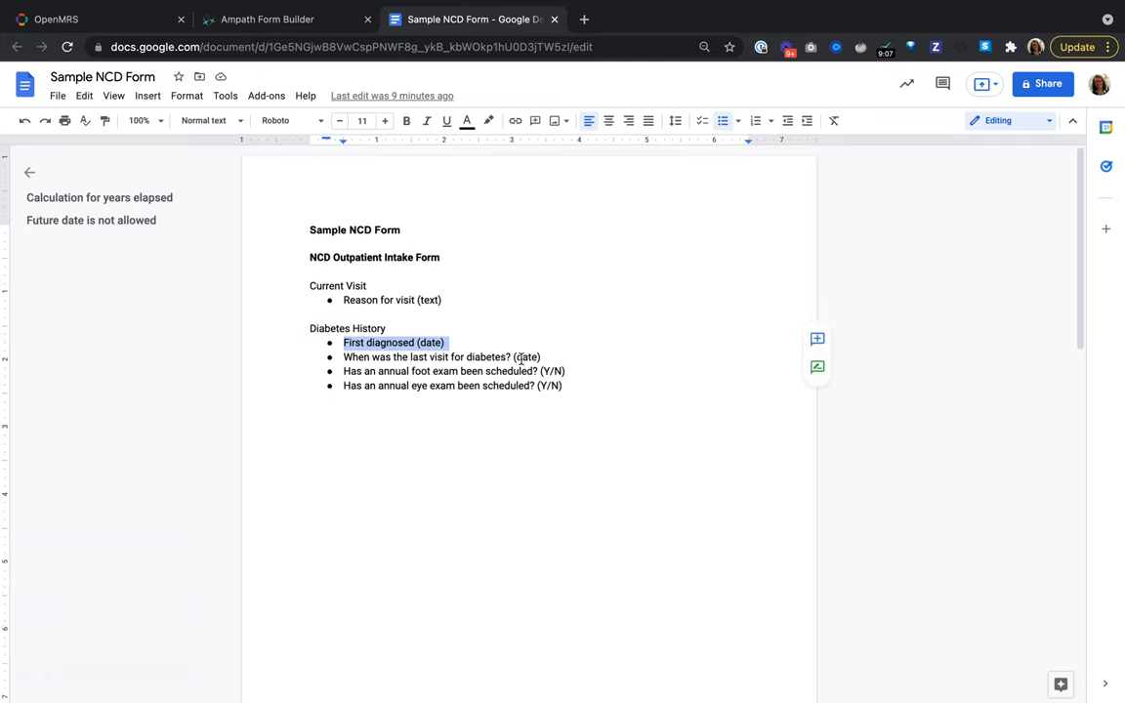
pyautogui.click(259, 20)
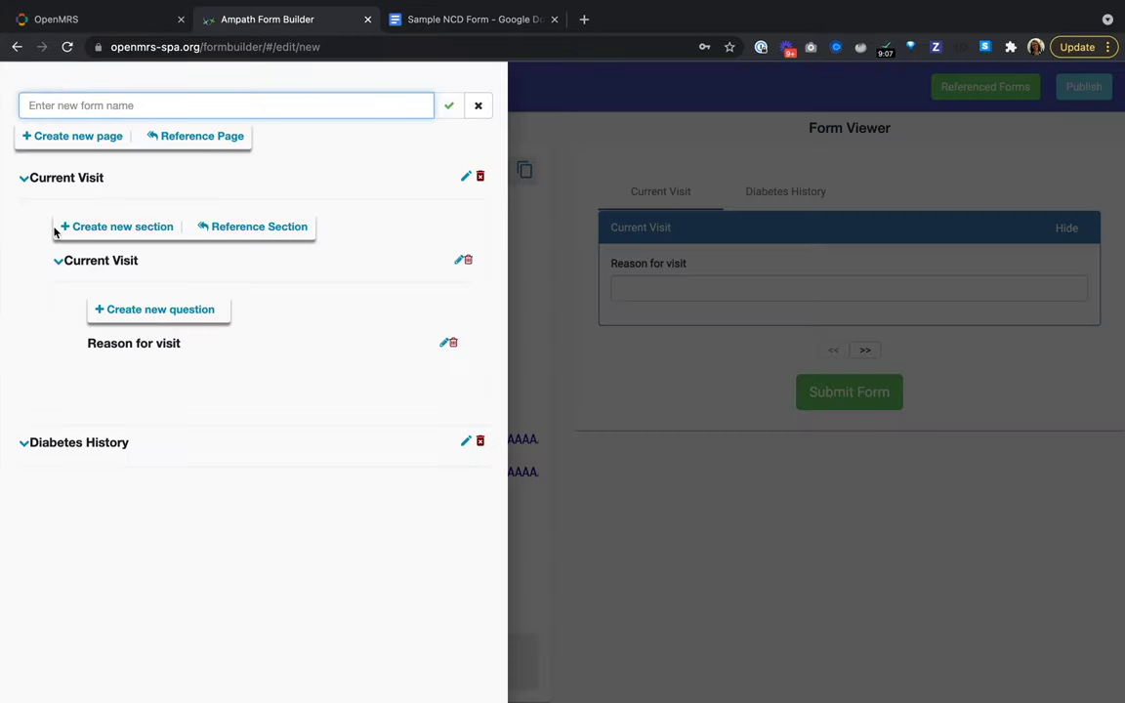
# Change the Reason for visit rendering to textarea and enlarge its preview box
pyautogui.click(446, 343)
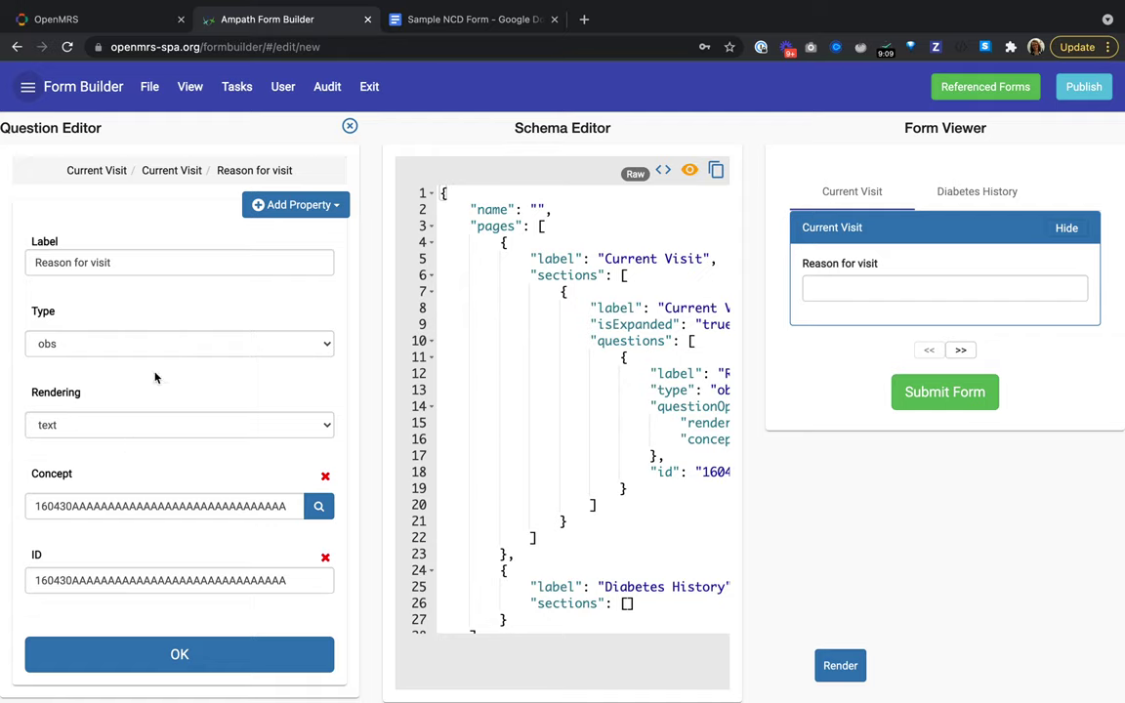
pyautogui.click(117, 425)
pyautogui.click(123, 443)
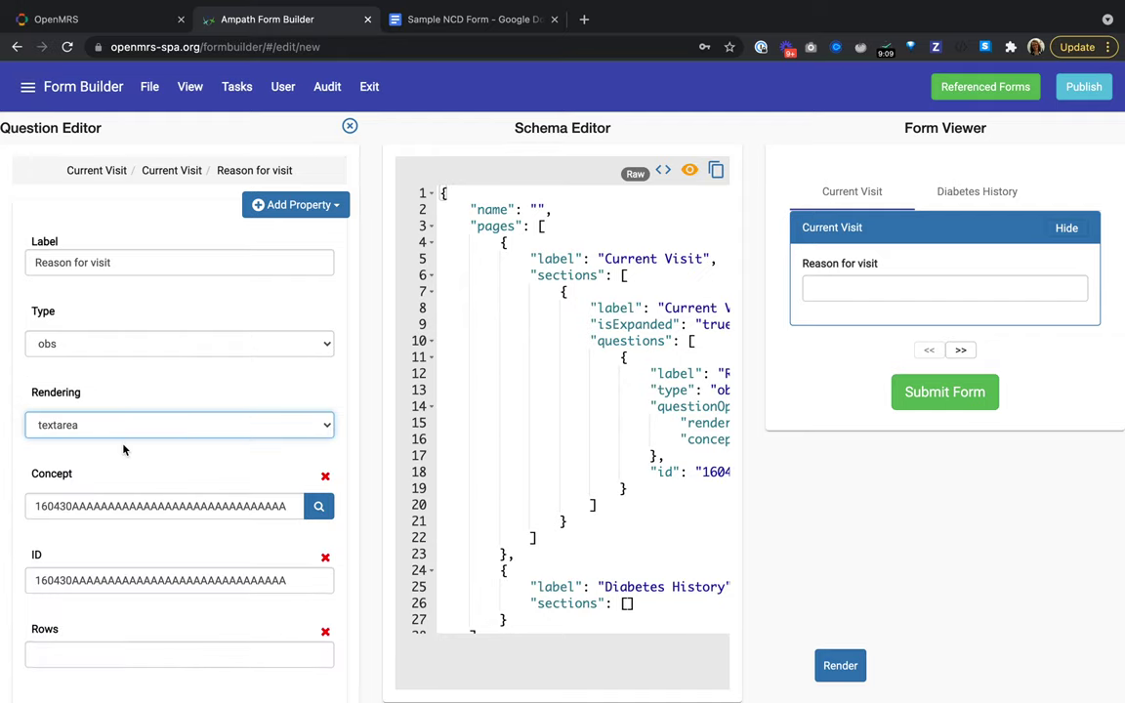
pyautogui.scroll(-2, 176, 568)
pyautogui.click(183, 672)
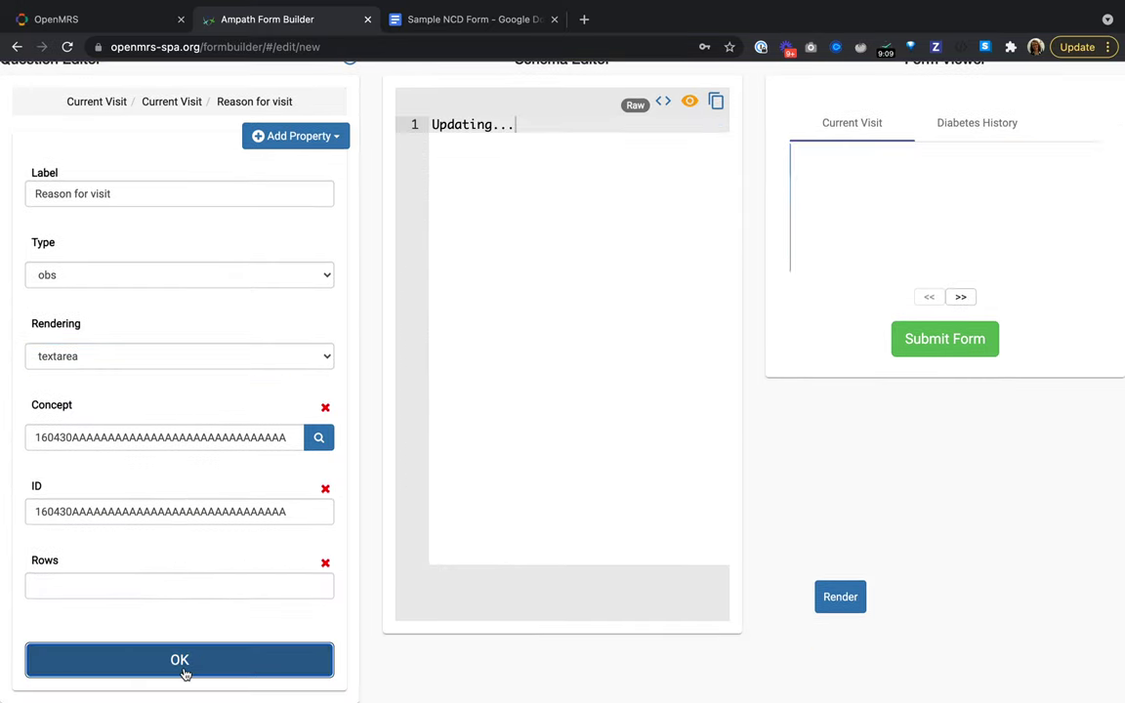
pyautogui.moveTo(1088, 248)
pyautogui.mouseDown()
pyautogui.moveTo(1095, 320)
pyautogui.moveTo(1068, 221)
pyautogui.moveTo(1082, 290)
pyautogui.moveTo(1082, 225)
pyautogui.moveTo(1082, 235)
pyautogui.mouseUp()
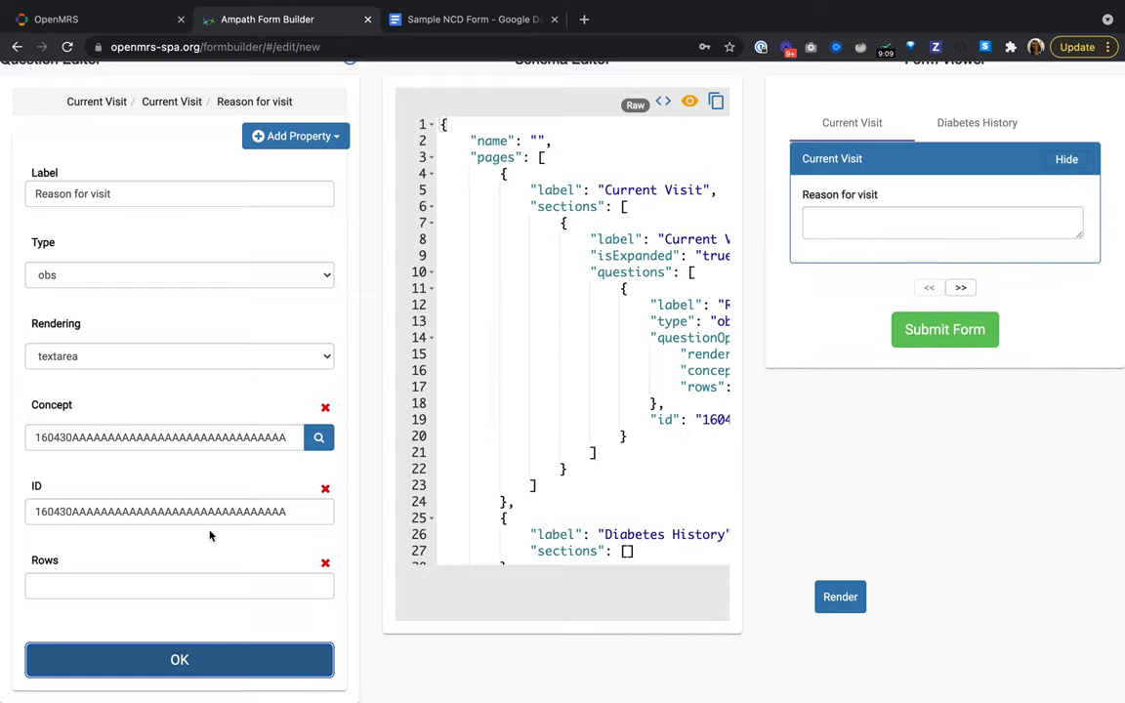
pyautogui.scroll(2, 209, 535)
pyautogui.scroll(-2, 211, 535)
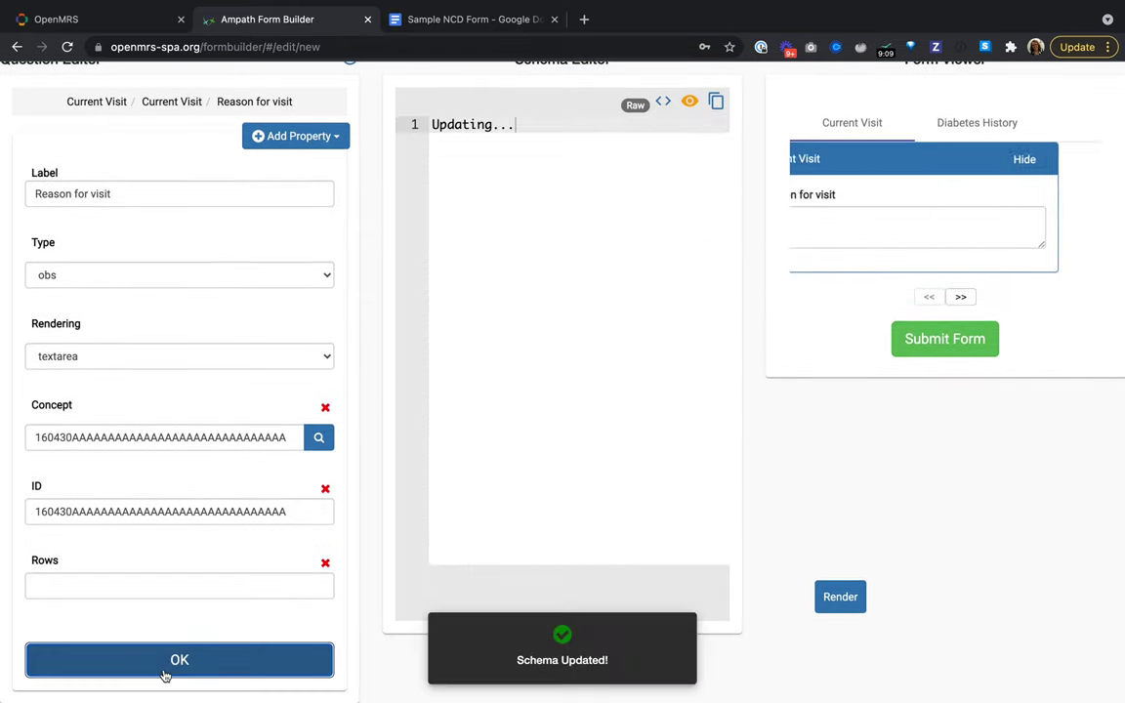
# Create an expanded 'Diabetes History' section on the Diabetes History page and start a question in it
pyautogui.click(26, 90)
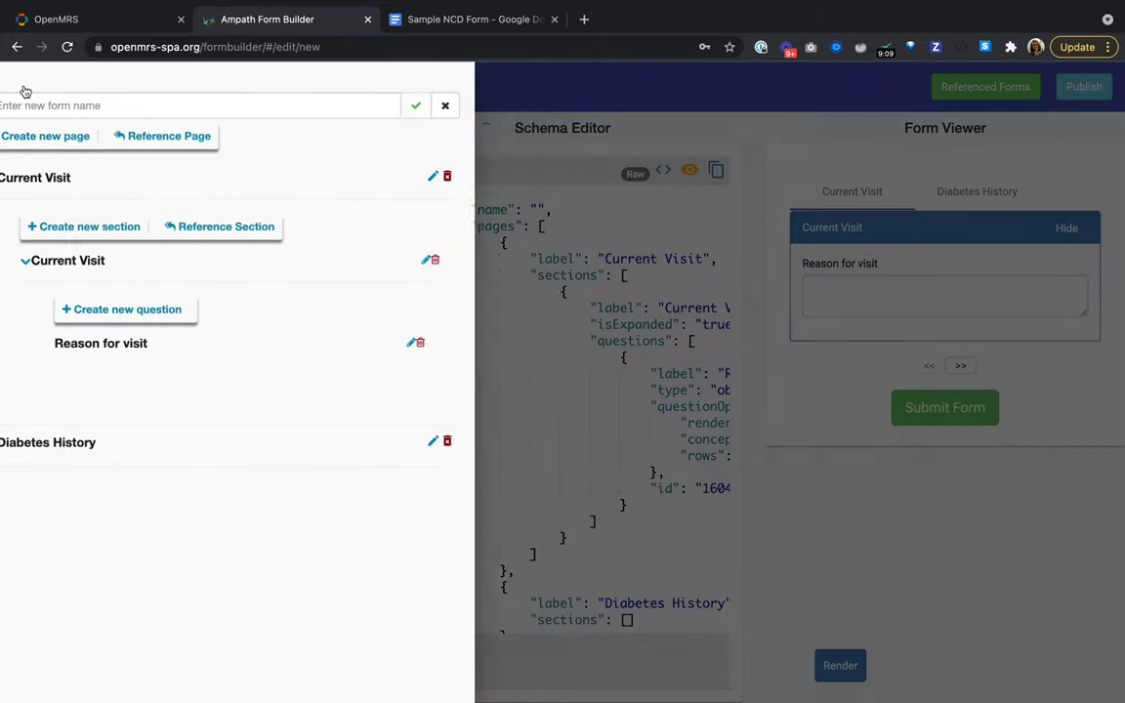
pyautogui.click(25, 441)
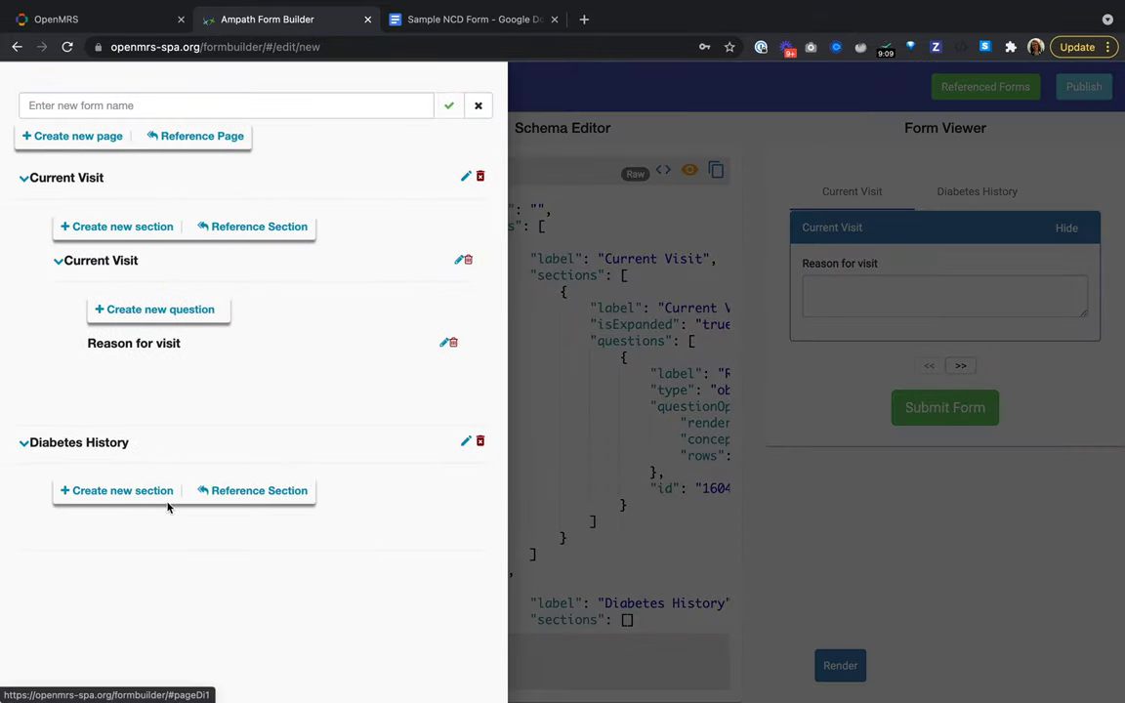
pyautogui.scroll(-2, 167, 507)
pyautogui.click(101, 404)
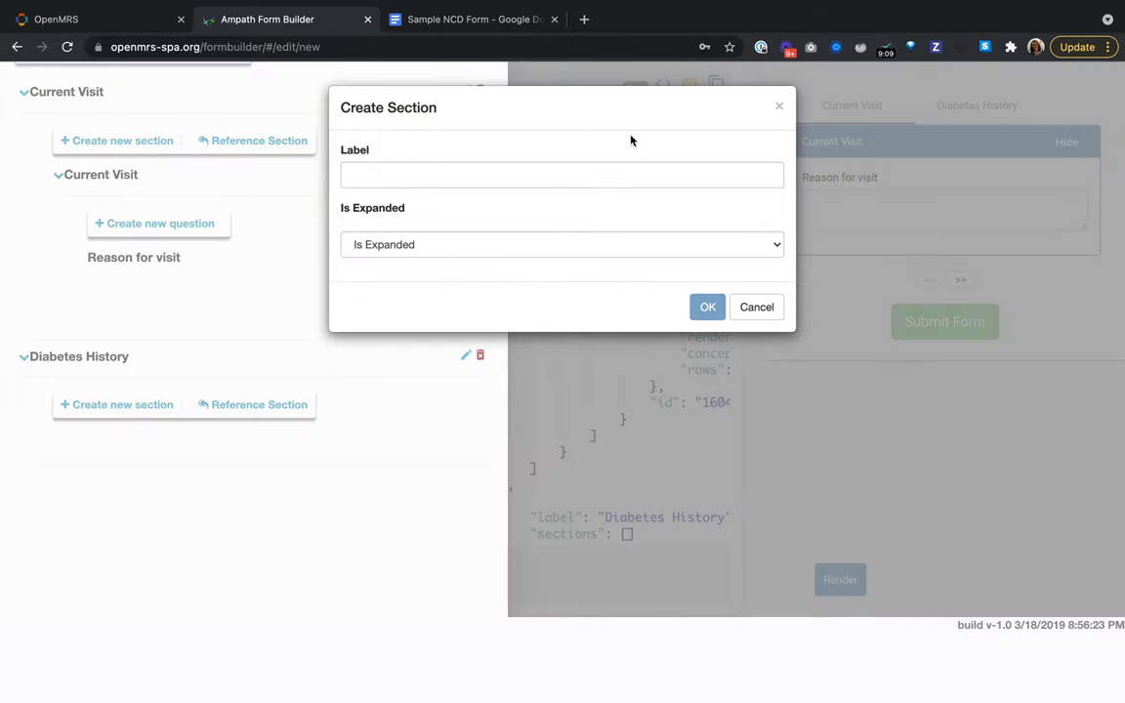
pyautogui.click(515, 179)
pyautogui.write('Diabetes History')
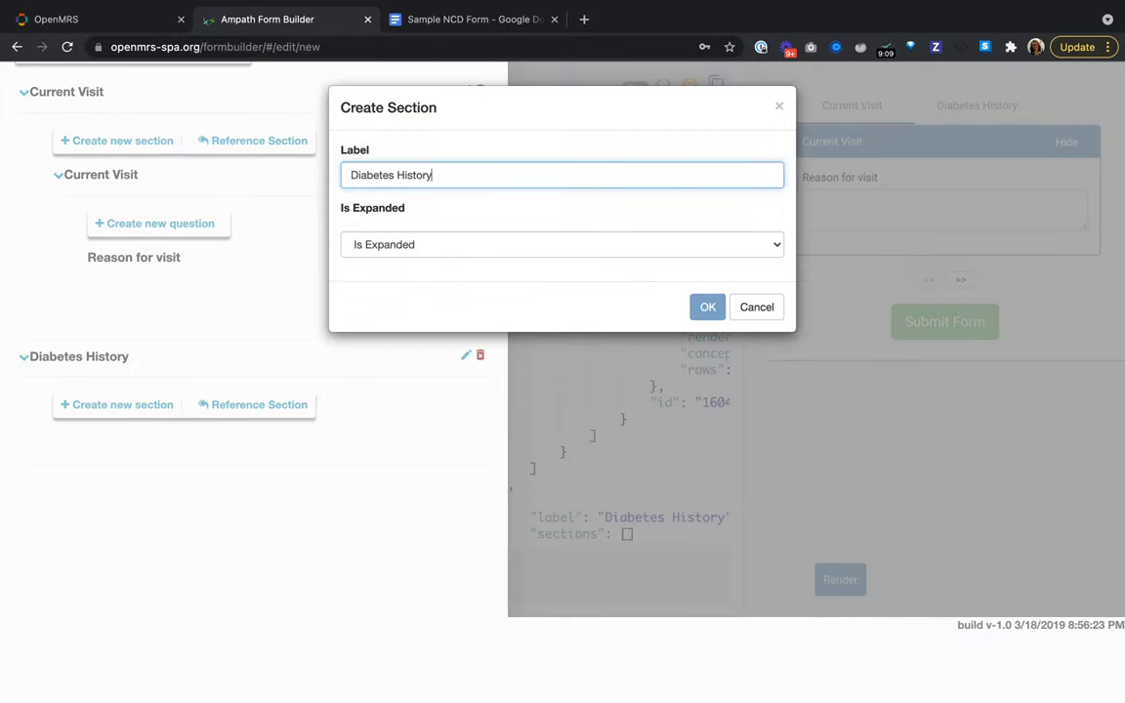
pyautogui.click(459, 246)
pyautogui.click(455, 260)
pyautogui.click(708, 307)
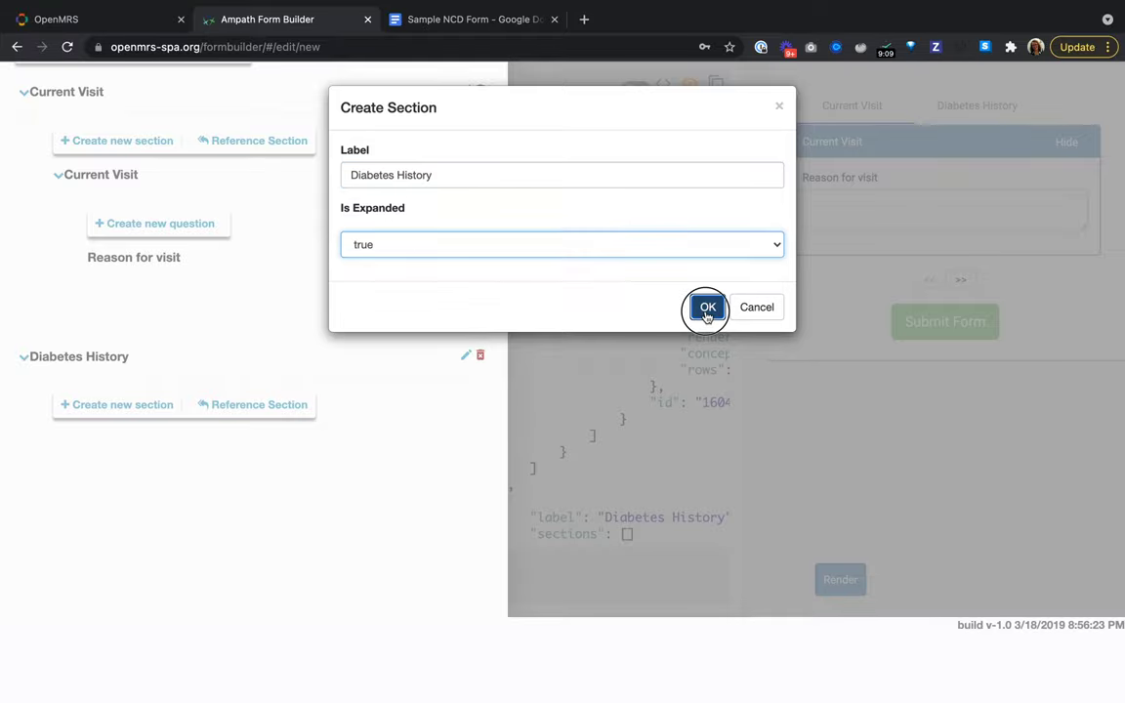
pyautogui.click(59, 438)
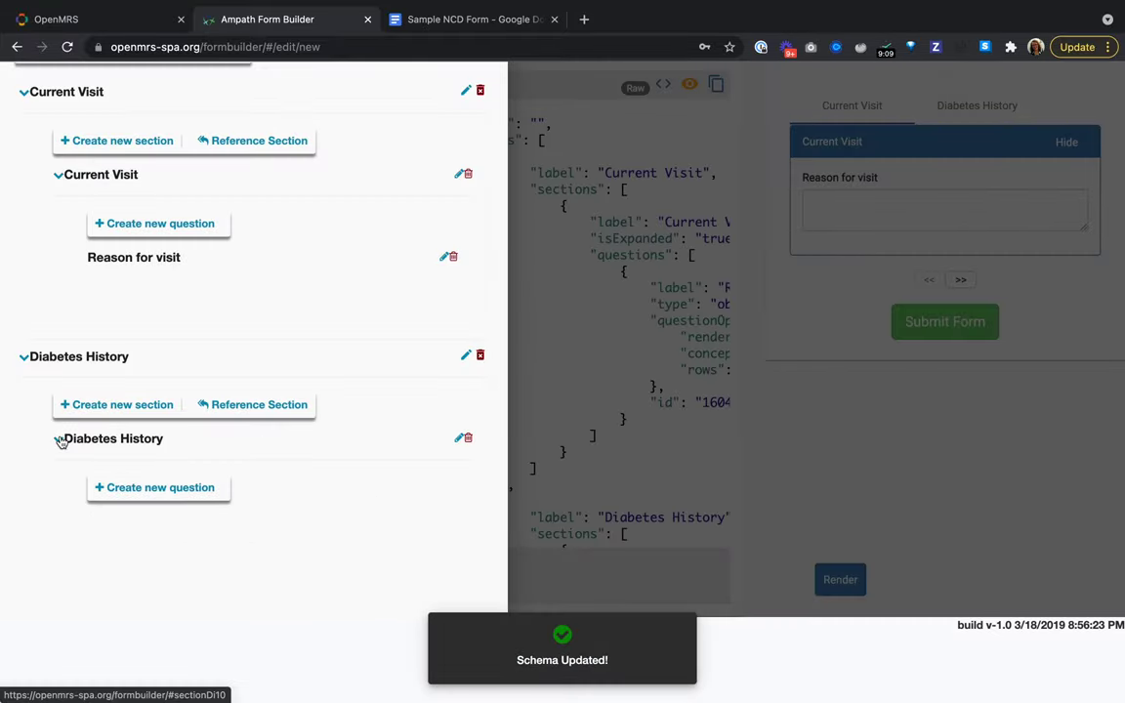
pyautogui.click(154, 492)
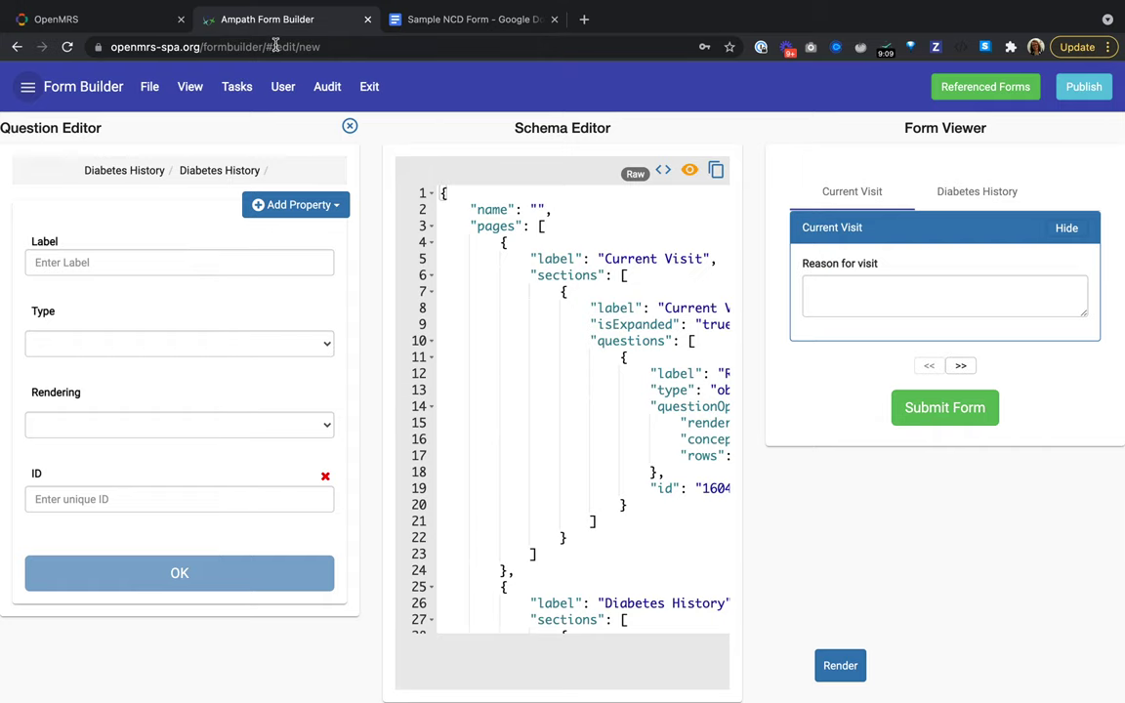
# Label the new question 'Date first diagnosed' with type obs and date rendering
pyautogui.click(449, 19)
pyautogui.click(279, 20)
pyautogui.click(103, 267)
pyautogui.write('Date first diagnosed')
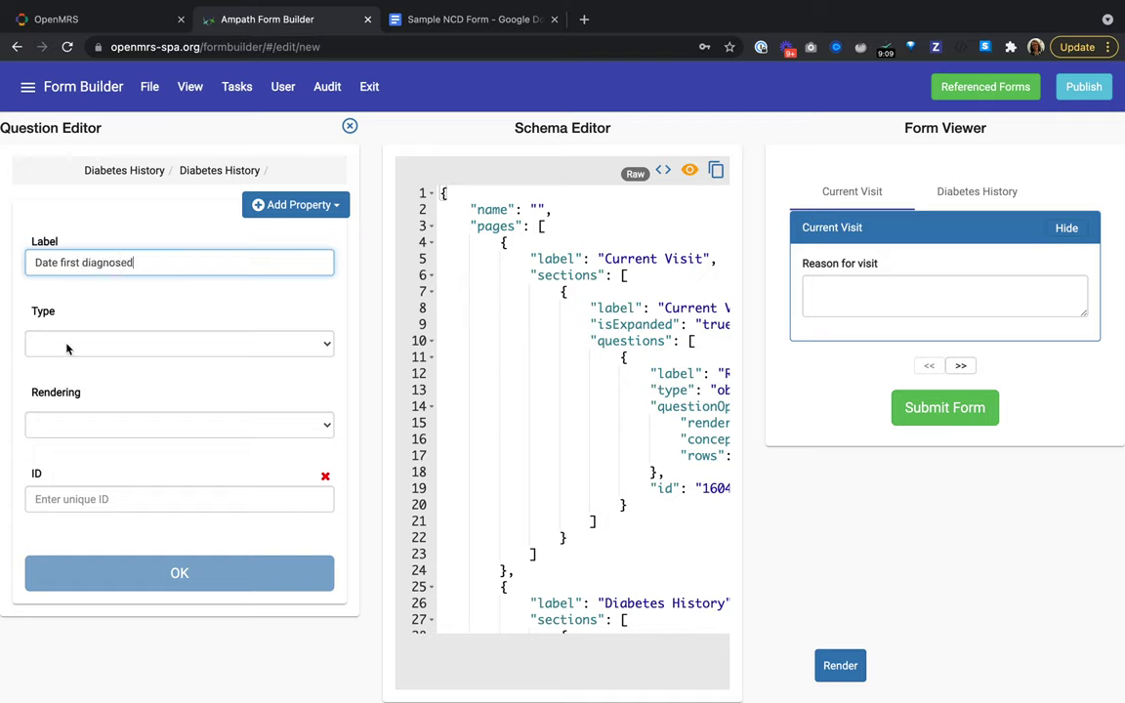
pyautogui.click(66, 349)
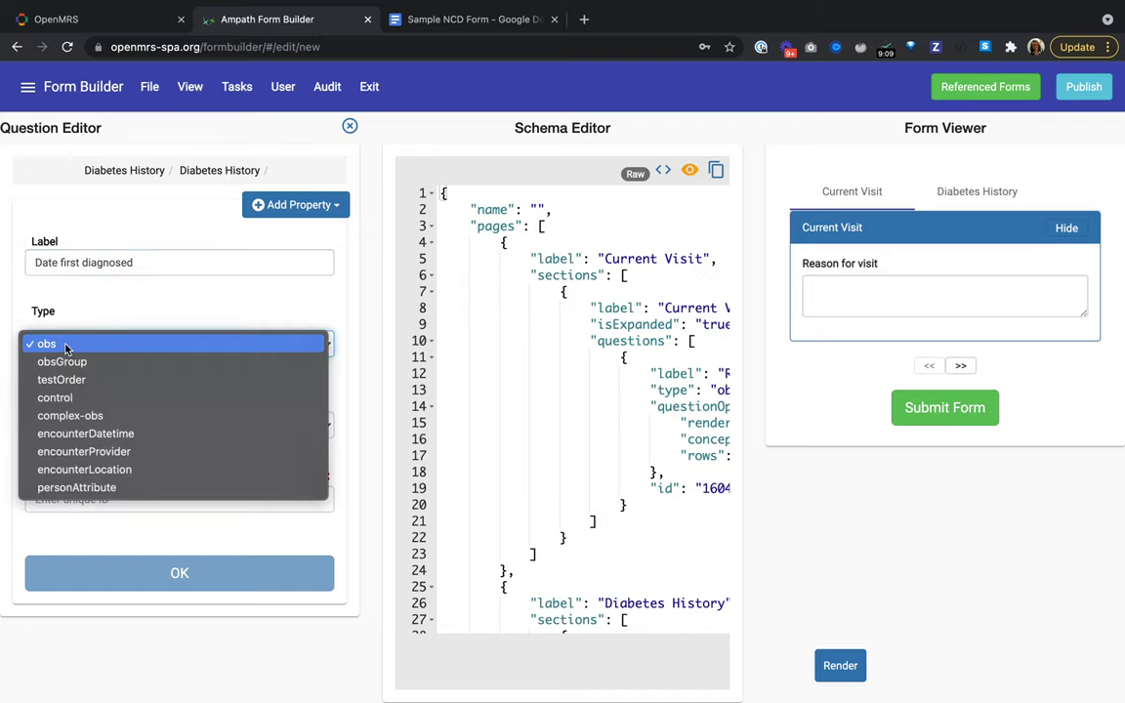
pyautogui.click(66, 348)
pyautogui.click(156, 427)
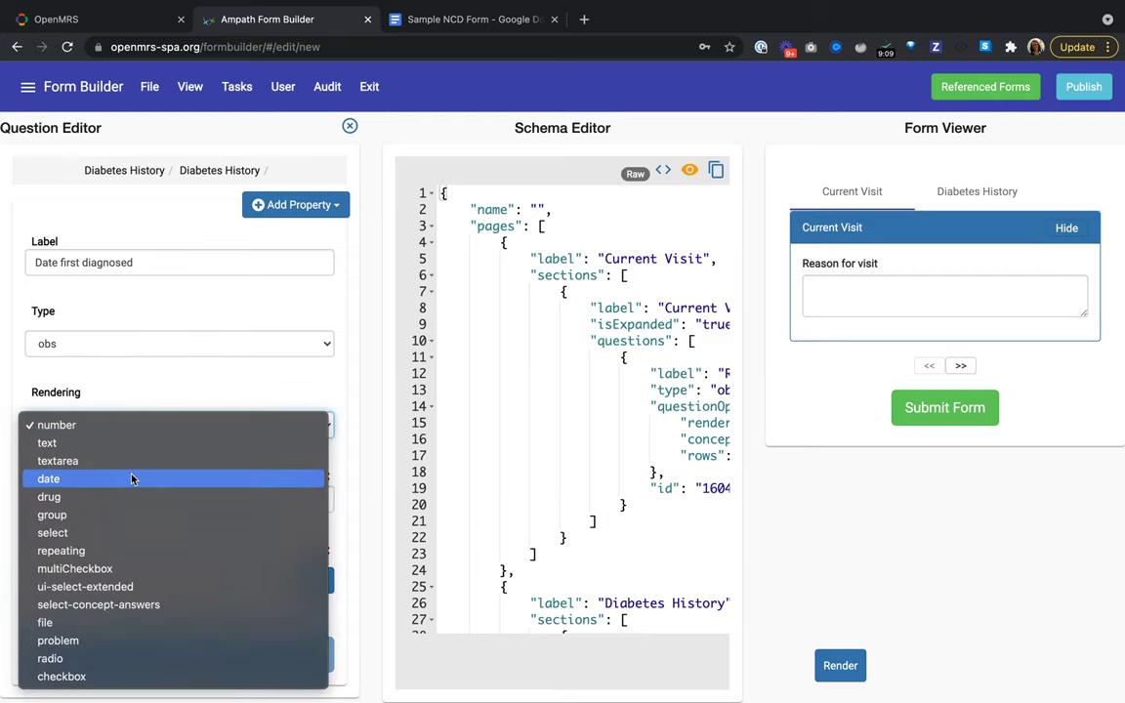
pyautogui.click(133, 478)
# Find the Diagnosis date concept after 'date diagnosed' fails, and paste its UUID as the ID
pyautogui.scroll(-1, 122, 469)
pyautogui.click(111, 501)
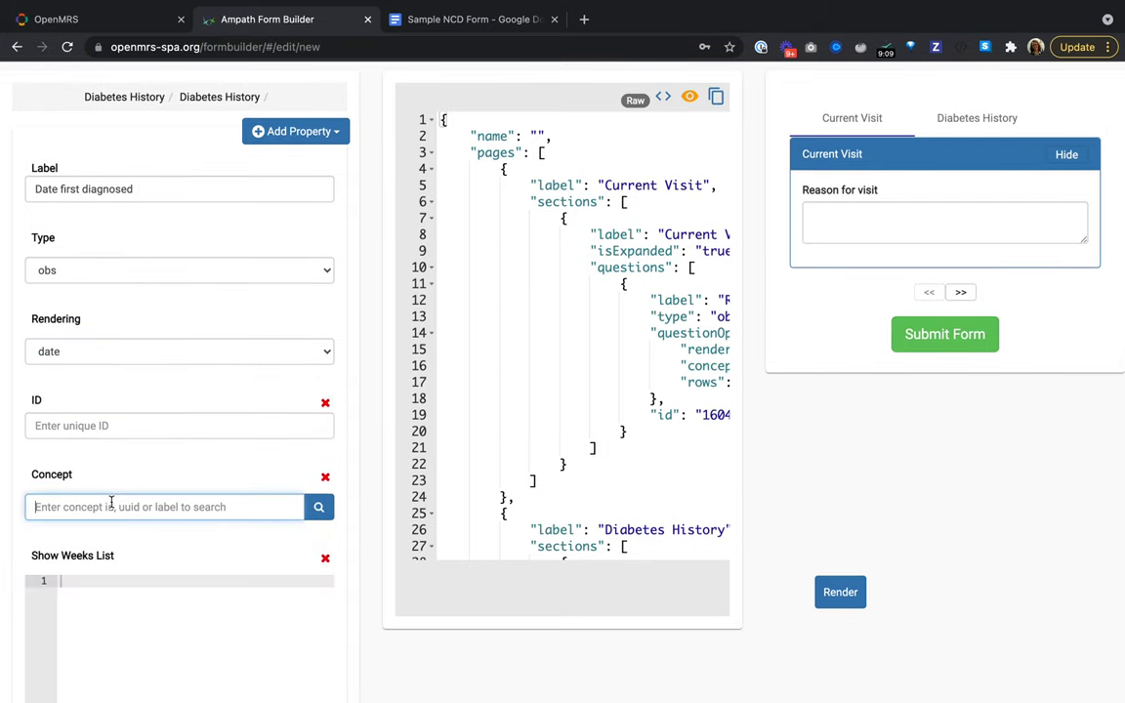
pyautogui.write('date diagnose')
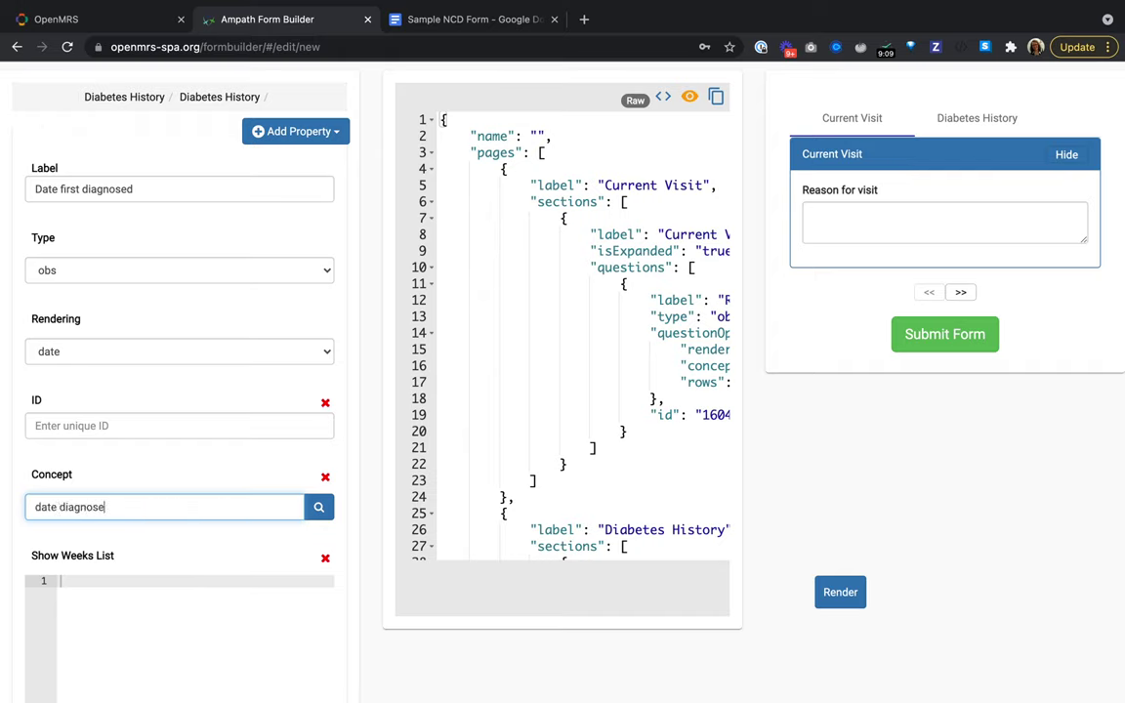
pyautogui.write('d')
pyautogui.click(317, 506)
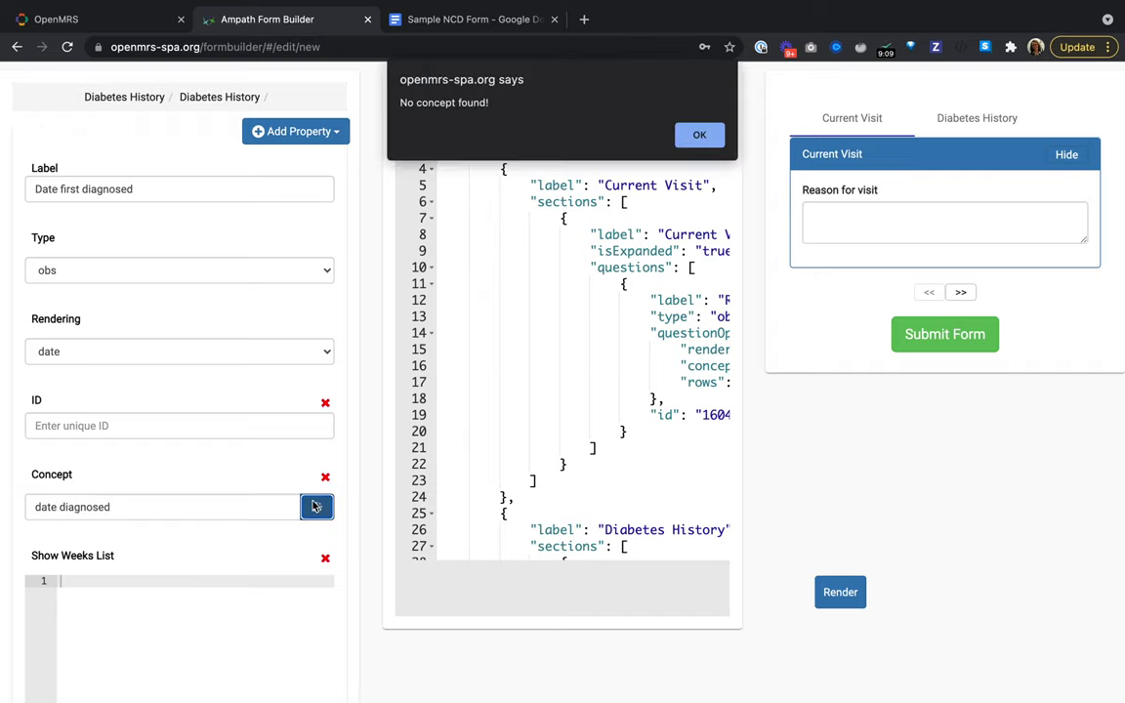
pyautogui.click(697, 134)
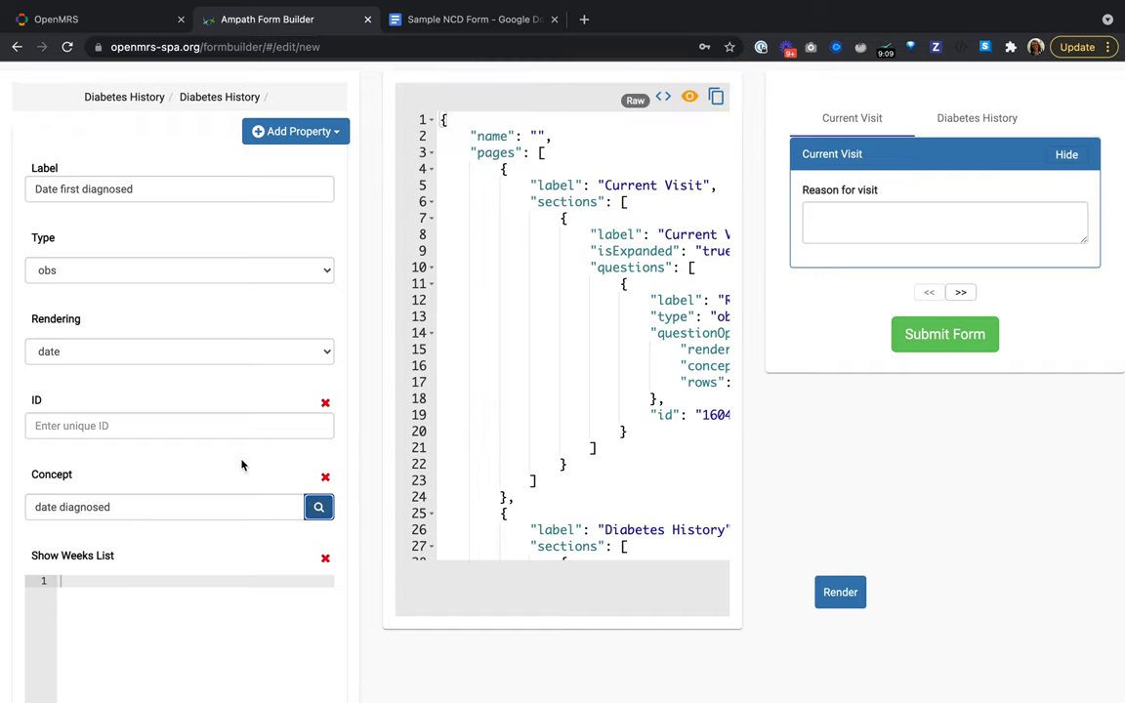
pyautogui.tripleClick(75, 504)
pyautogui.write('dia')
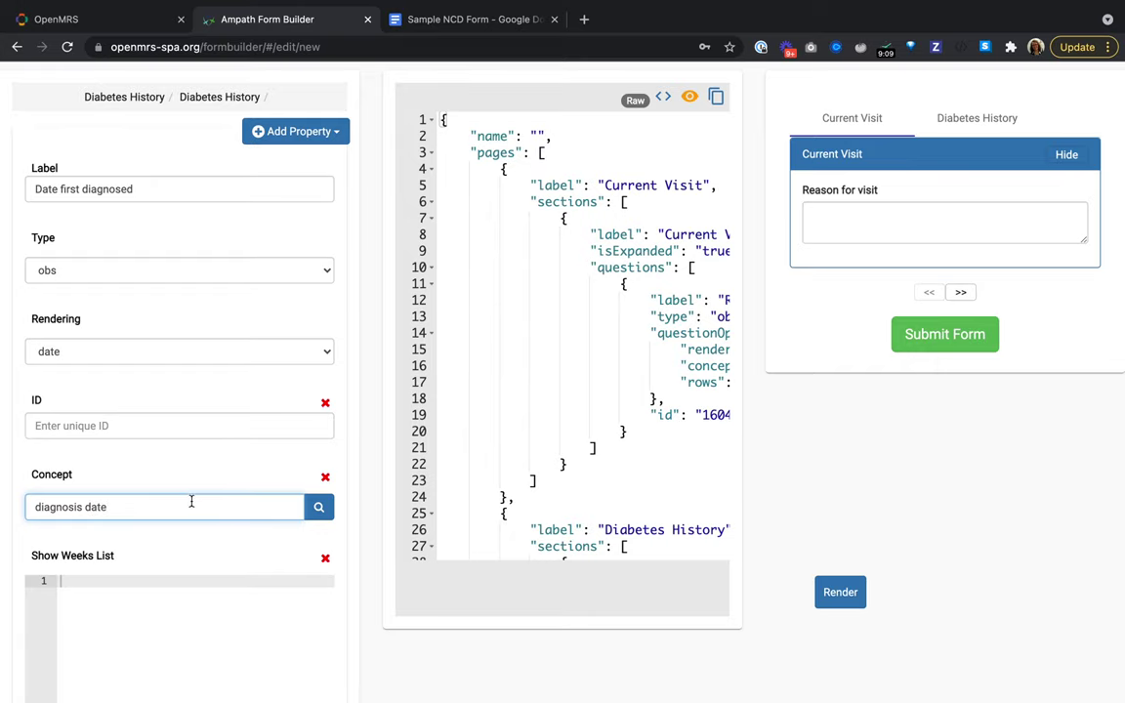
pyautogui.click(319, 506)
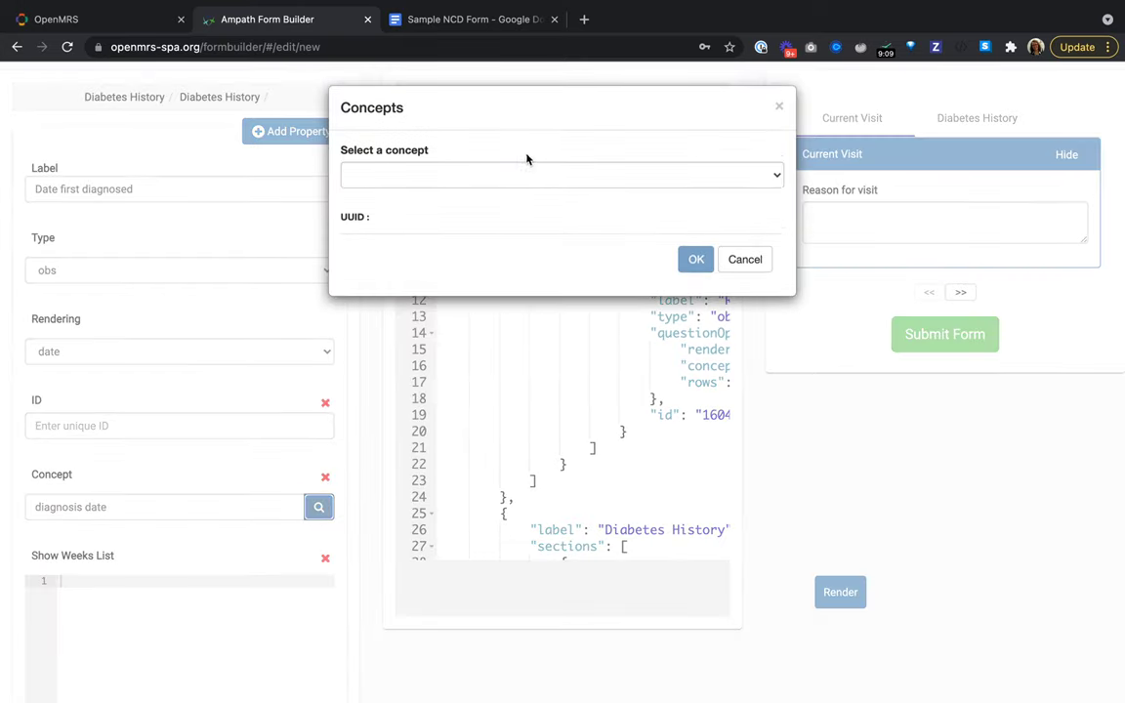
pyautogui.click(524, 174)
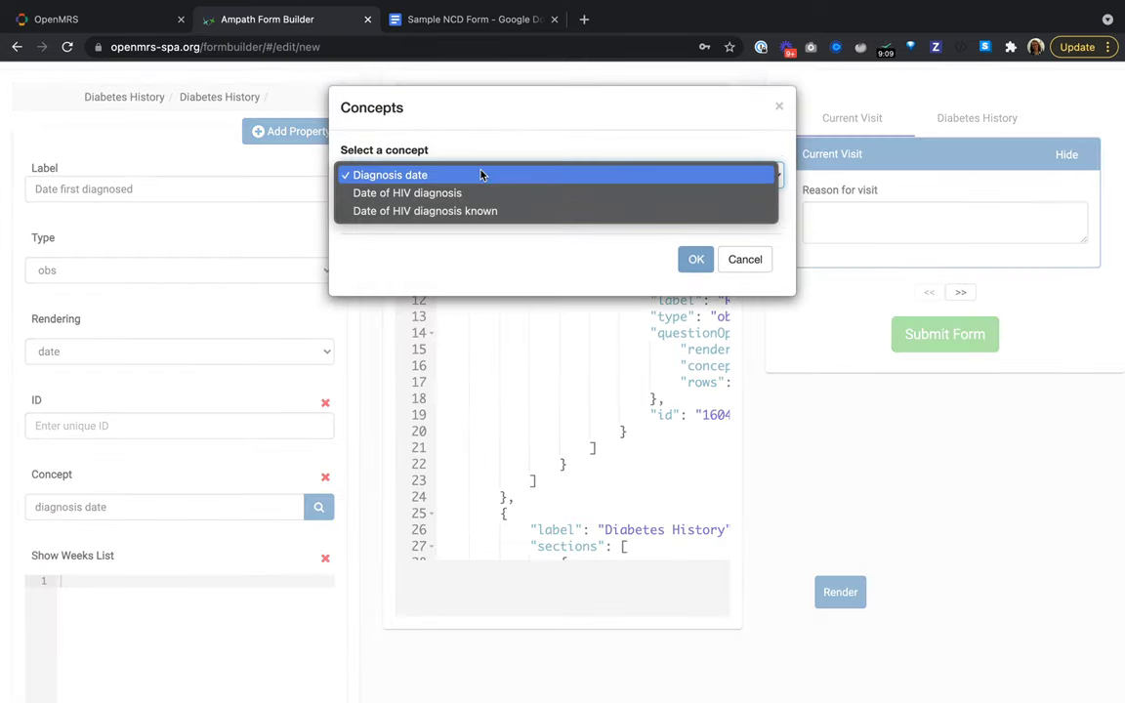
pyautogui.click(480, 175)
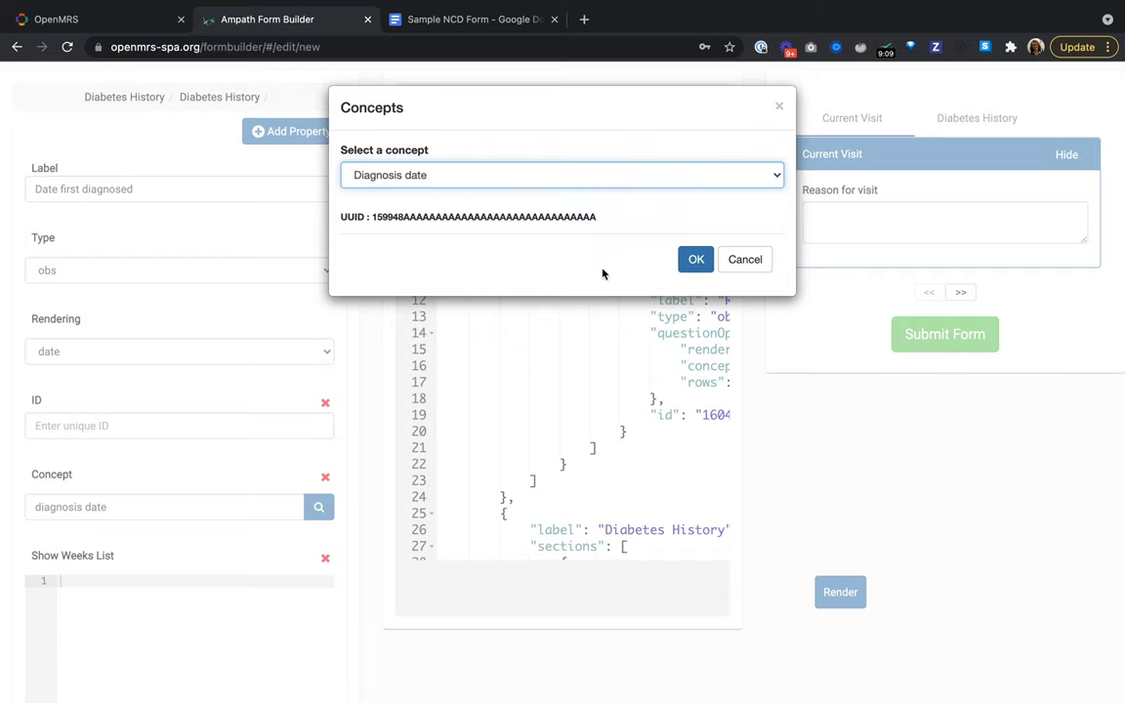
pyautogui.doubleClick(545, 216)
pyautogui.hotkey('ctrl', 'c')
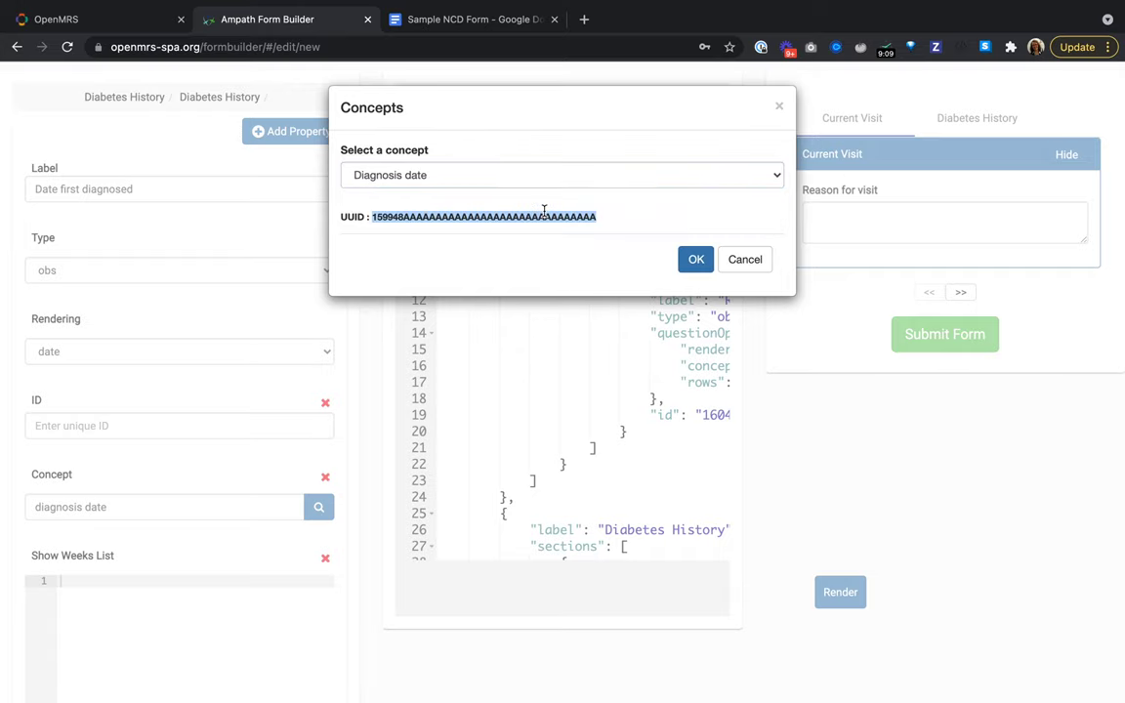
pyautogui.click(679, 260)
pyautogui.click(129, 424)
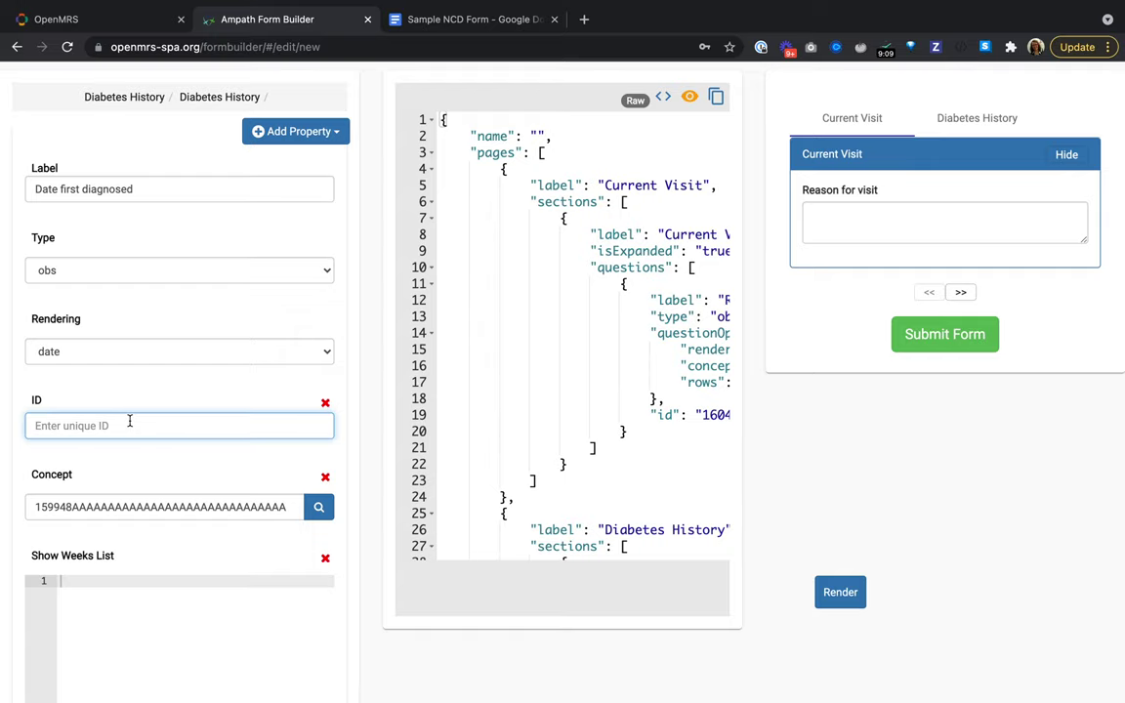
pyautogui.hotkey('ctrl', 'v')
# Save the question and try its date picker in the Diabetes History preview
pyautogui.scroll(1, 206, 465)
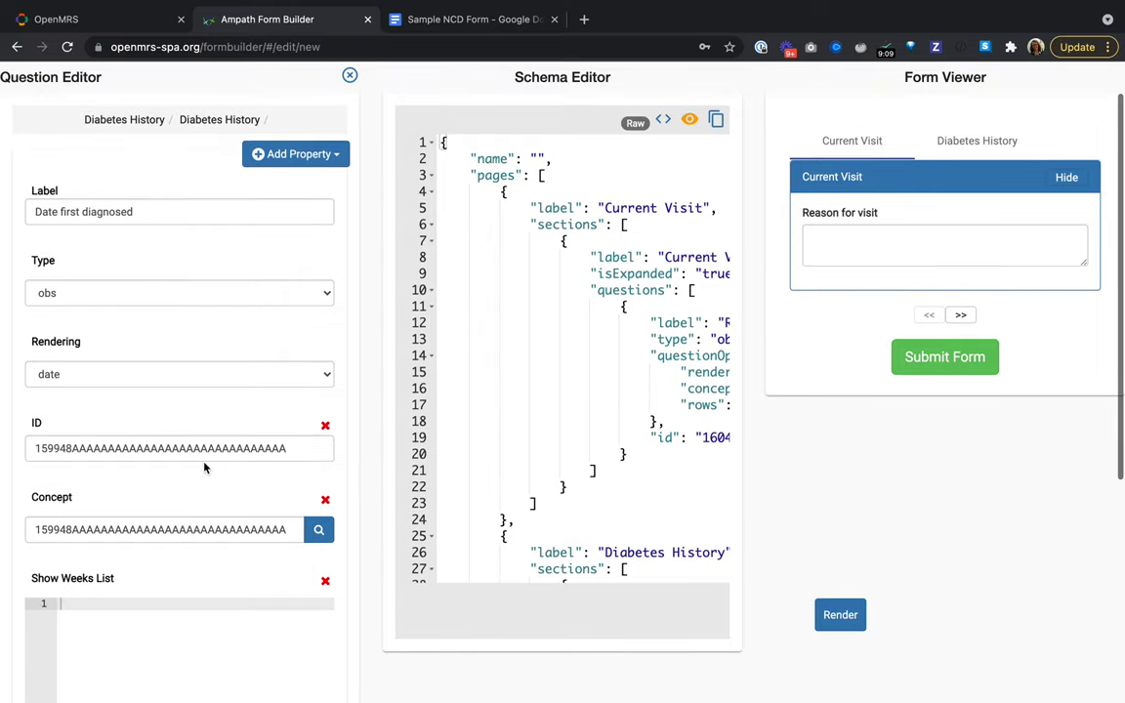
pyautogui.click(156, 211)
pyautogui.scroll(-5, 158, 211)
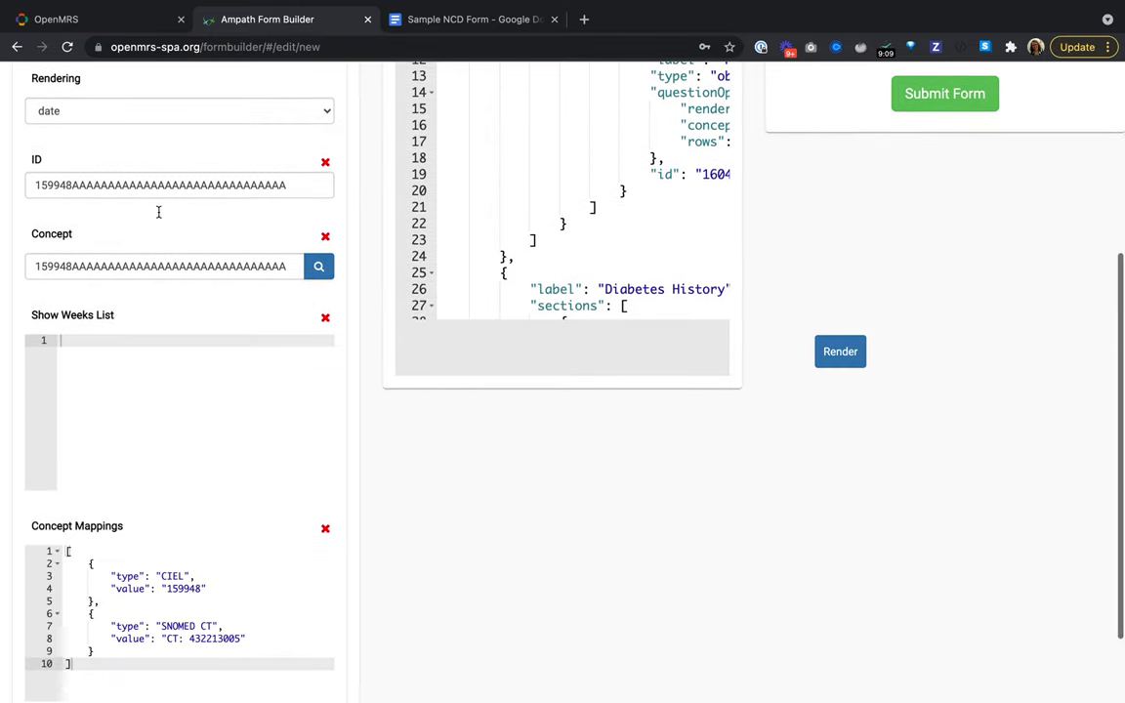
pyautogui.scroll(-3, 158, 211)
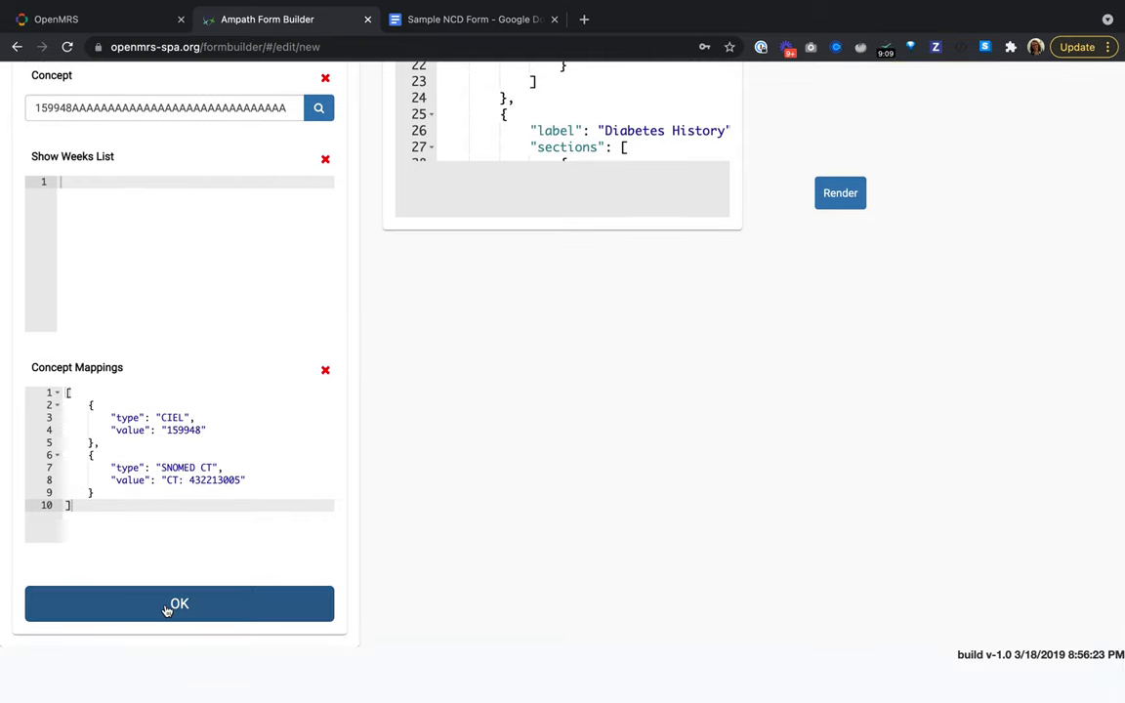
pyautogui.click(167, 605)
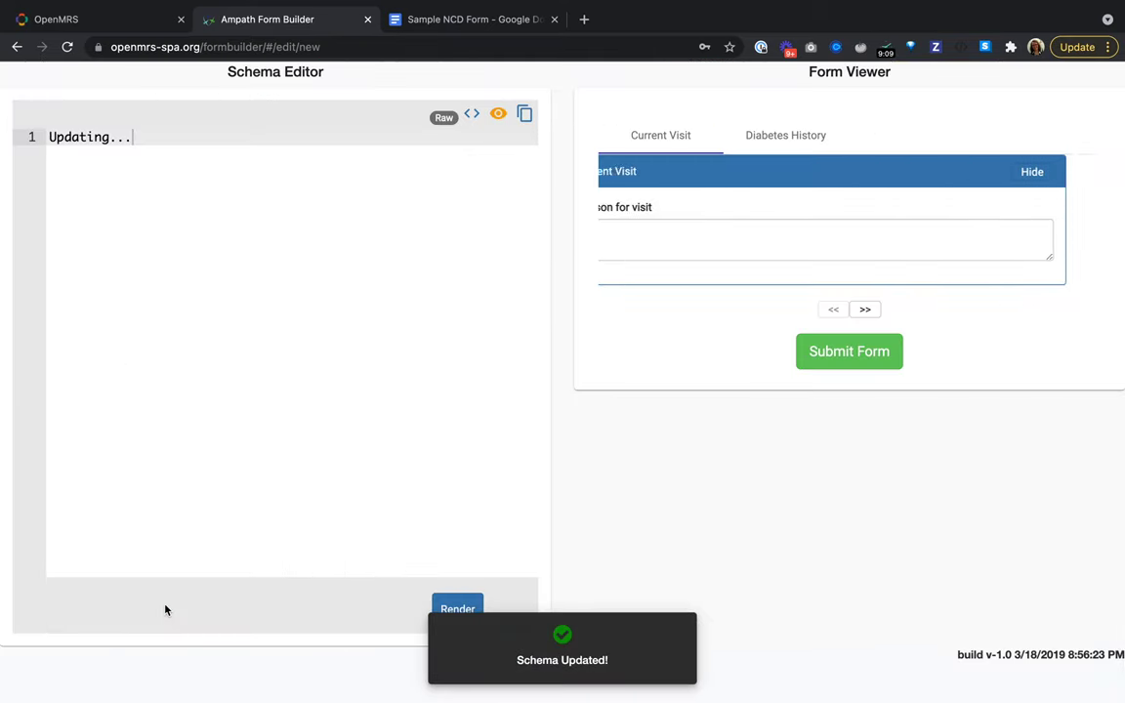
pyautogui.click(816, 140)
pyautogui.click(721, 237)
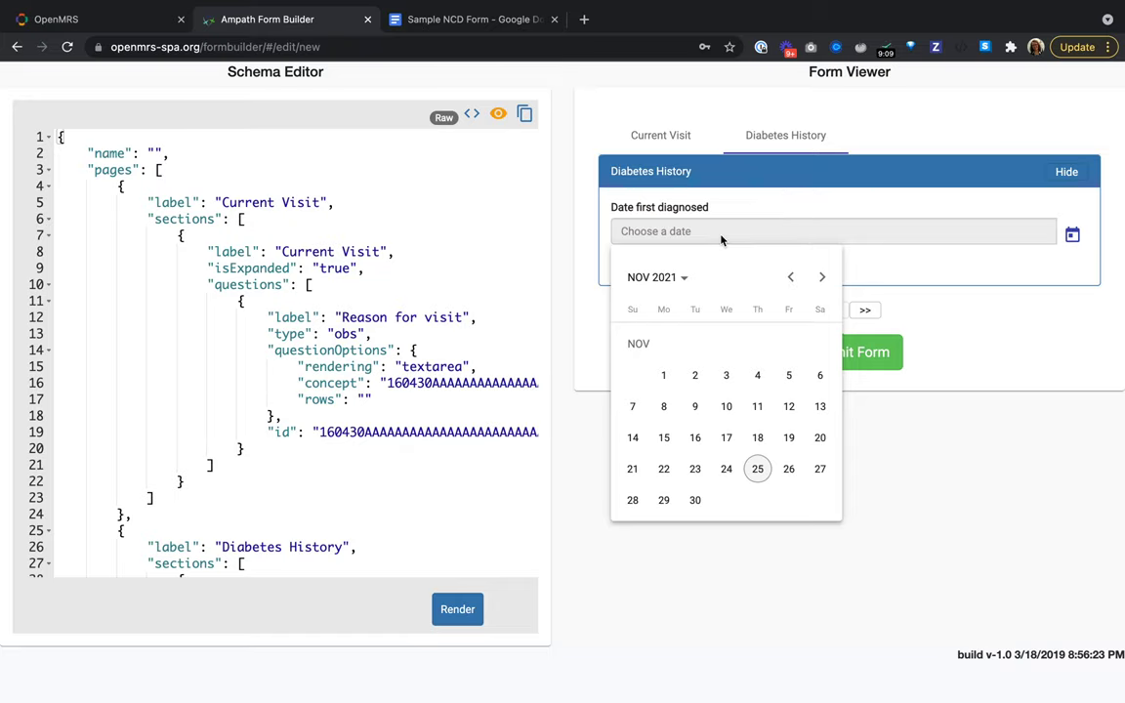
pyautogui.click(530, 245)
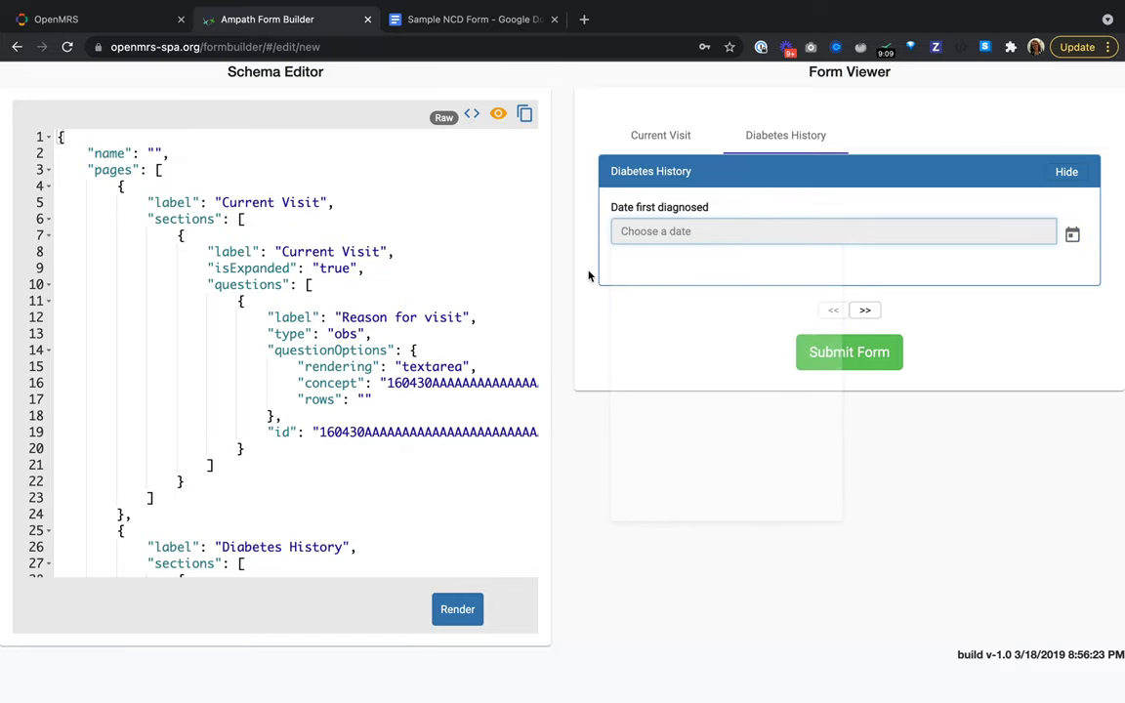
pyautogui.scroll(1, 50, 101)
# Add a Diabetes History question labelled 'When was the last visit for diabetes?' from the sample document
pyautogui.click(25, 86)
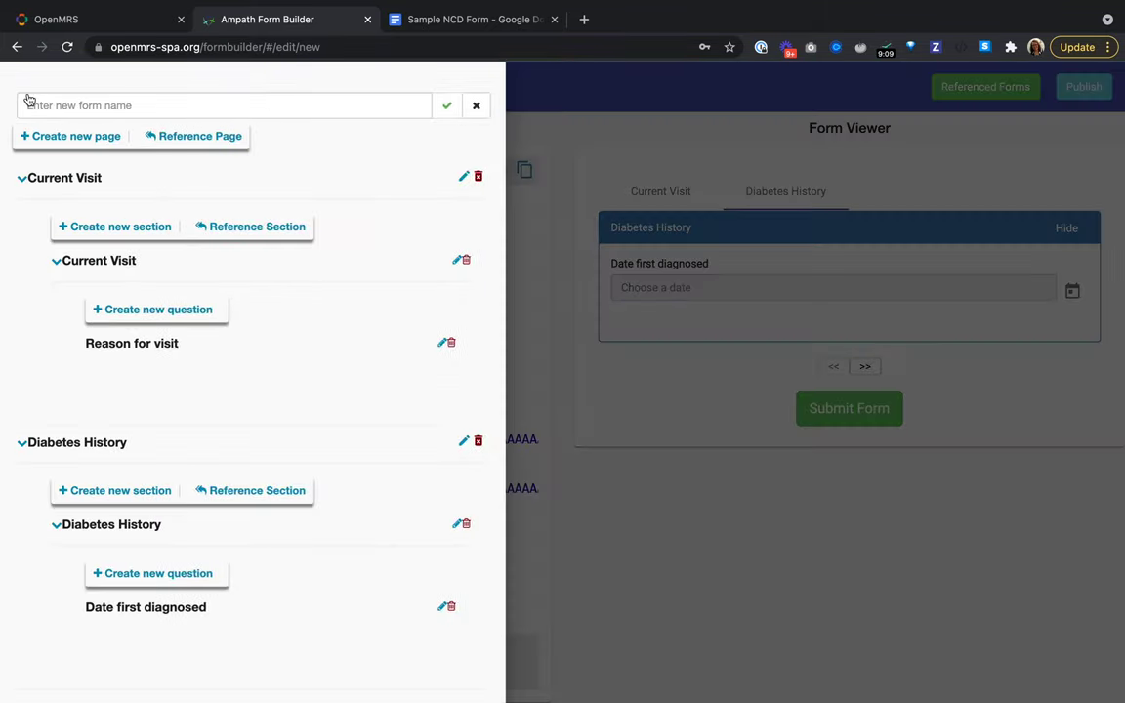
pyautogui.scroll(-1, 210, 635)
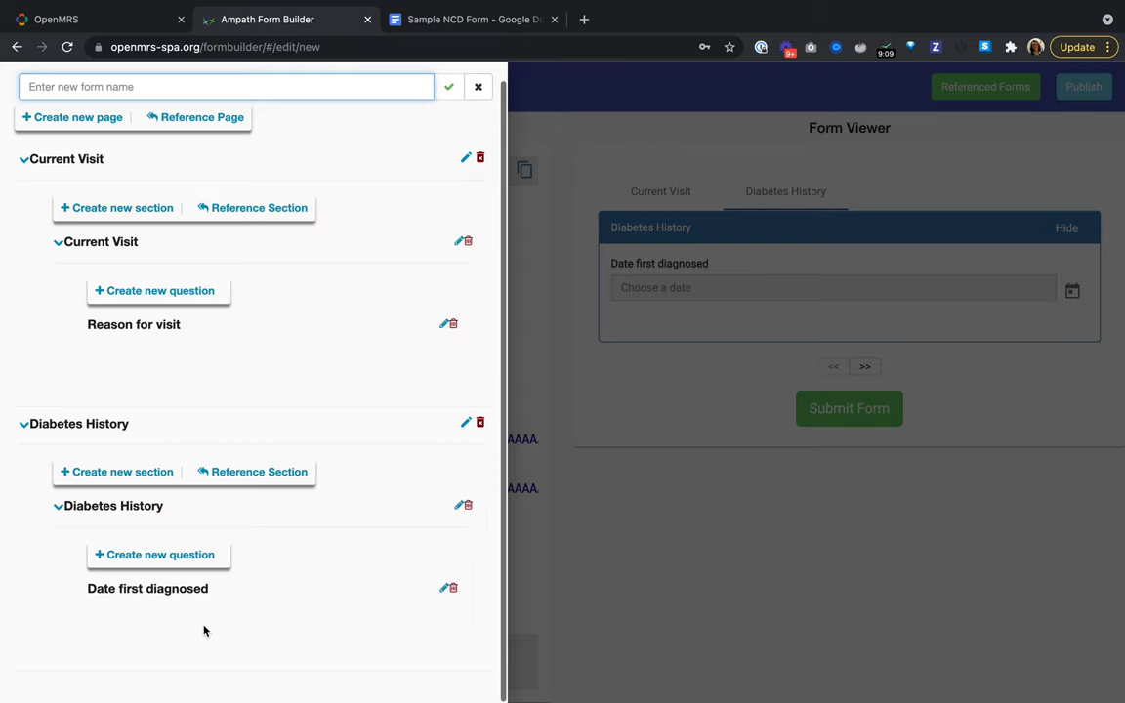
pyautogui.click(158, 560)
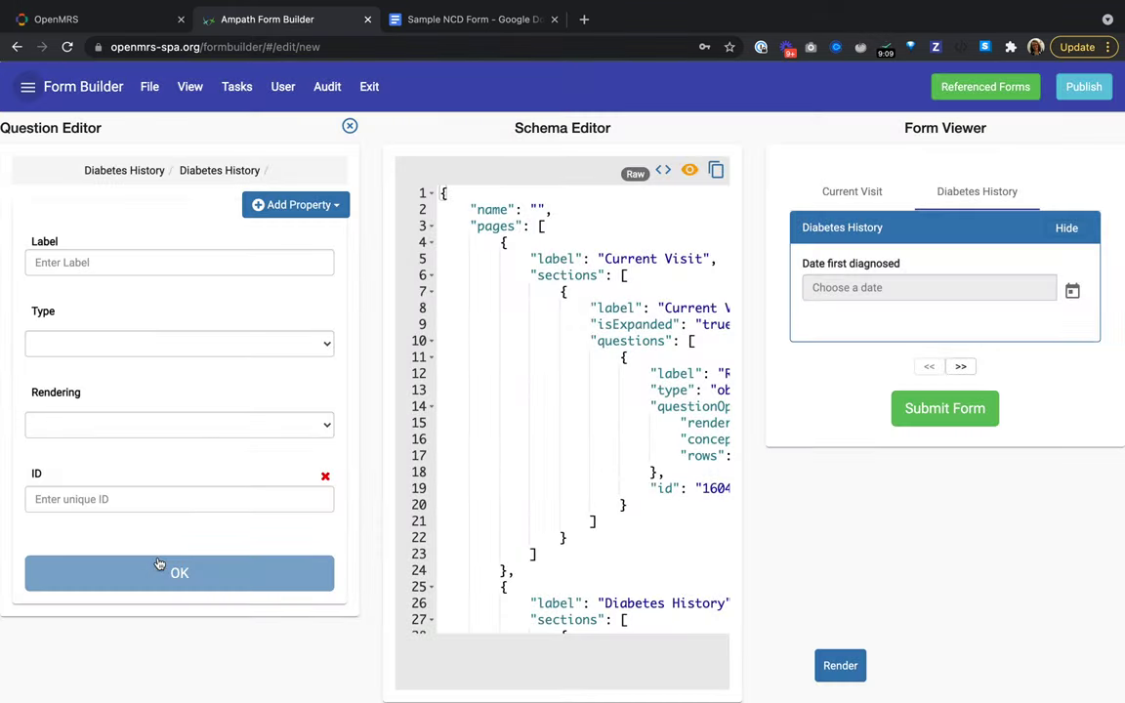
pyautogui.click(450, 21)
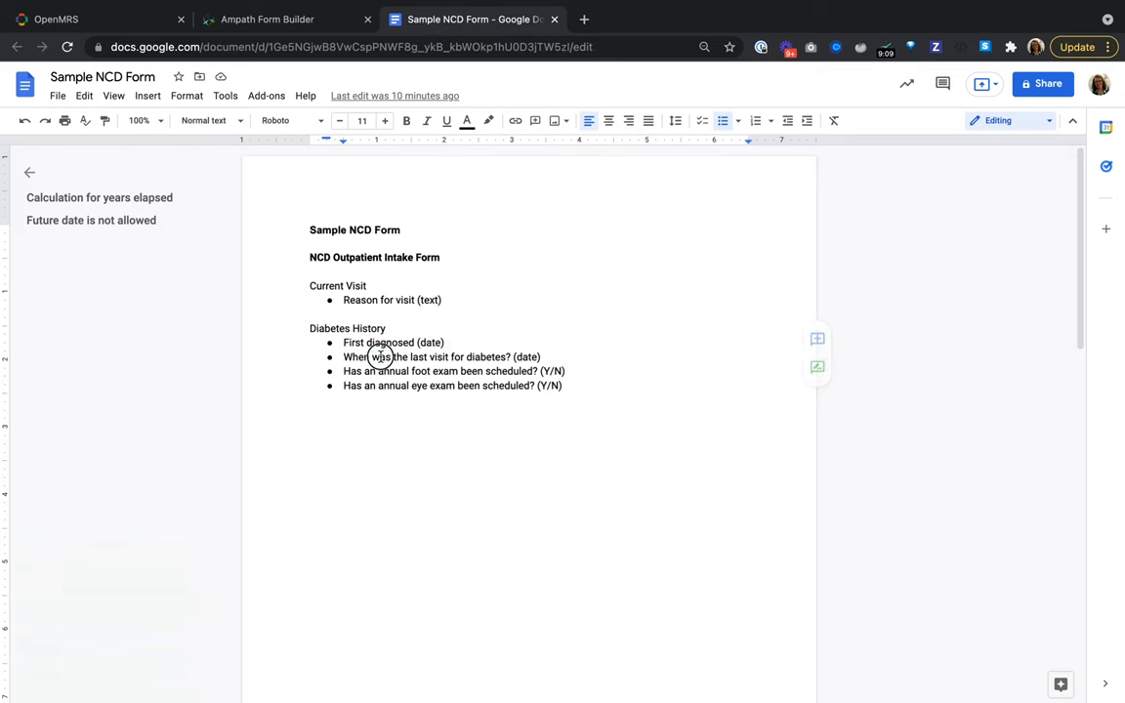
pyautogui.tripleClick(381, 358)
pyautogui.press('cmd+c')
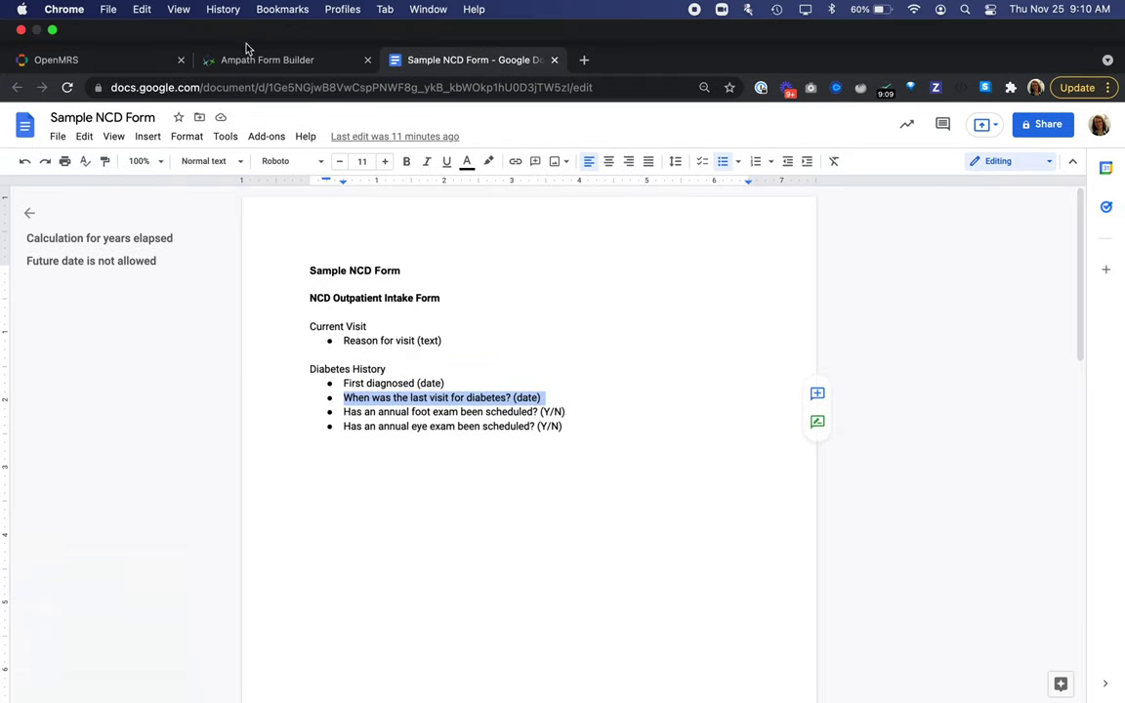
pyautogui.click(246, 16)
pyautogui.click(138, 262)
pyautogui.press('cmd+v')
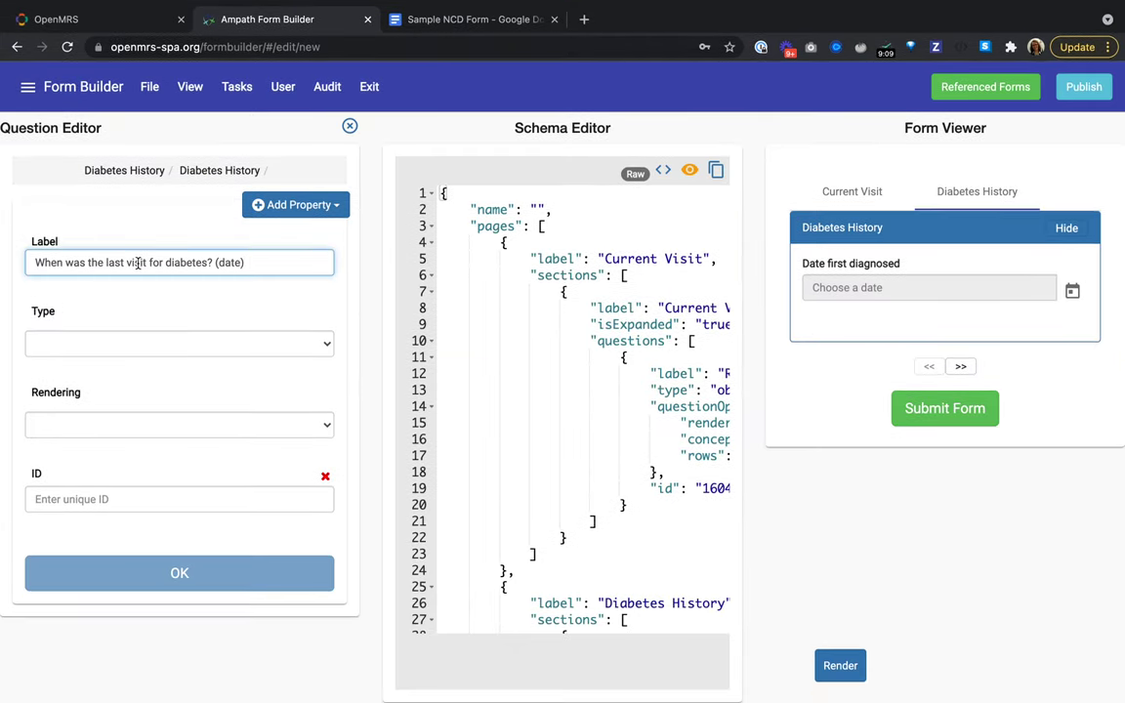
pyautogui.moveTo(215, 262); pyautogui.dragTo(244, 262)
pyautogui.press('BackSpace')
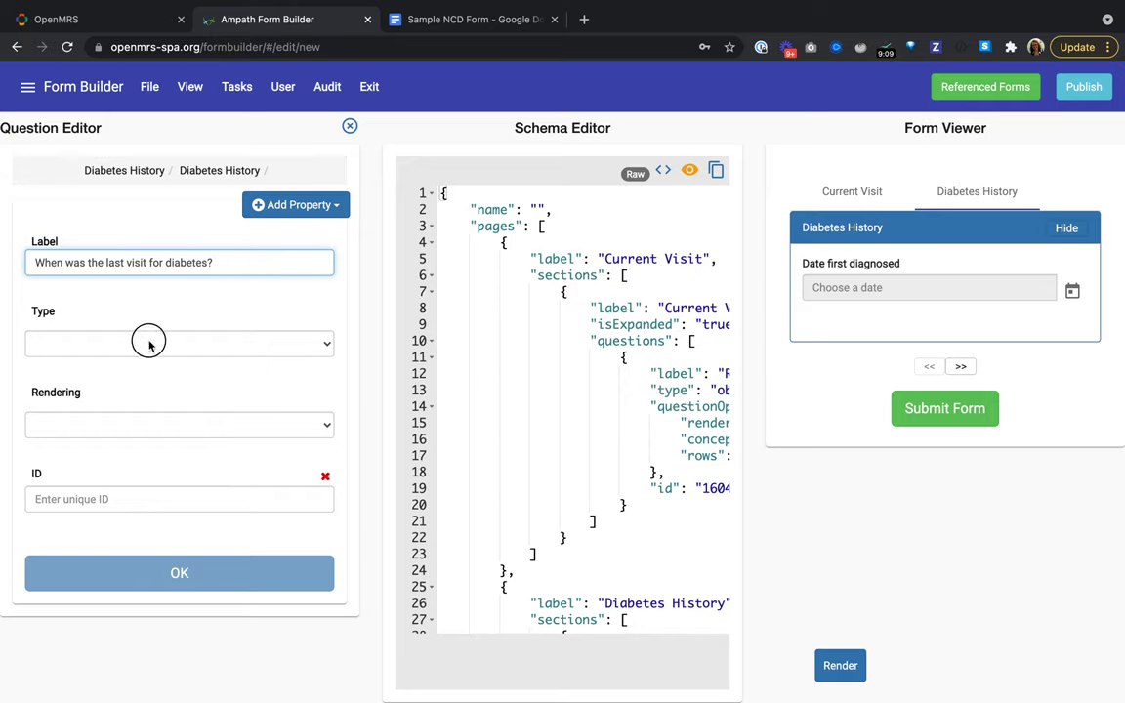
# Make it an obs question rendered as a date, linked to the Date of last patient visit concept
pyautogui.click(148, 343)
pyautogui.click(148, 345)
pyautogui.click(120, 427)
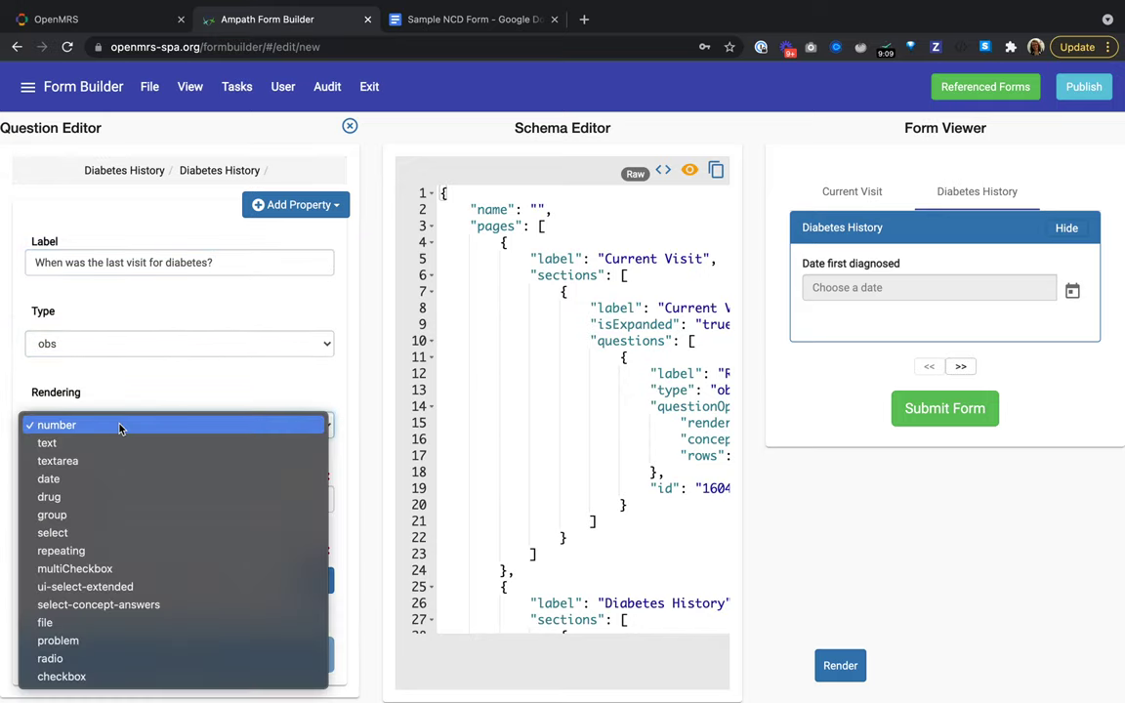
pyautogui.click(84, 481)
pyautogui.scroll(-3, 146, 552)
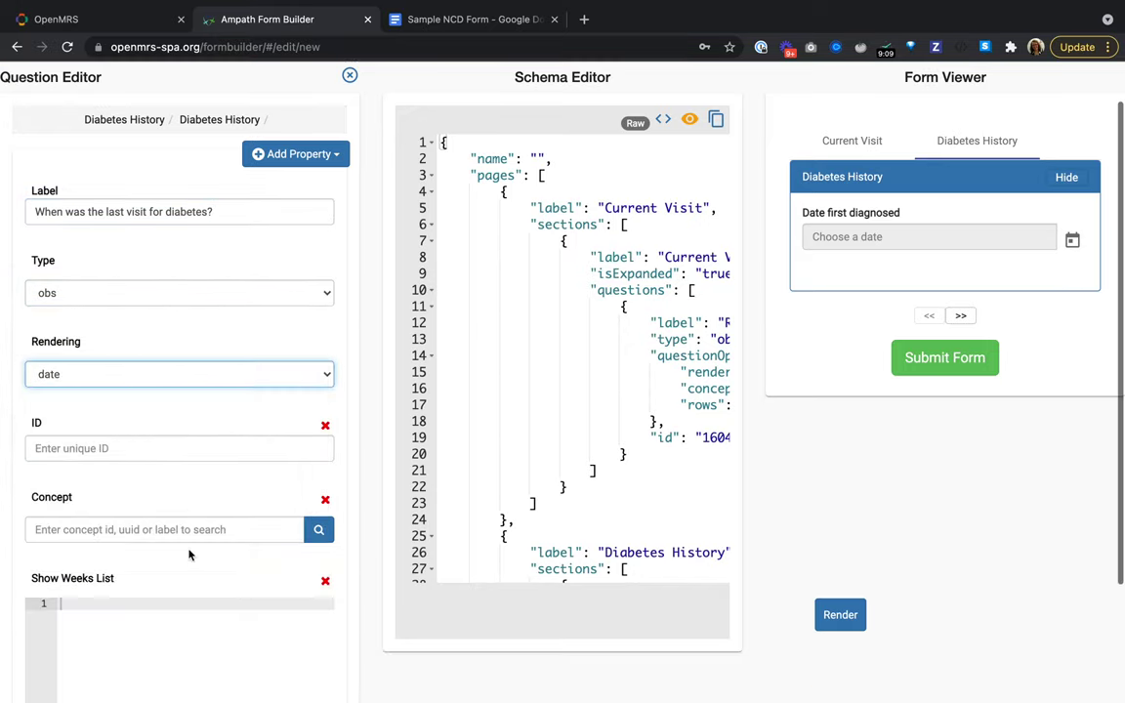
pyautogui.click(269, 407)
pyautogui.write('last visit')
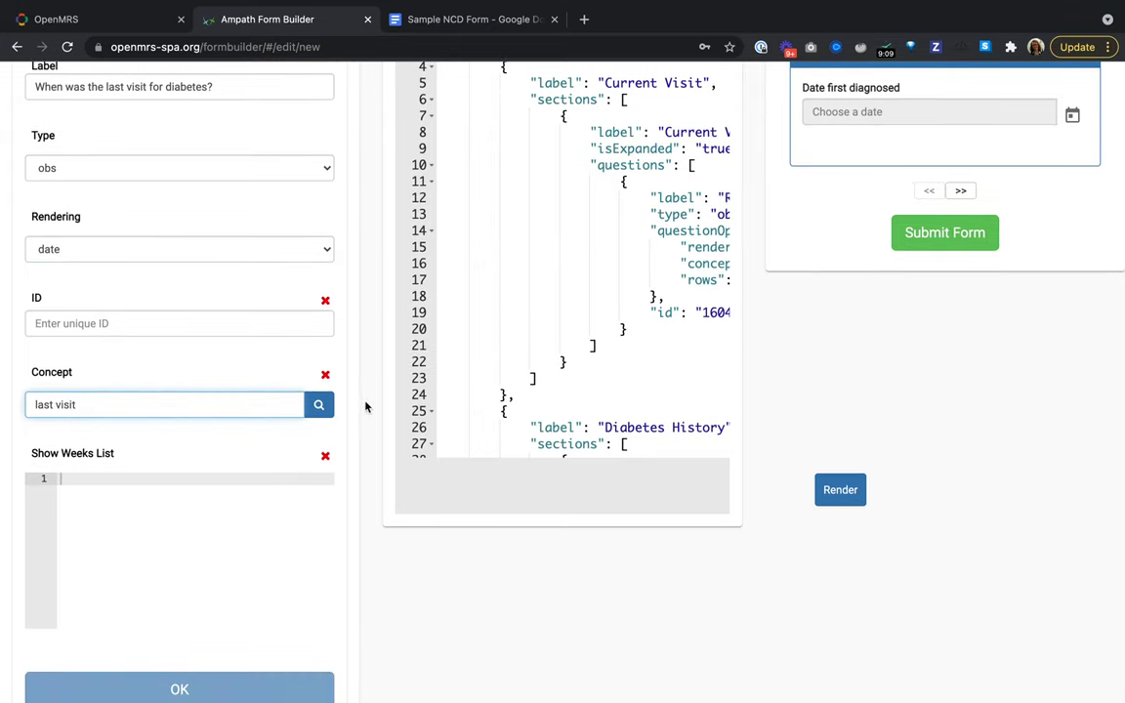
pyautogui.click(318, 406)
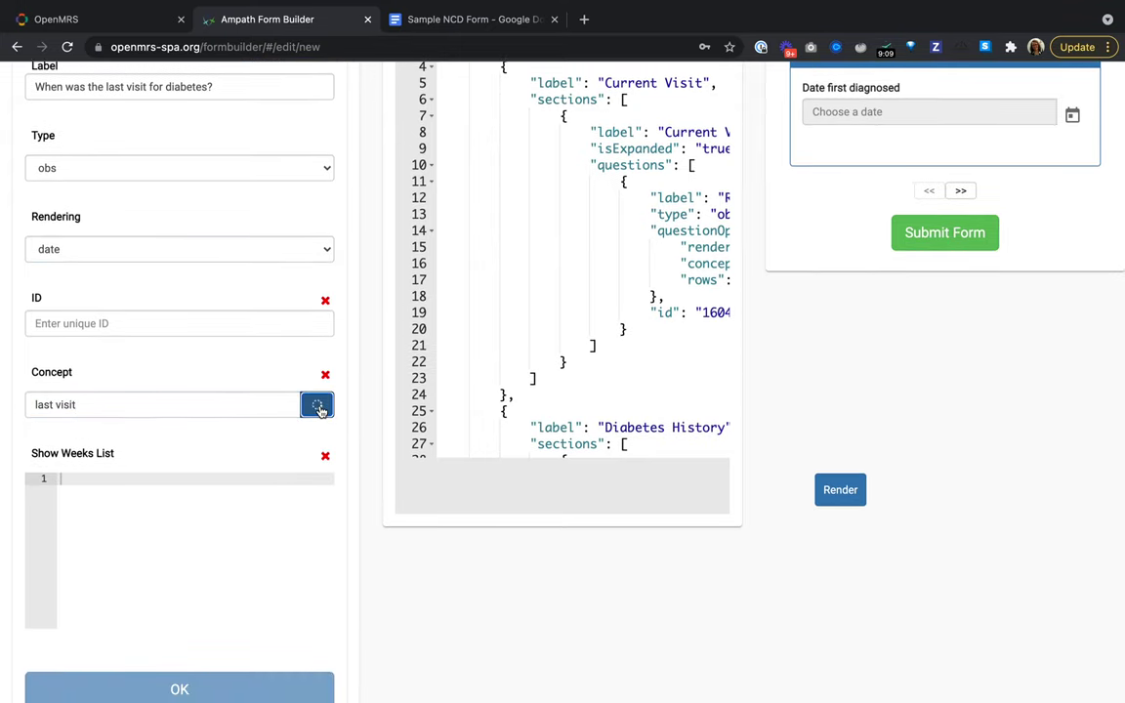
pyautogui.scroll(3, 318, 409)
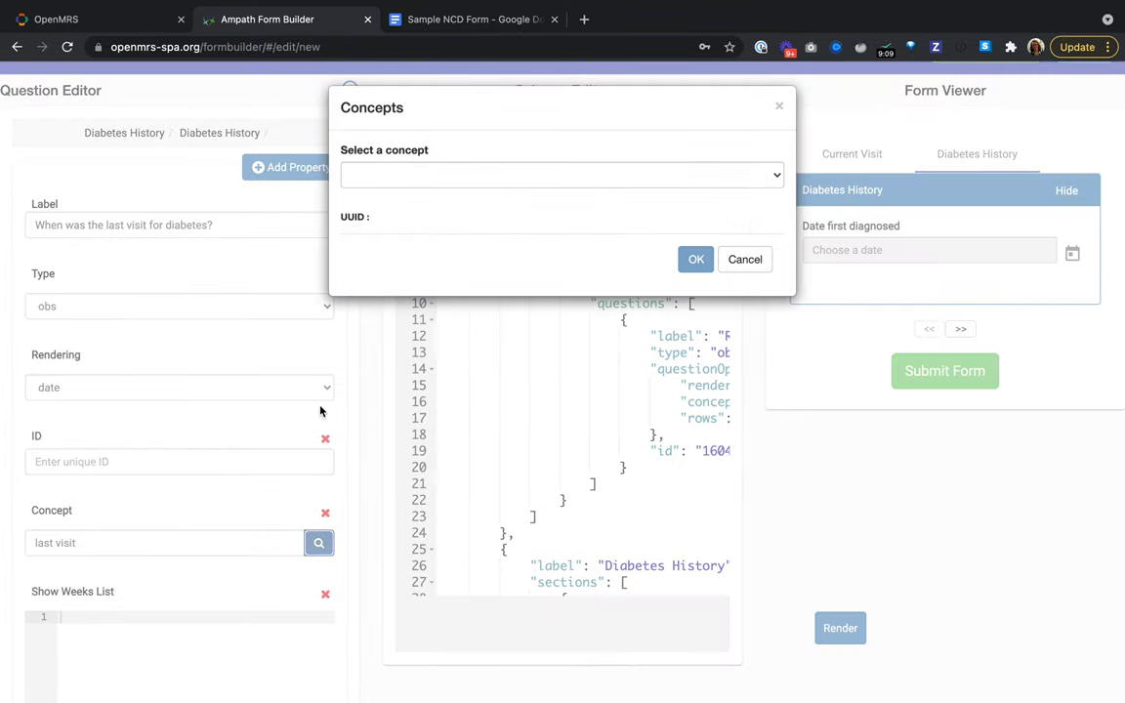
pyautogui.click(401, 172)
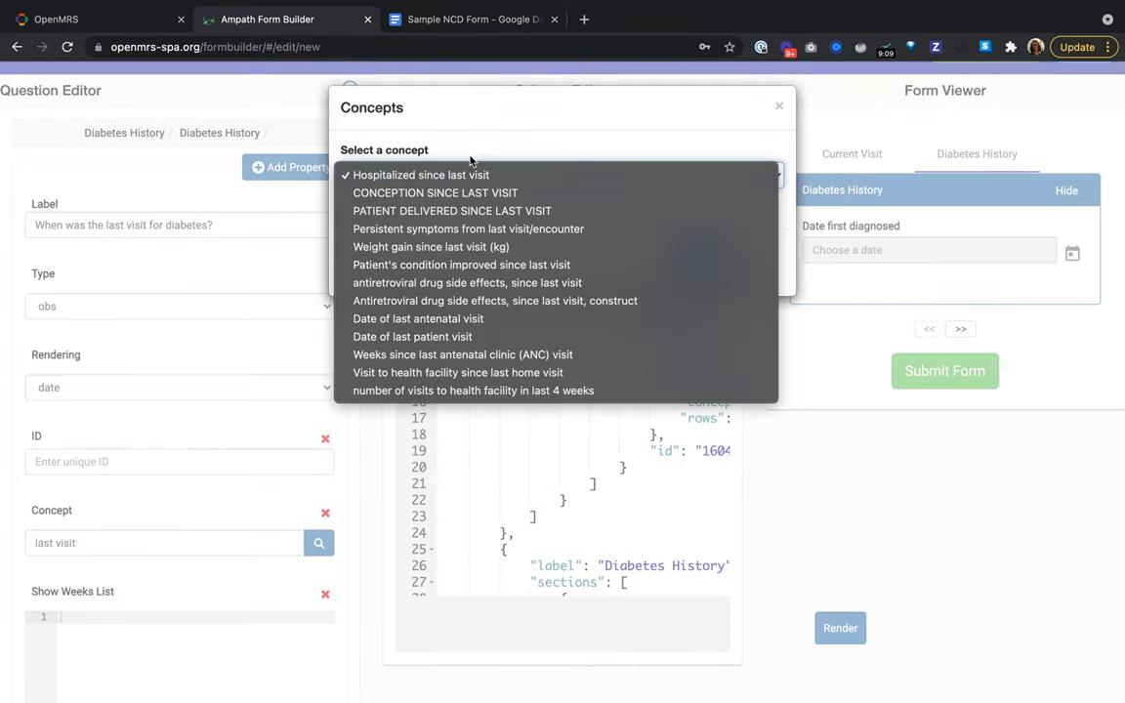
pyautogui.click(460, 337)
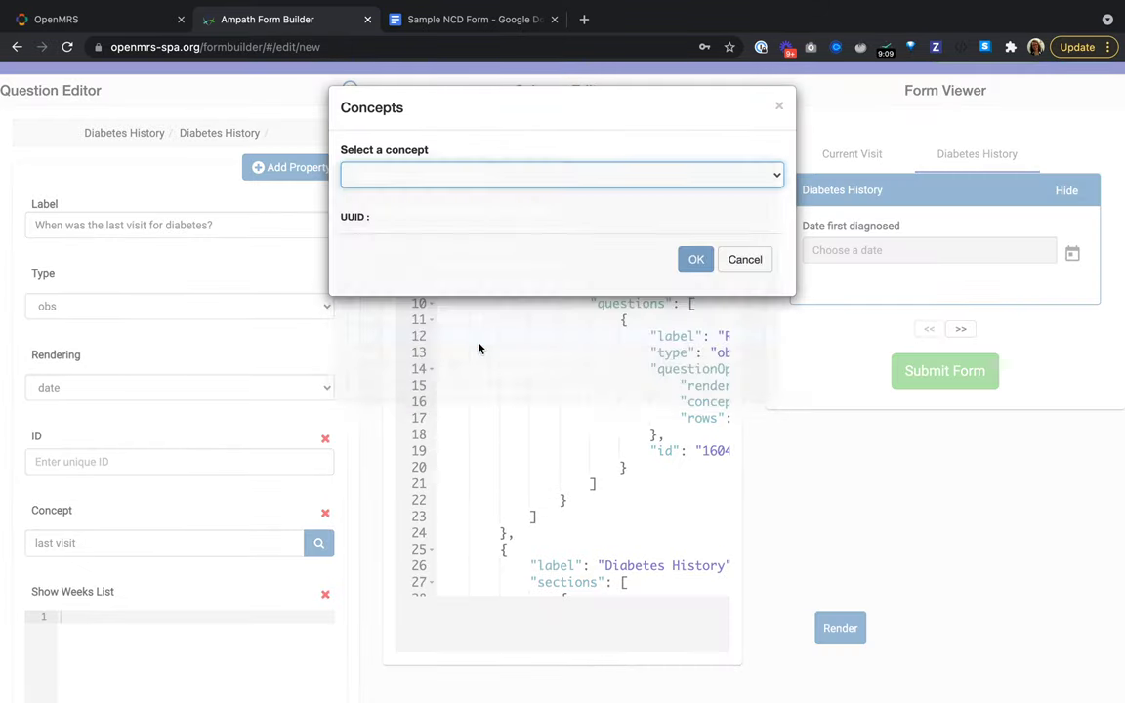
# Use the concept UUID as the question ID and save the question into the form
pyautogui.doubleClick(517, 216)
pyautogui.hotkey('ctrl', 'c')
pyautogui.click(694, 259)
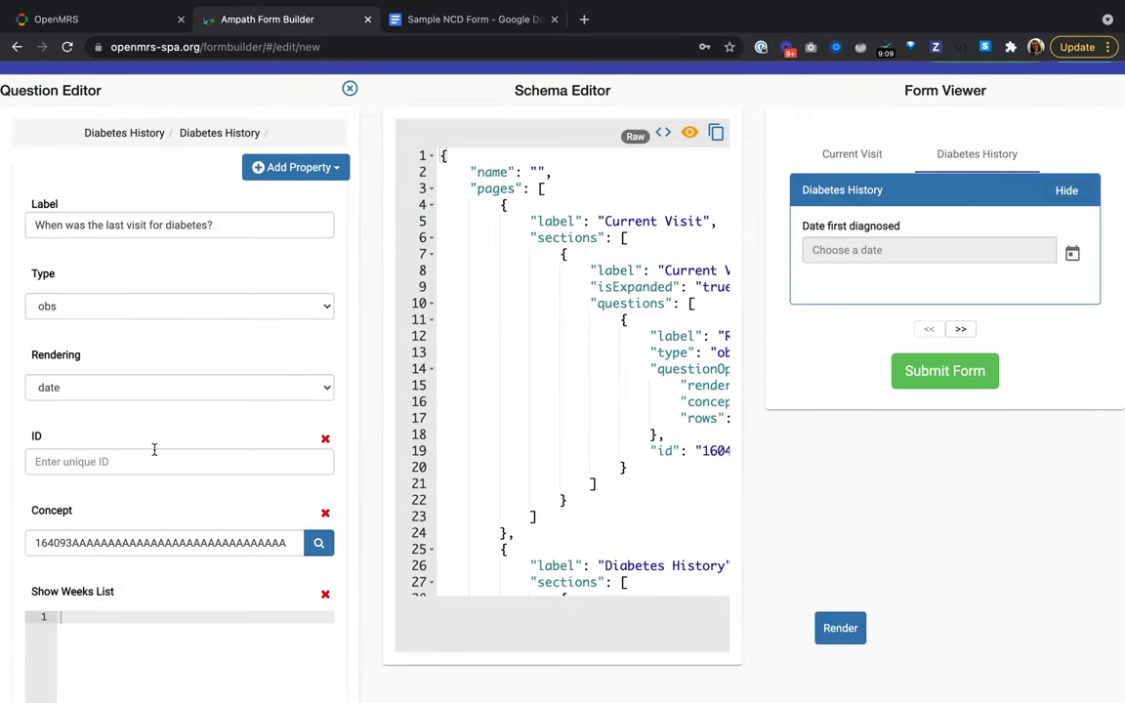
pyautogui.click(156, 461)
pyautogui.hotkey('ctrl', 'v')
pyautogui.scroll(-3, 107, 459)
pyautogui.click(179, 660)
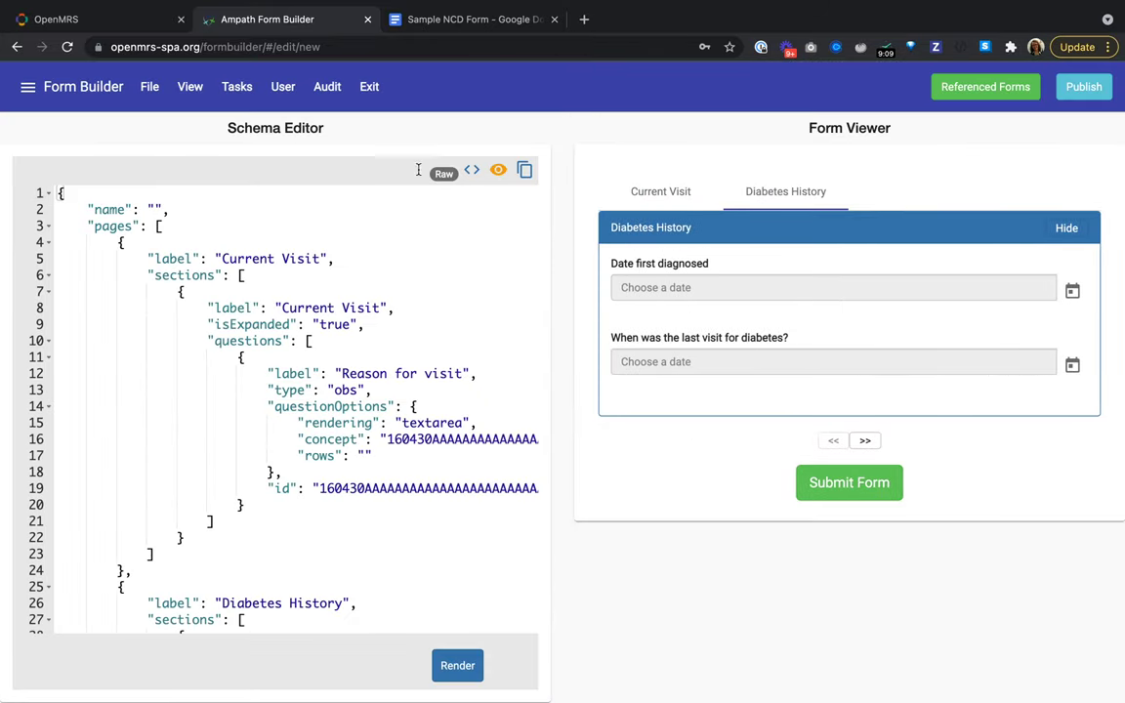
# Copy the annual foot exam question from the Sample NCD Form document
pyautogui.click(418, 31)
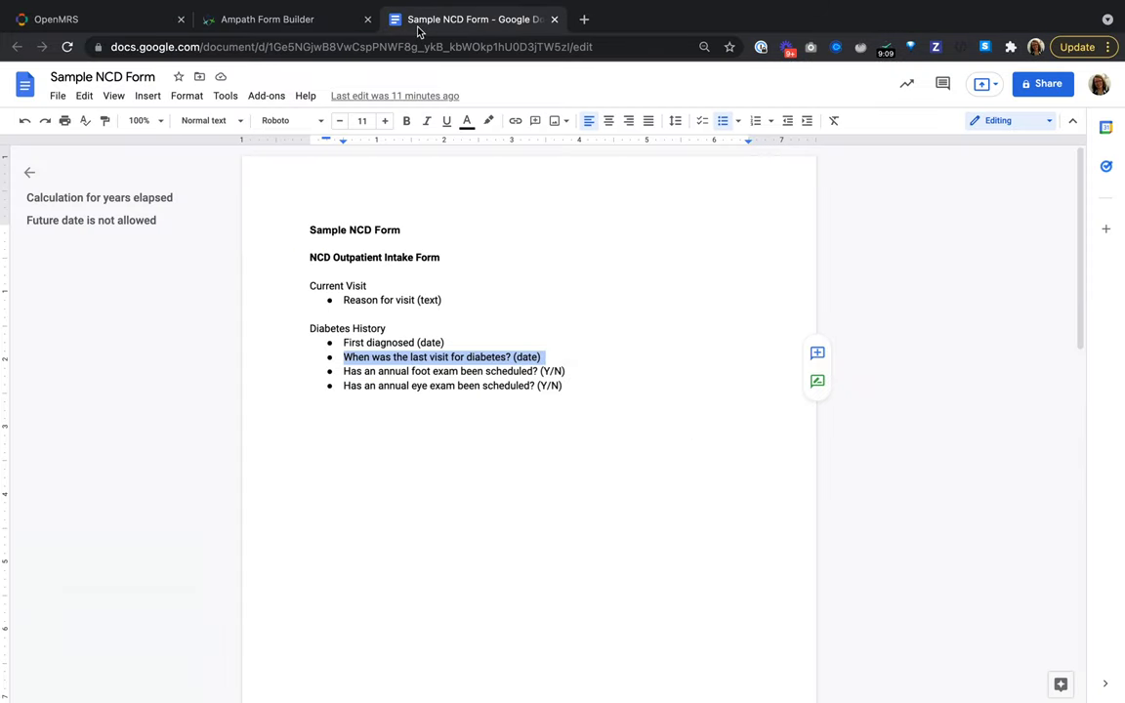
pyautogui.tripleClick(369, 384)
pyautogui.tripleClick(357, 372)
pyautogui.hotkey('ctrl', 'c')
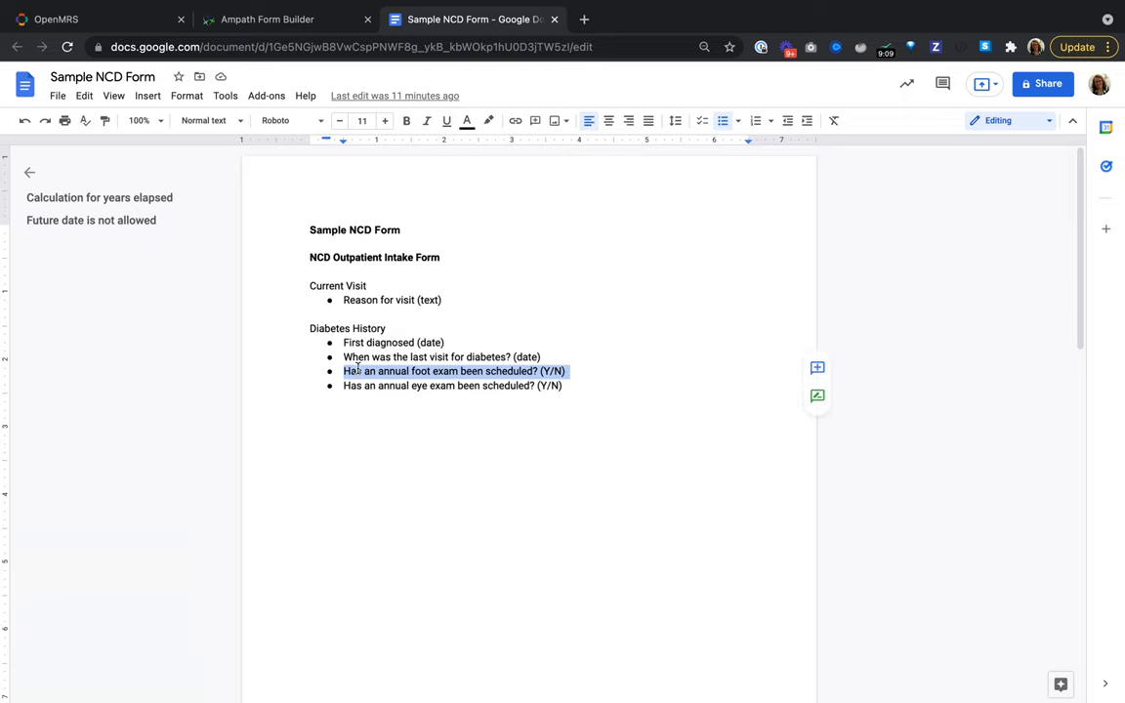
pyautogui.click(326, 19)
# Create a Diabetes History question labelled 'Has an annual foot exam been scheduled?'
pyautogui.click(26, 83)
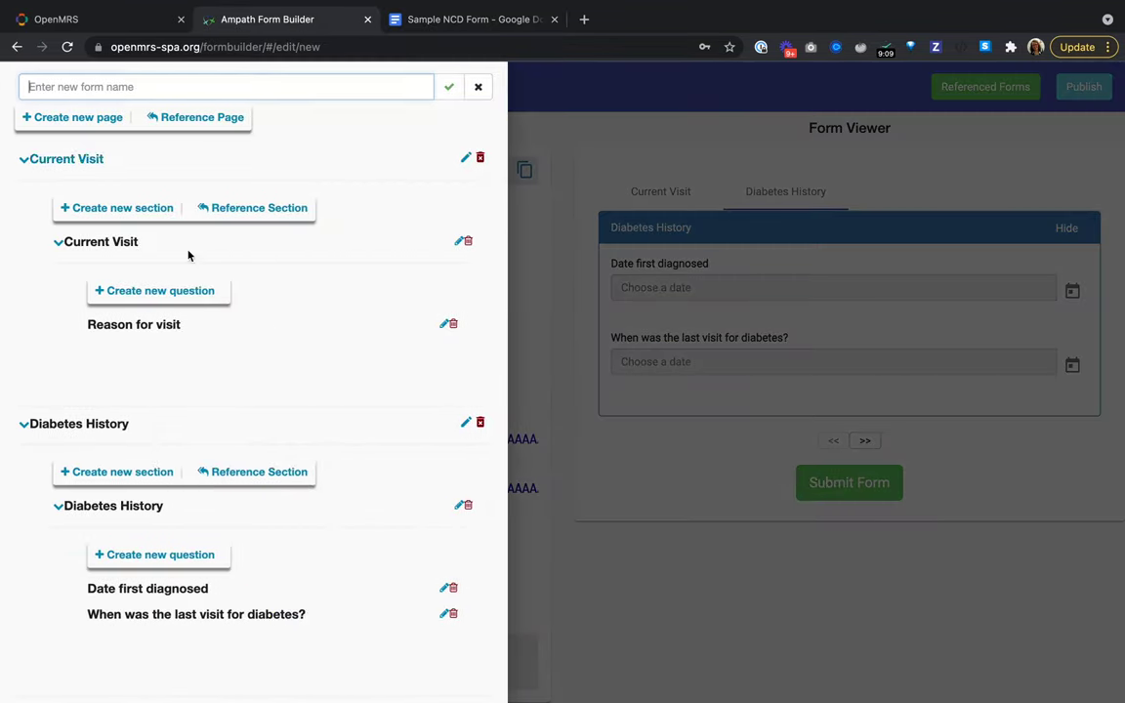
pyautogui.scroll(-1, 192, 563)
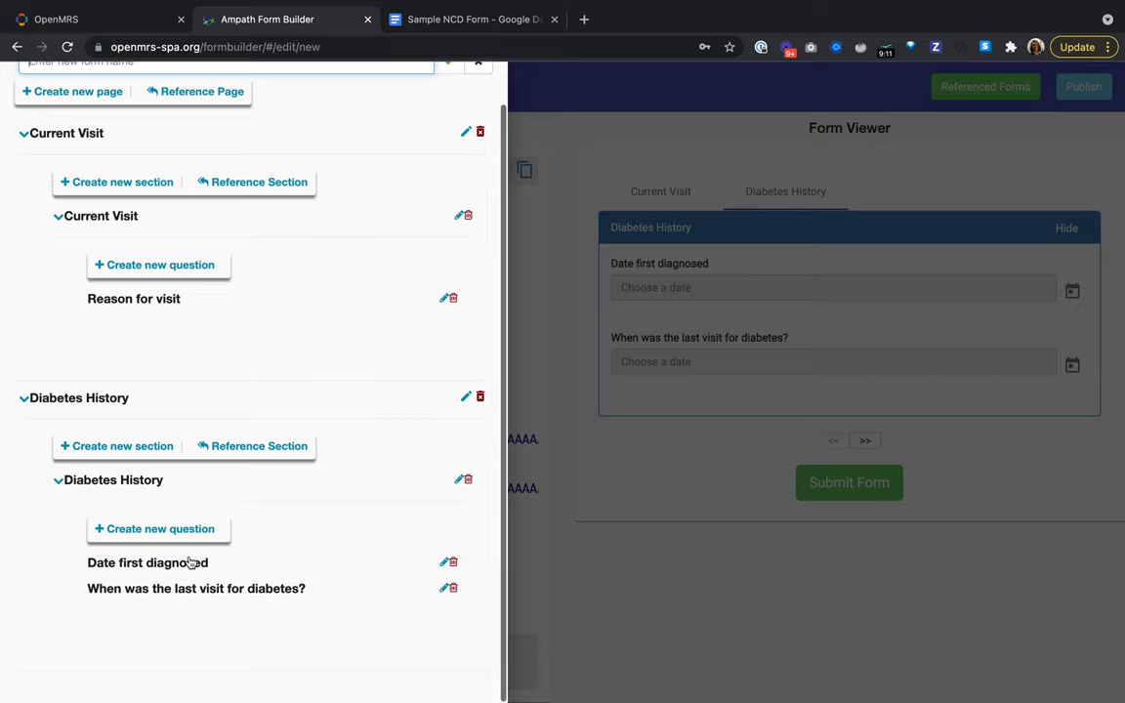
pyautogui.click(156, 528)
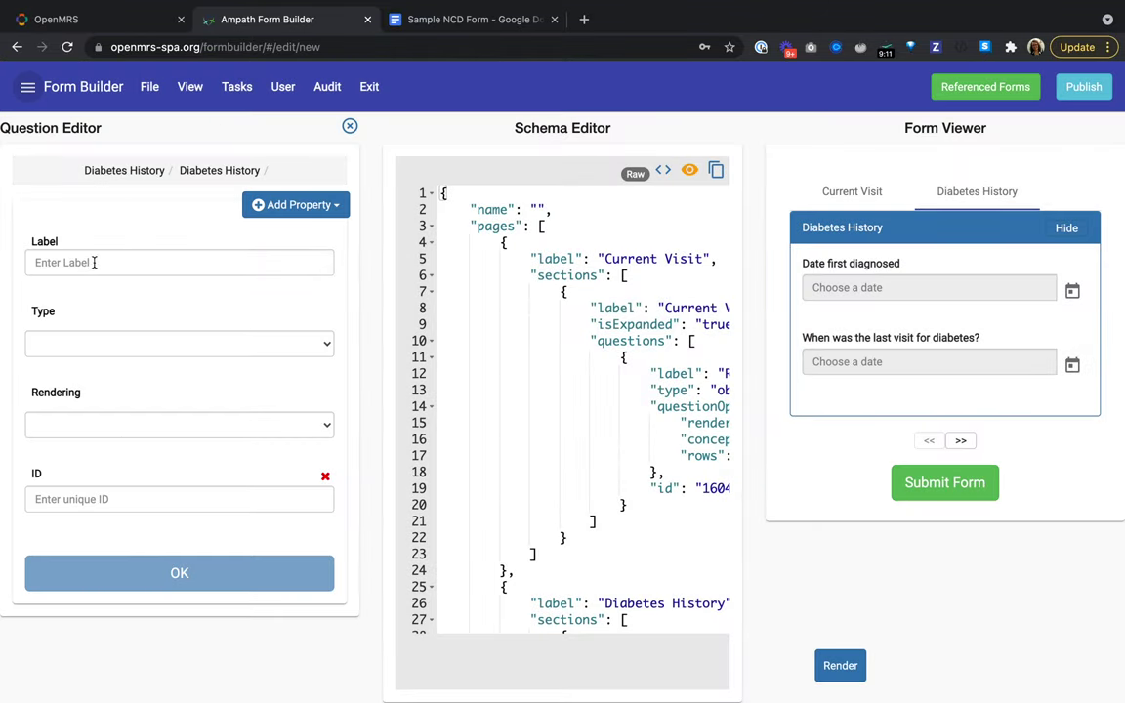
pyautogui.click(95, 262)
pyautogui.hotkey('ctrl', 'v')
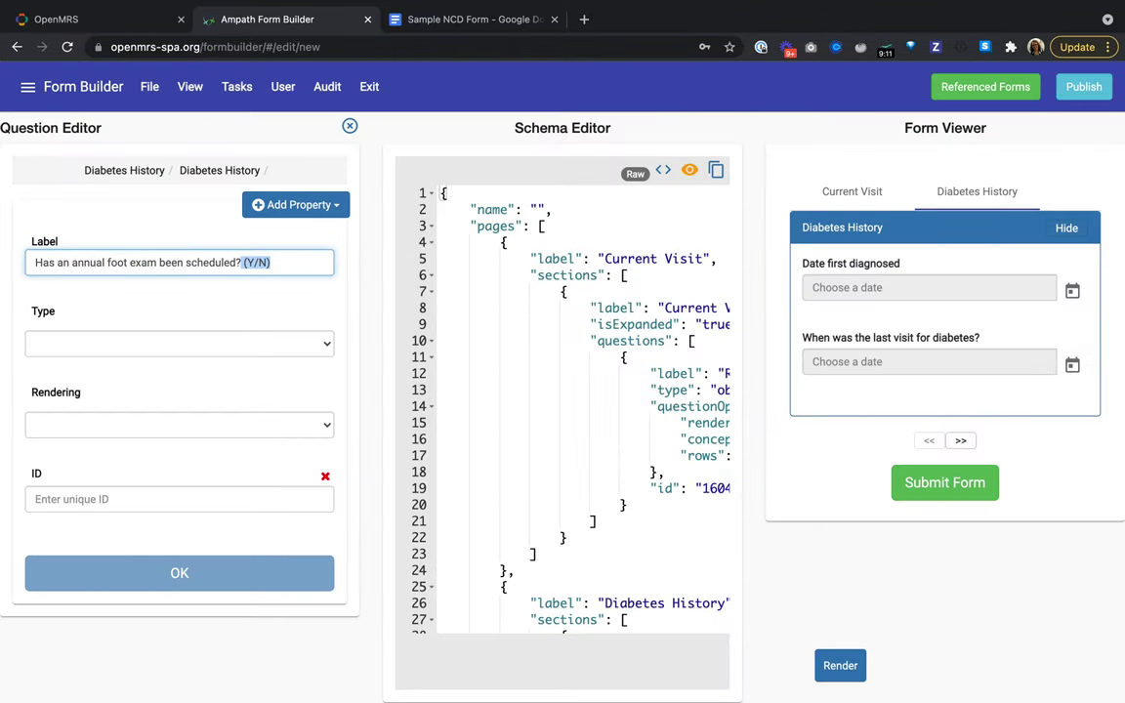
pyautogui.press('BackSpace')
# Set the question type to obs with radio button rendering
pyautogui.click(118, 344)
pyautogui.click(126, 353)
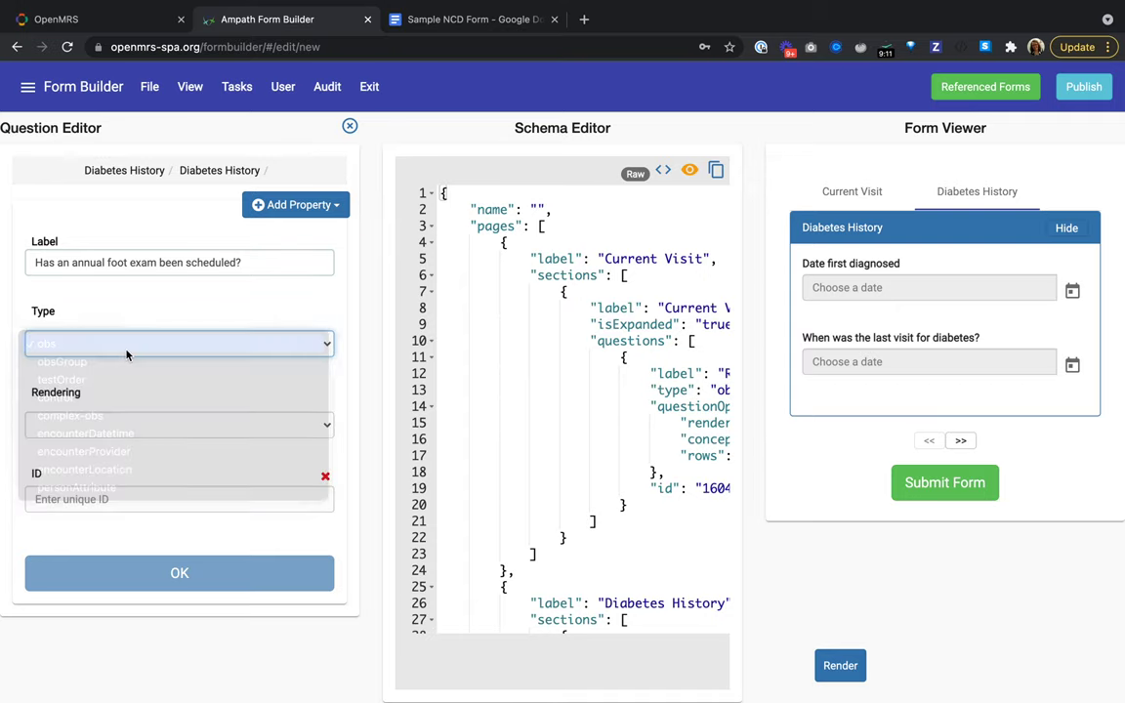
pyautogui.click(158, 424)
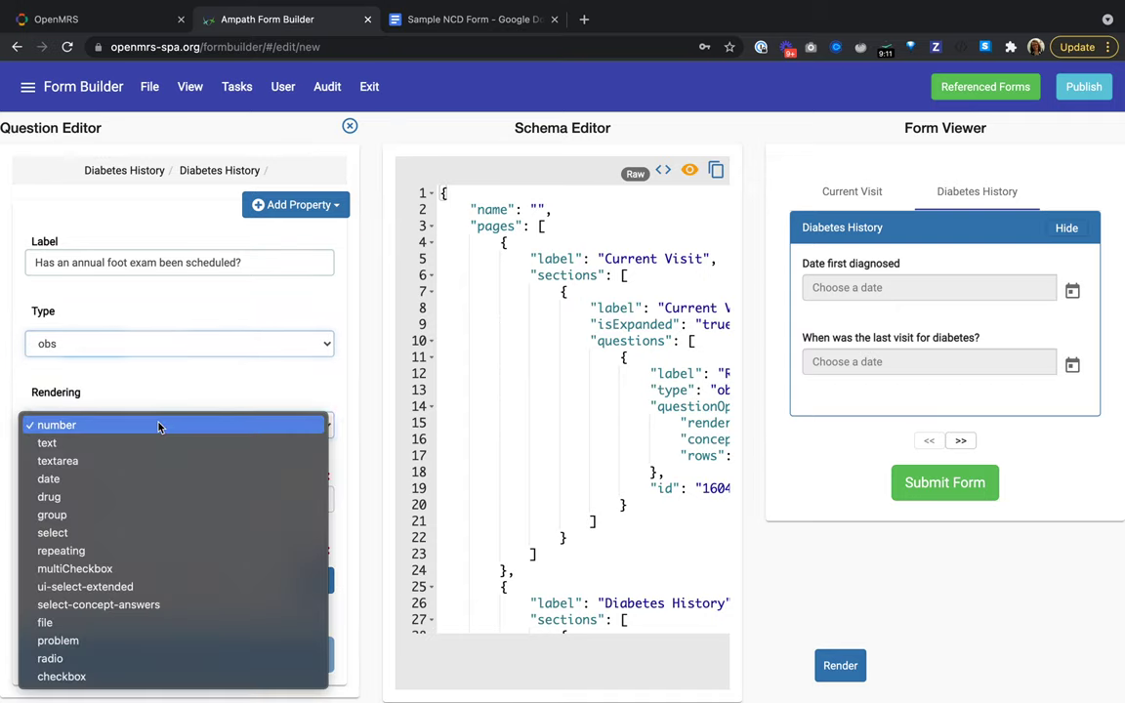
pyautogui.click(87, 660)
pyautogui.click(135, 466)
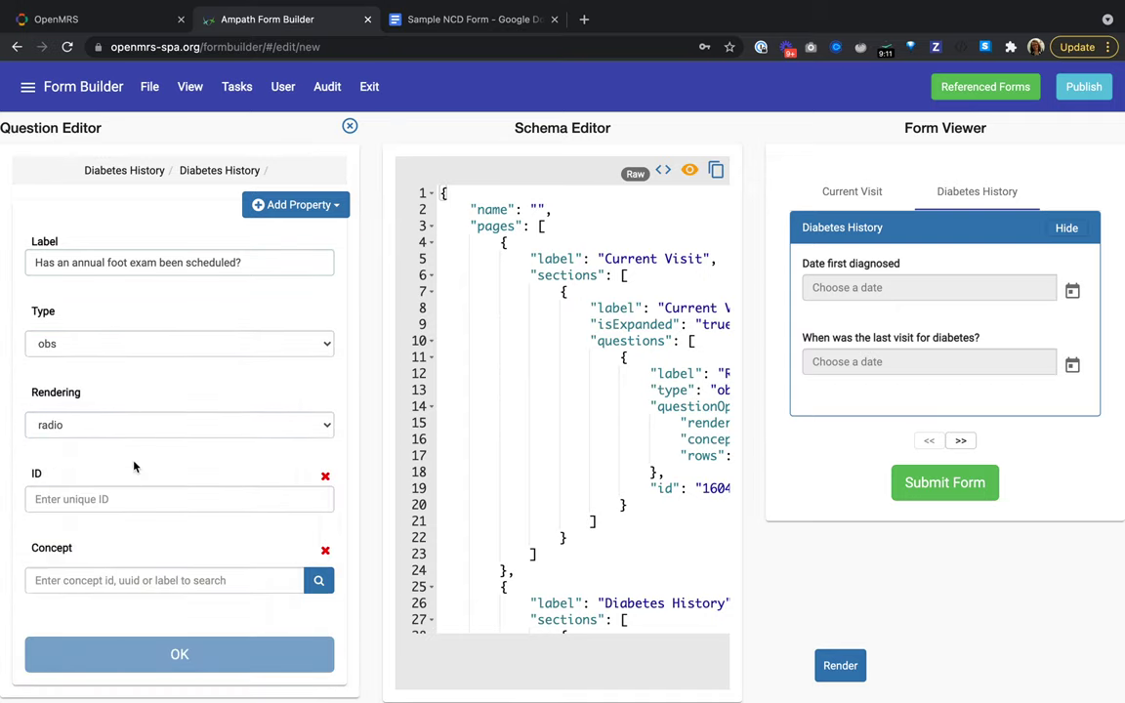
# Search concepts and confirm Annual foot exam scheduled as the question's concept
pyautogui.click(217, 581)
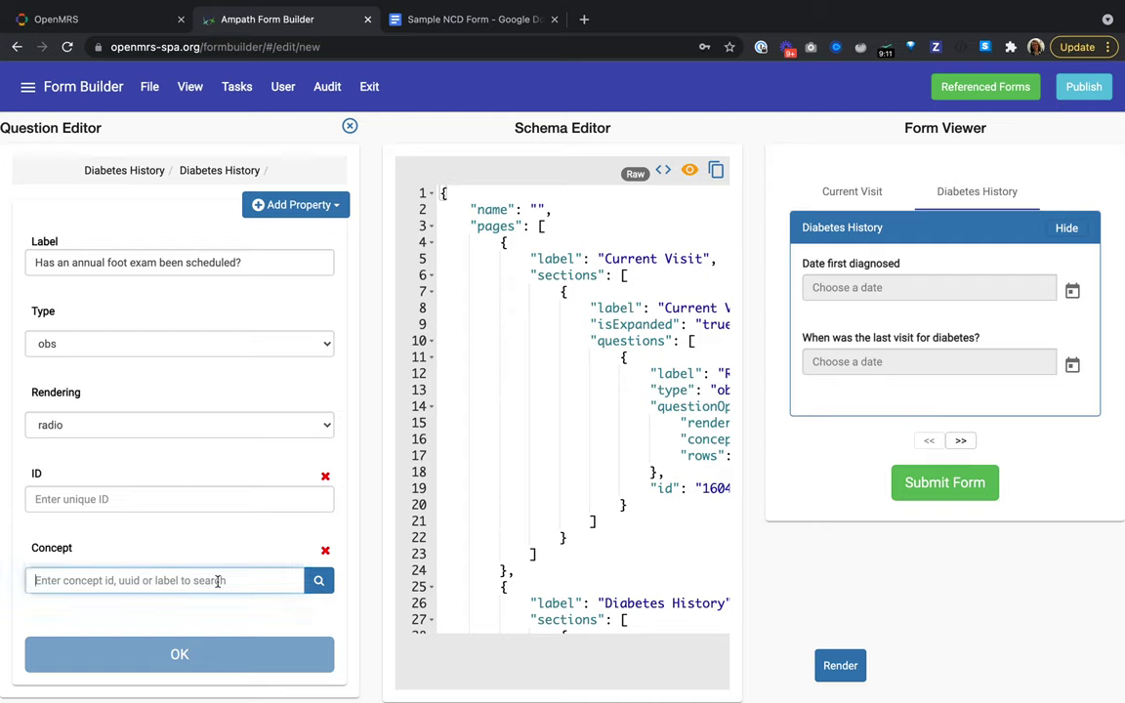
pyautogui.write('annual foot exam')
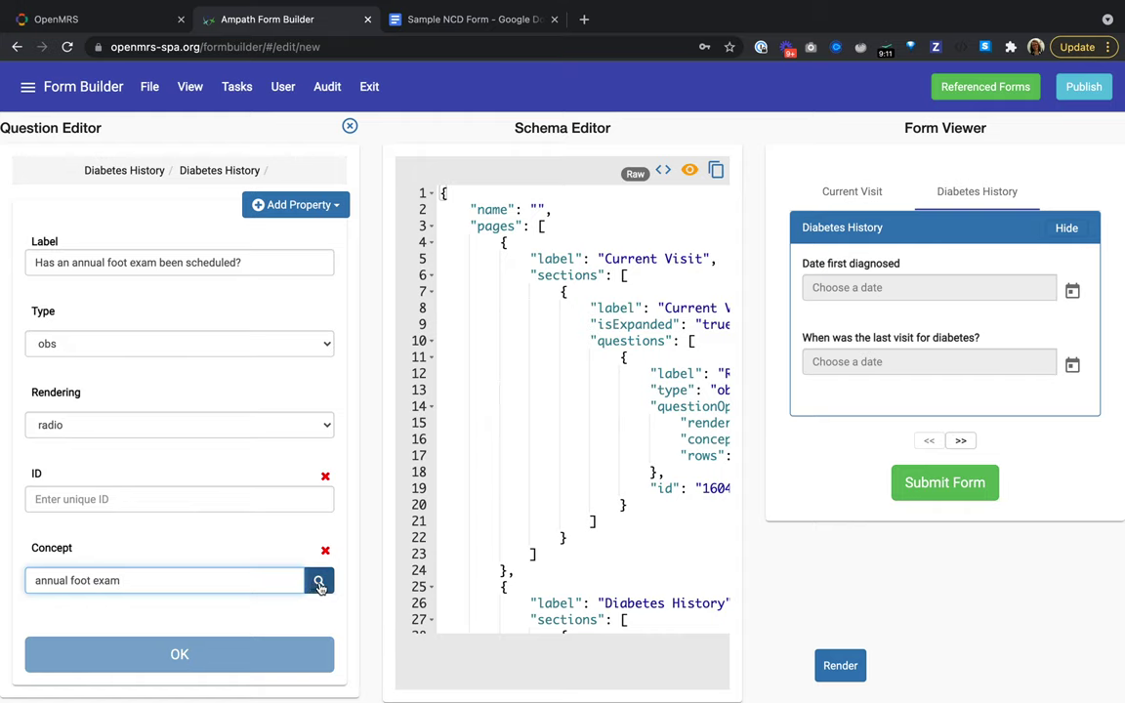
pyautogui.click(318, 581)
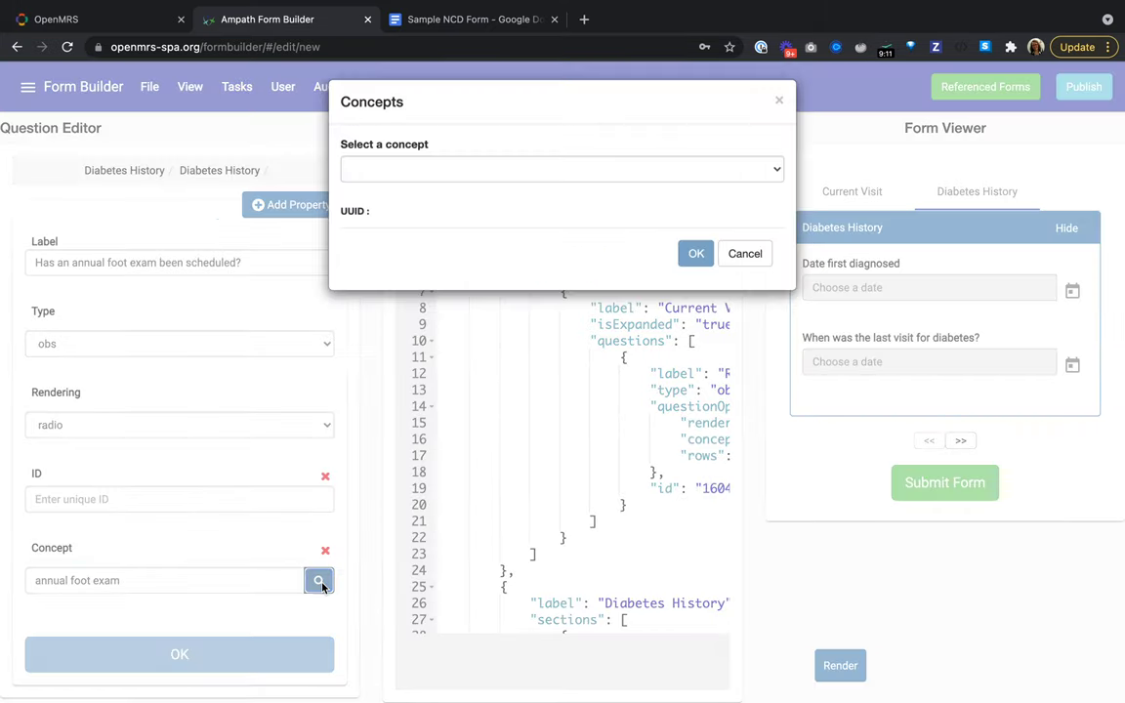
pyautogui.click(547, 175)
pyautogui.click(466, 175)
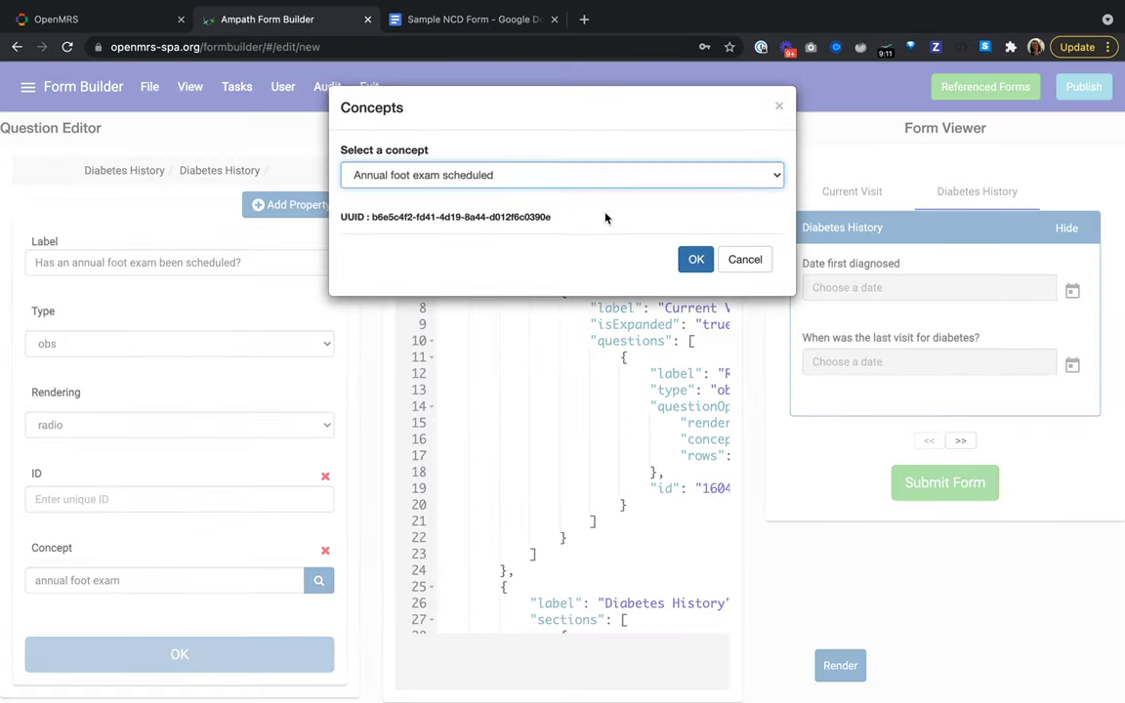
pyautogui.click(486, 218)
pyautogui.tripleClick(486, 218)
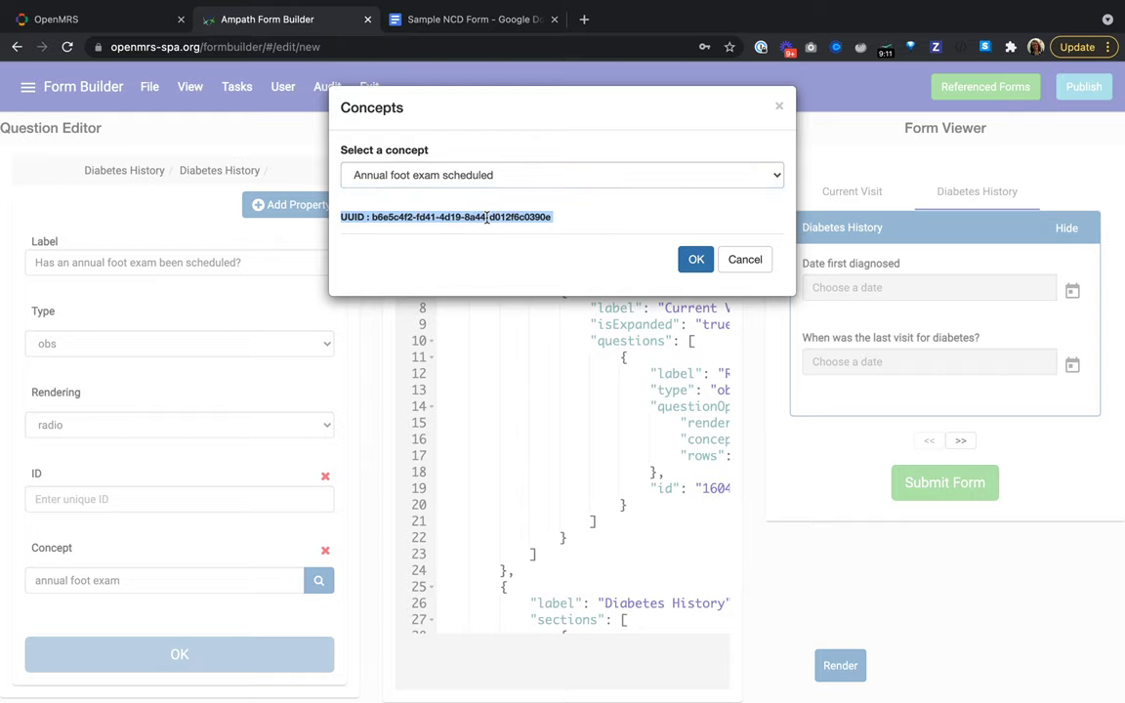
pyautogui.moveTo(544, 219); pyautogui.dragTo(357, 220)
pyautogui.click(374, 221)
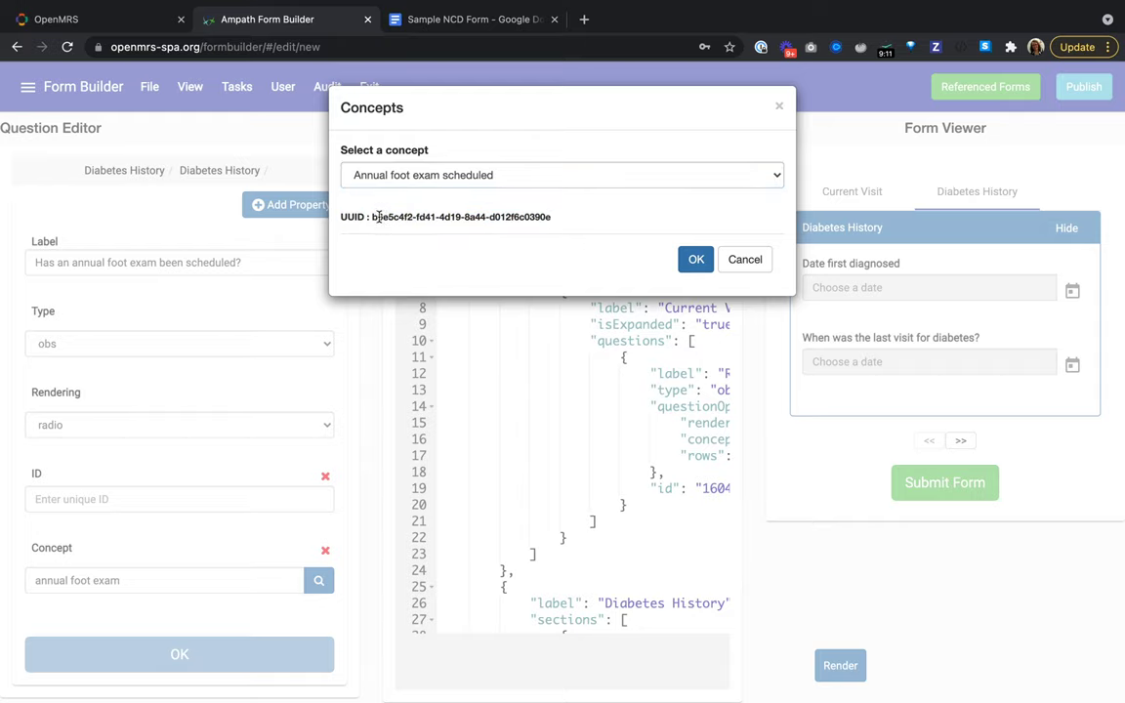
pyautogui.click(687, 256)
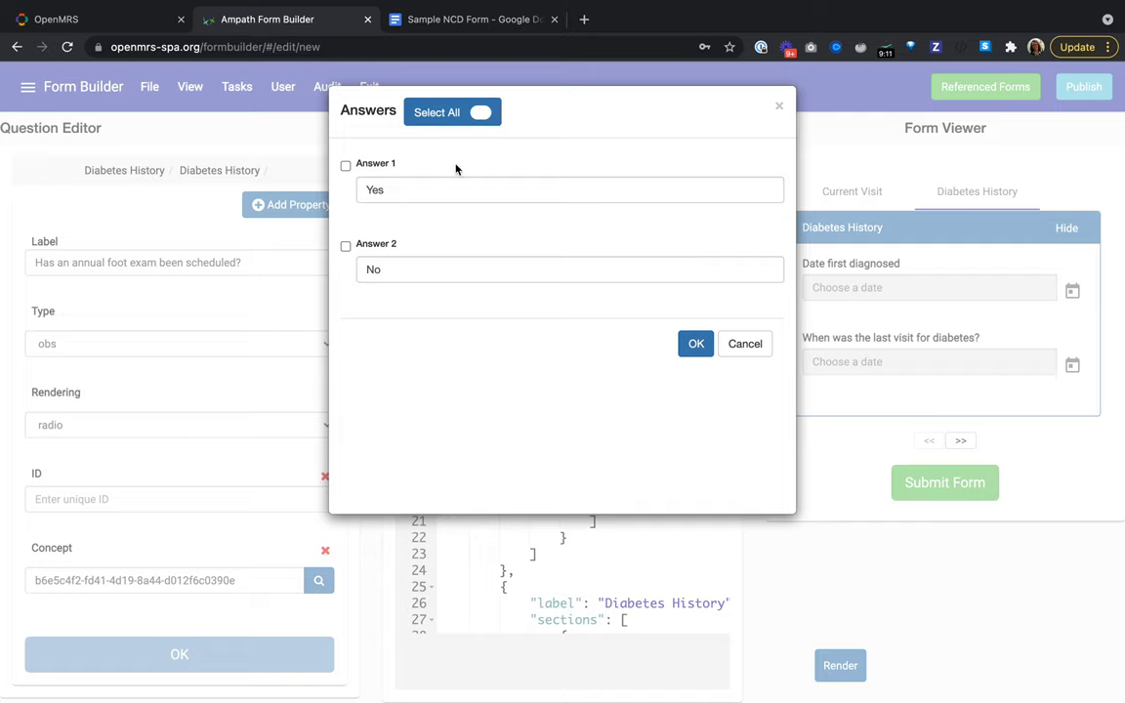
# Include both Yes and No as the foot exam question's answers
pyautogui.doubleClick(387, 191)
pyautogui.doubleClick(441, 268)
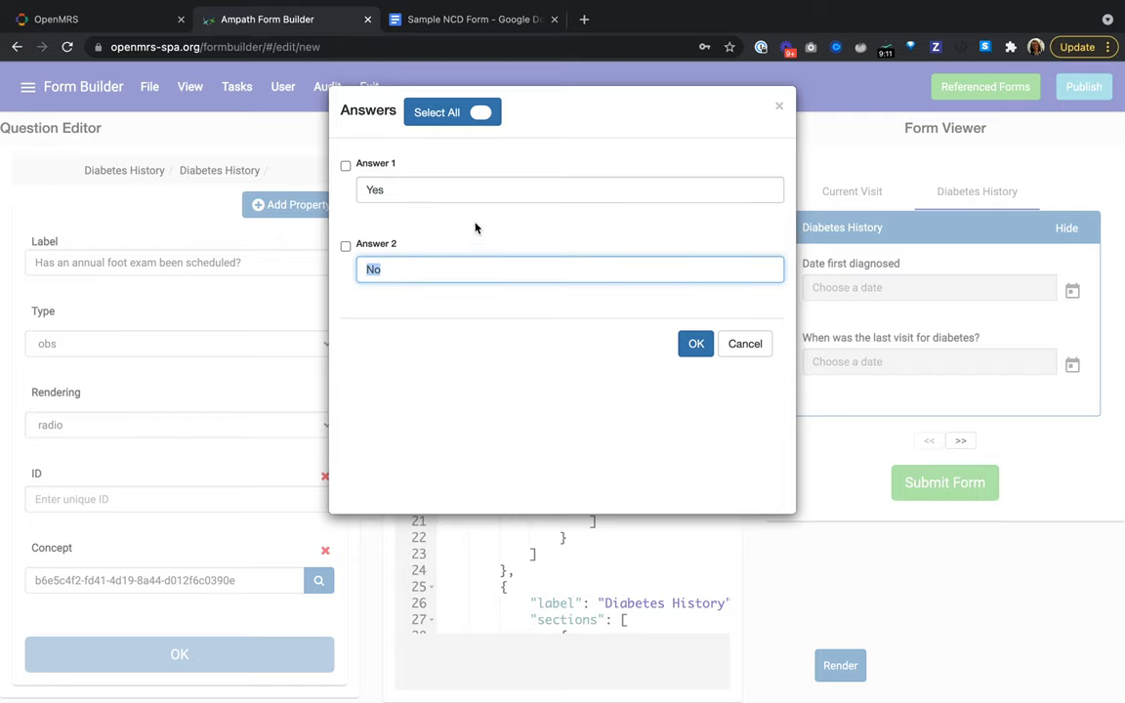
pyautogui.click(346, 165)
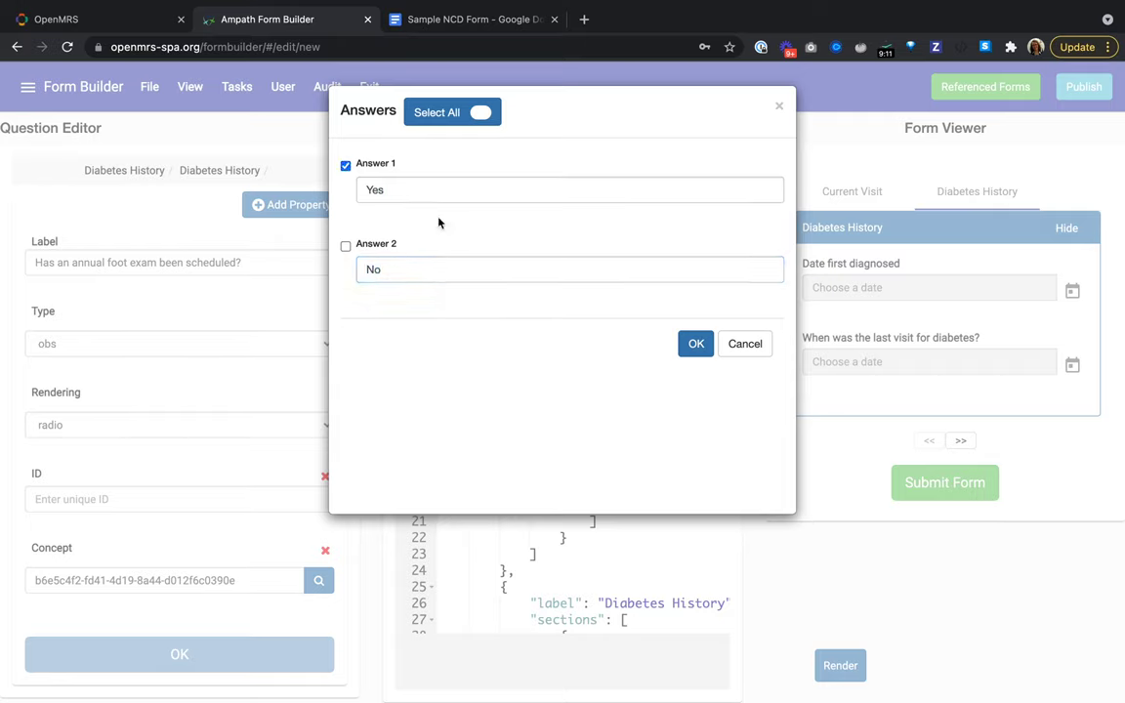
pyautogui.click(346, 165)
pyautogui.click(480, 112)
pyautogui.click(695, 344)
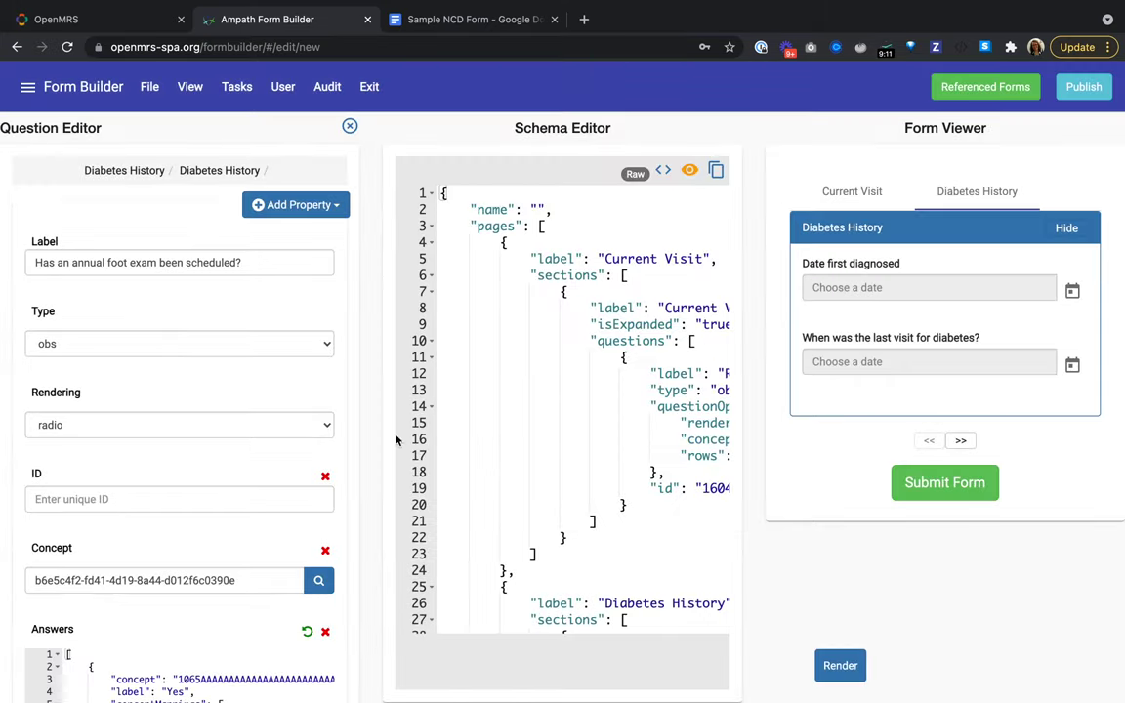
# Use the concept UUID as the question ID and save the question to the form
pyautogui.tripleClick(144, 582)
pyautogui.hotkey('ctrl', 'c')
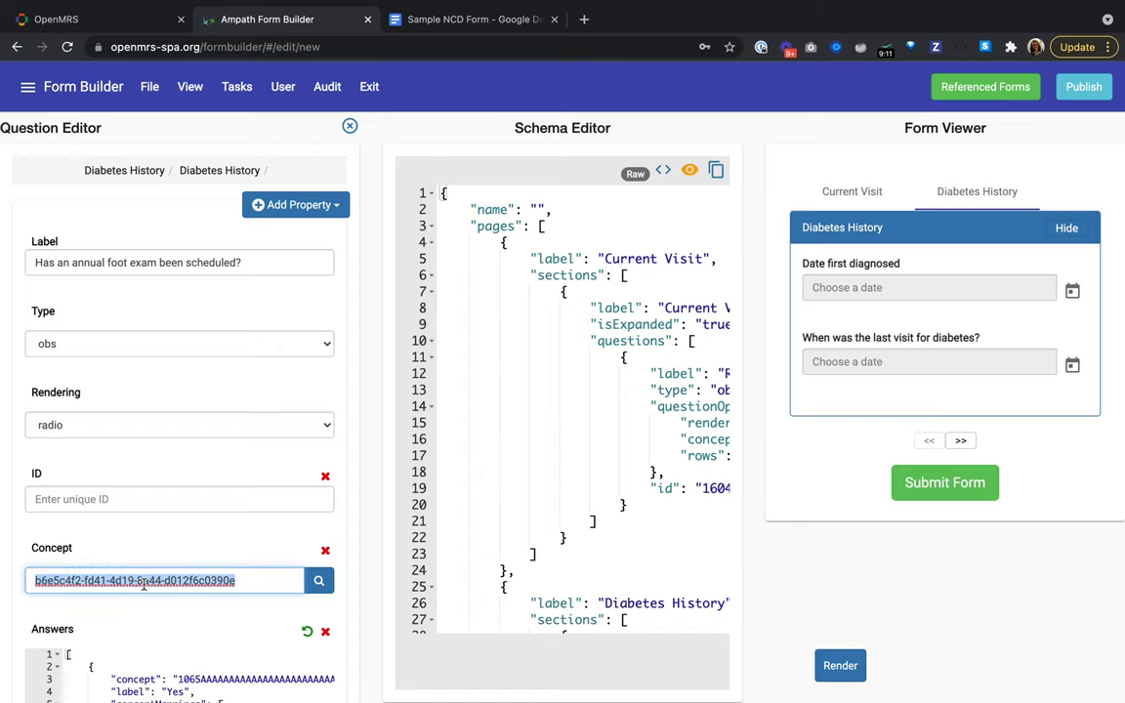
pyautogui.click(98, 495)
pyautogui.hotkey('ctrl', 'v')
pyautogui.scroll(-2, 98, 495)
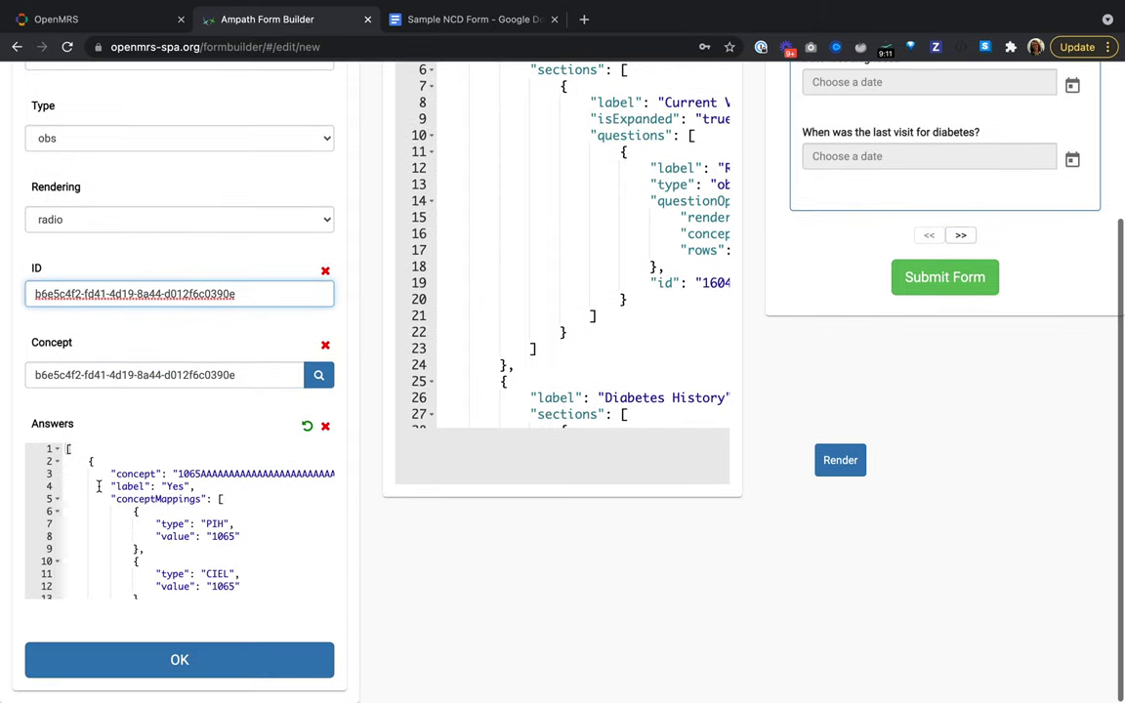
pyautogui.click(179, 660)
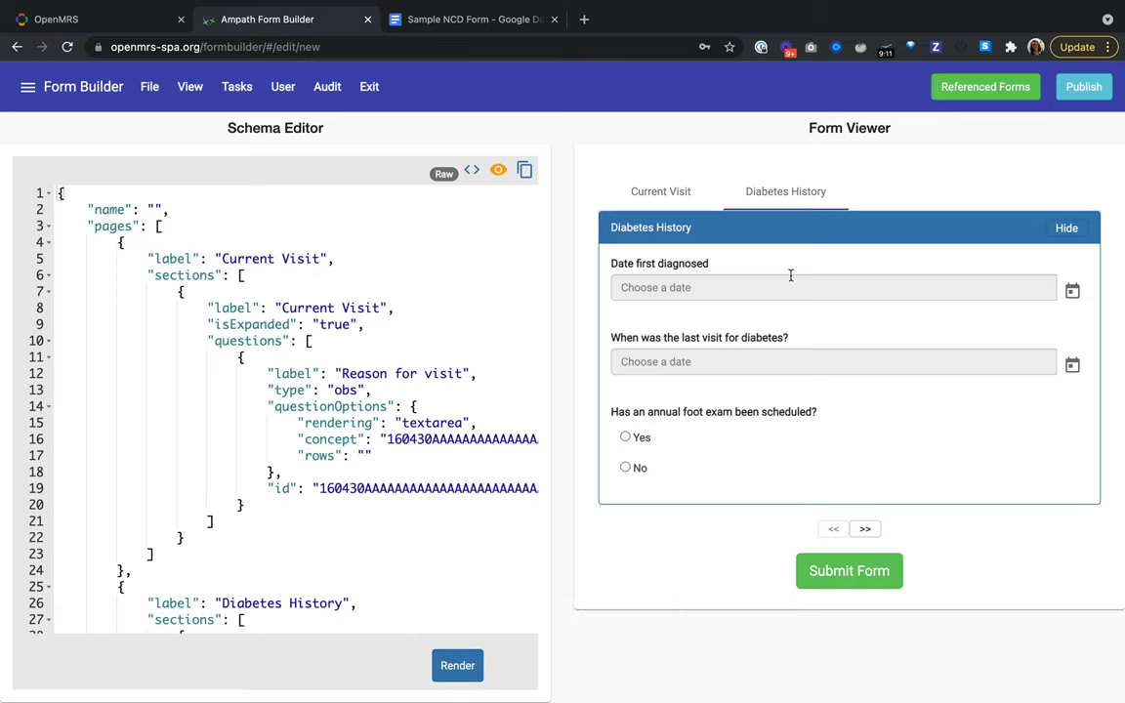
# Copy the annual eye exam question line from the Sample NCD Form document
pyautogui.click(469, 19)
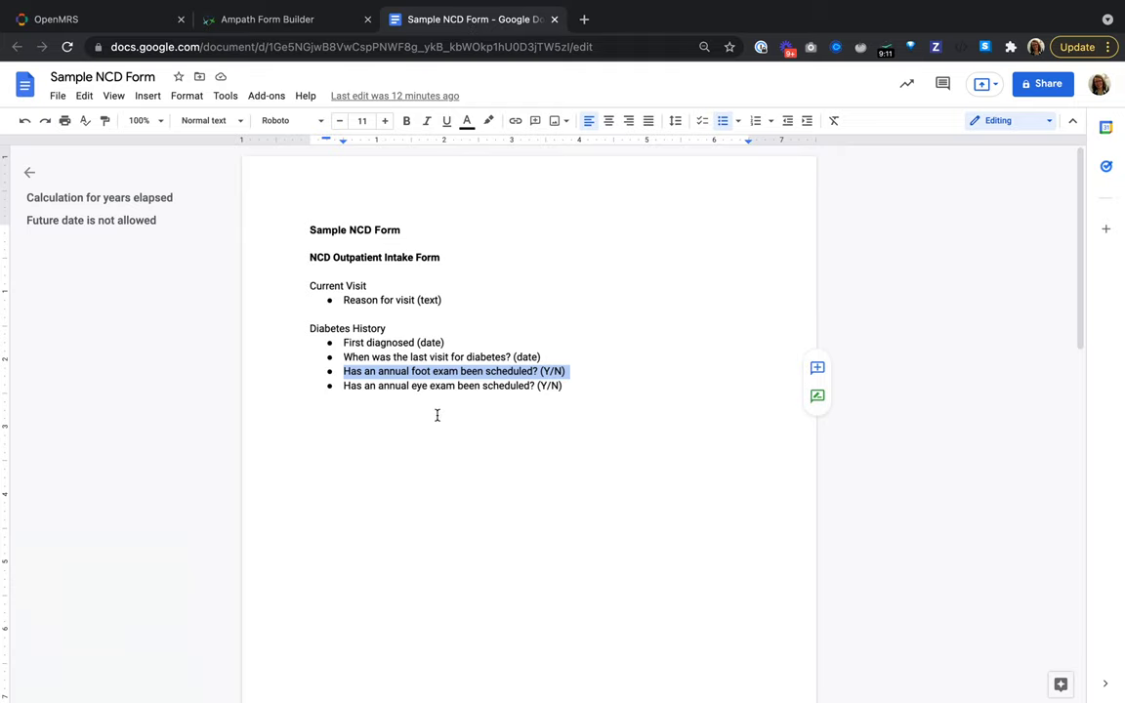
pyautogui.tripleClick(435, 386)
pyautogui.press('super+c')
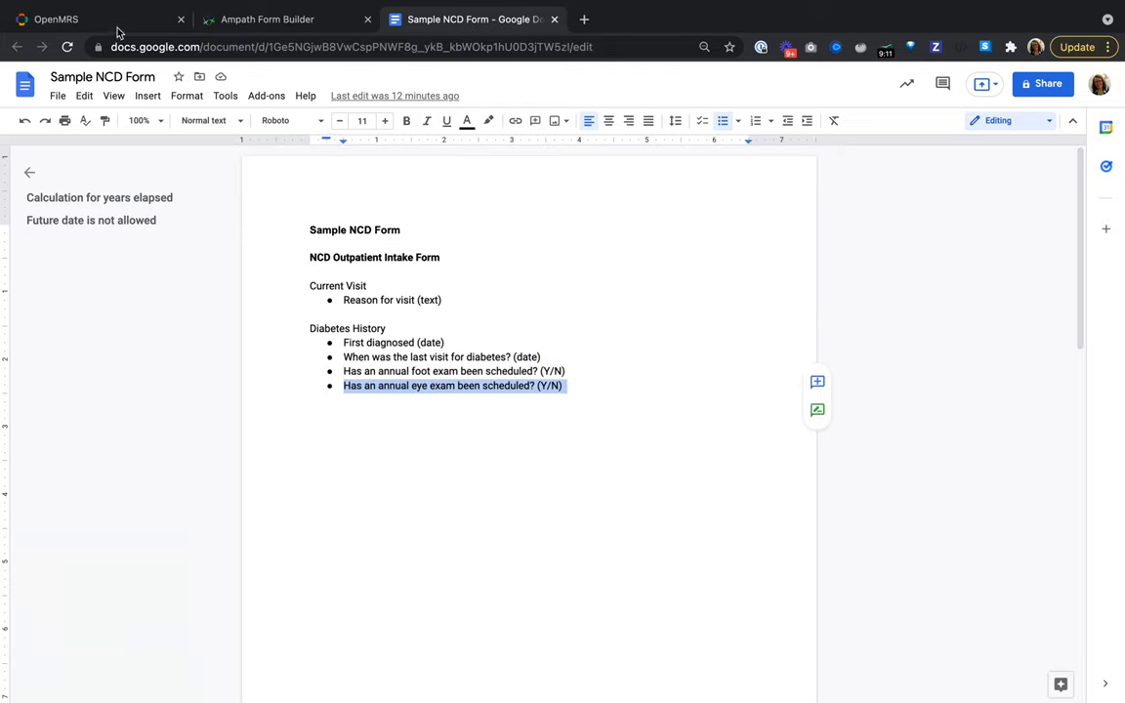
pyautogui.click(286, 28)
# Create a Diabetes History question labelled 'Has an annual eye exam been scheduled?'
pyautogui.click(28, 86)
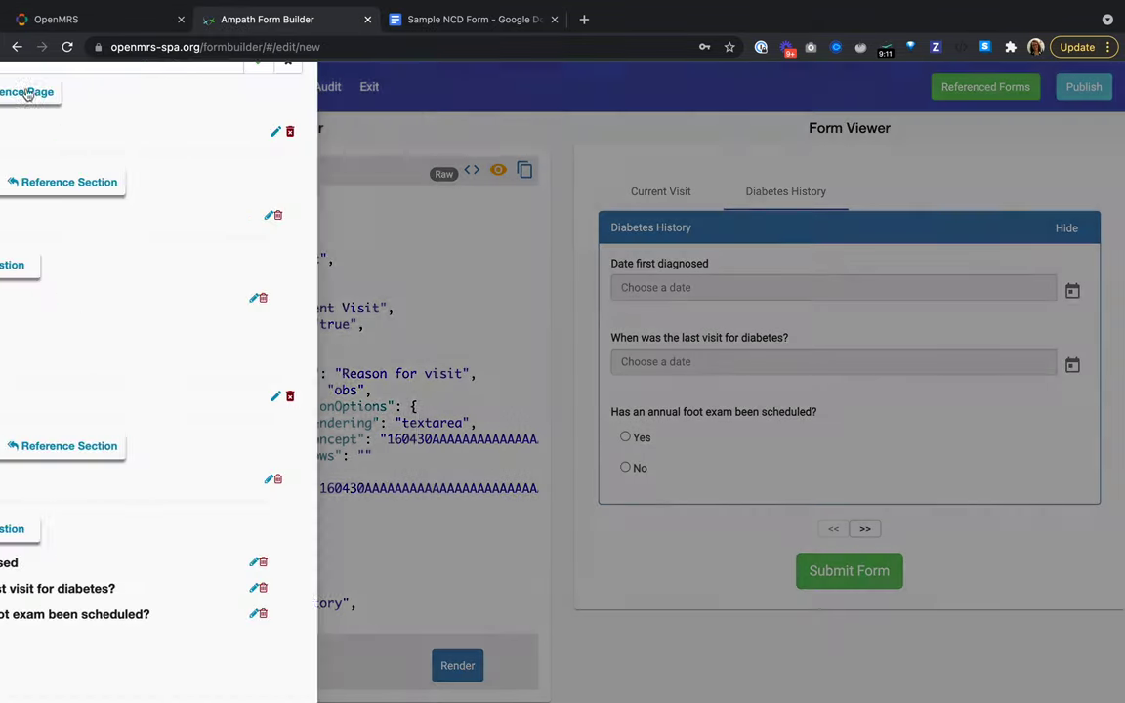
pyautogui.scroll(-1, 215, 498)
pyautogui.click(157, 502)
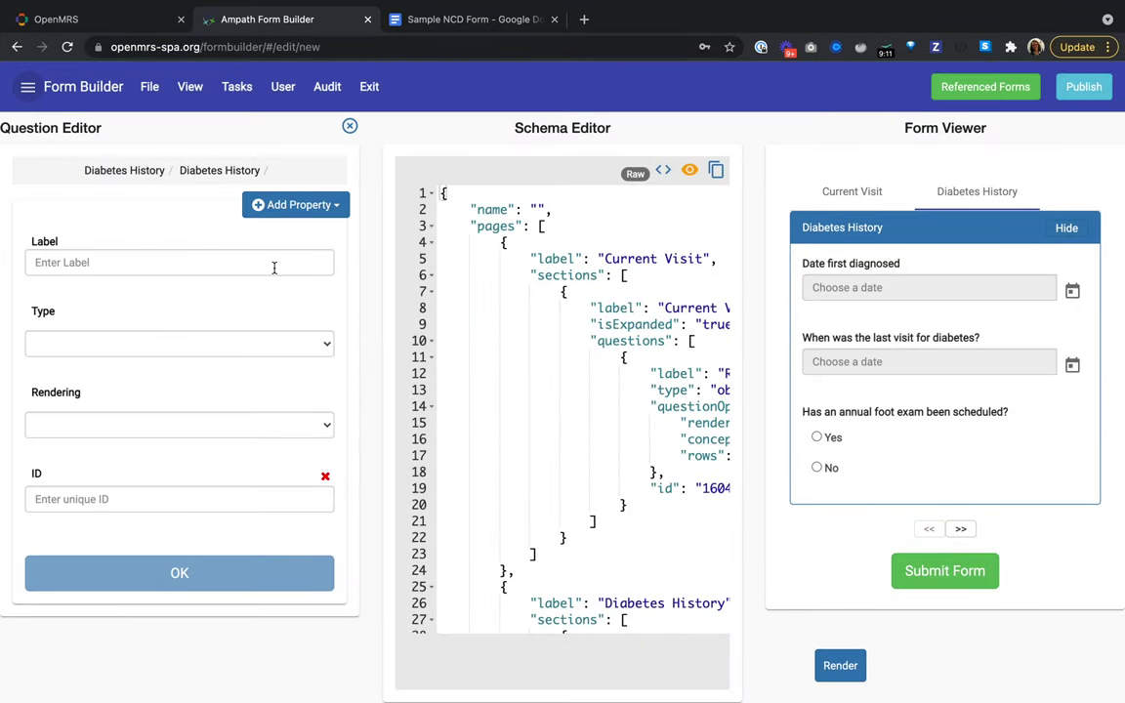
pyautogui.click(151, 259)
pyautogui.press('super+v')
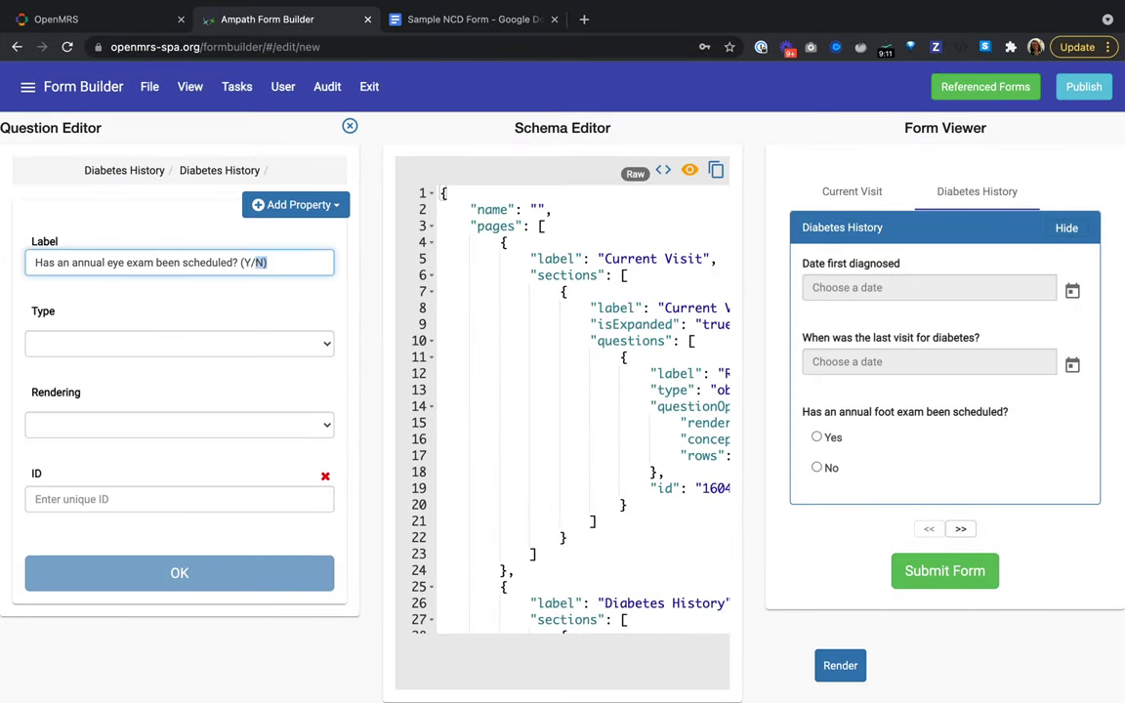
pyautogui.press('BackSpace')
# Make it an obs question rendered as radio buttons
pyautogui.click(147, 344)
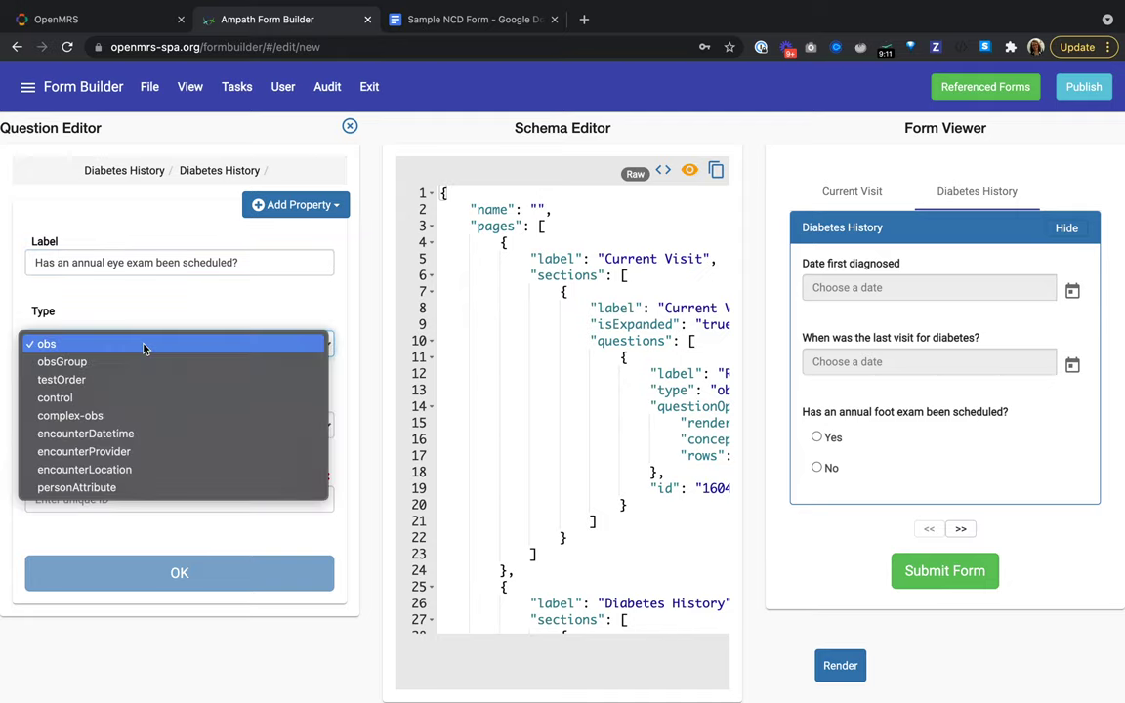
pyautogui.click(146, 348)
pyautogui.click(106, 425)
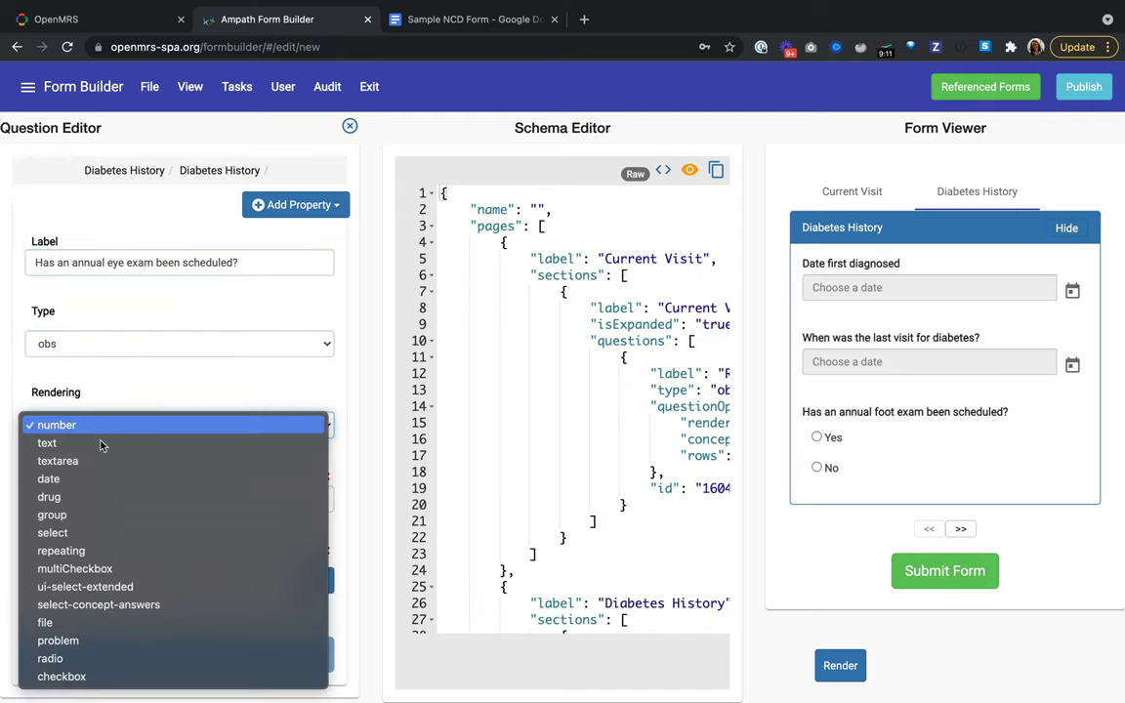
pyautogui.click(59, 659)
pyautogui.scroll(-1, 225, 485)
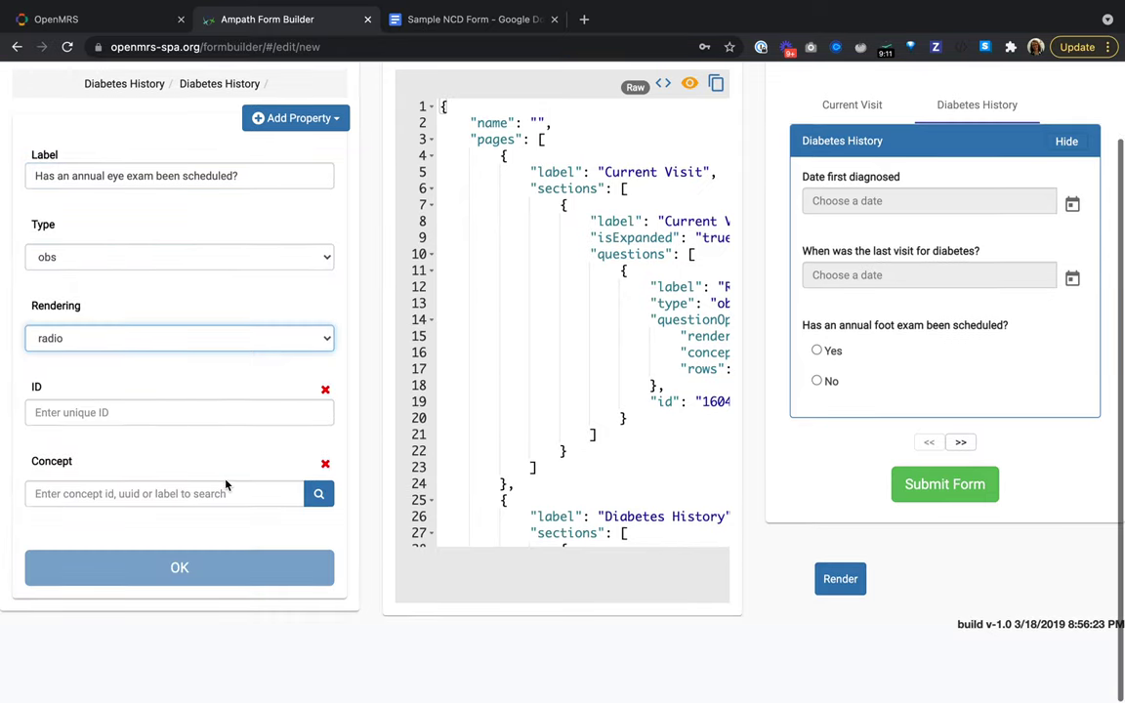
# Link the Annual eye exam scheduled concept, found by 'annual eye', with Yes and No answers
pyautogui.click(154, 496)
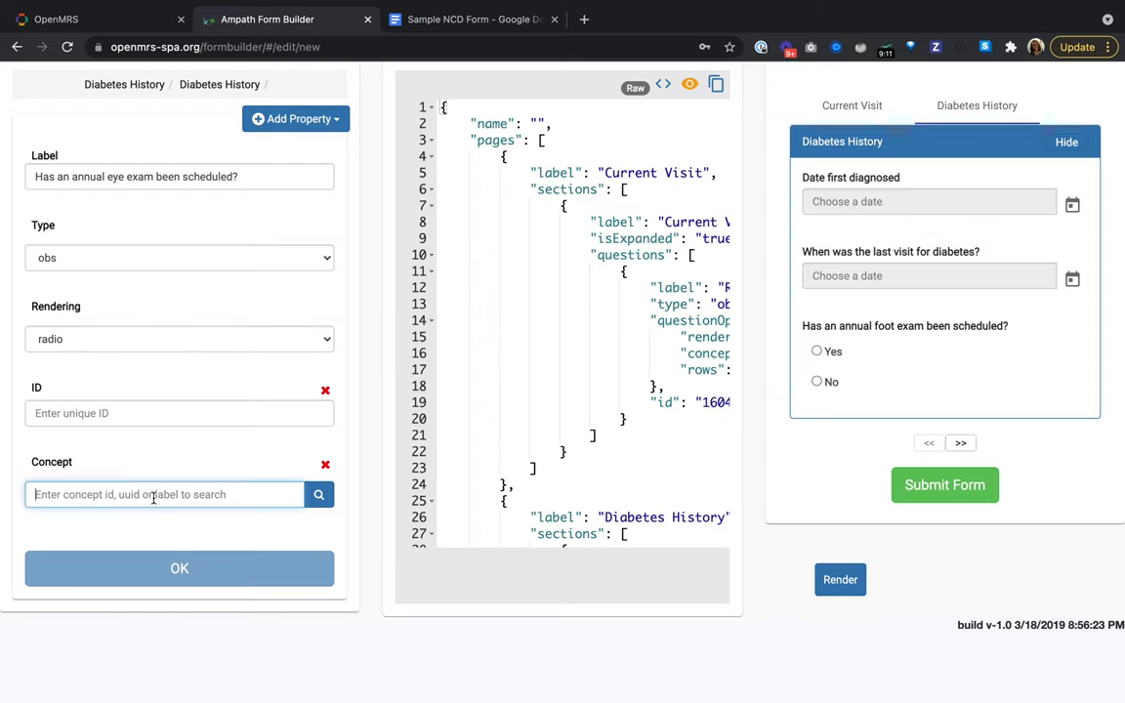
pyautogui.write('annual eye')
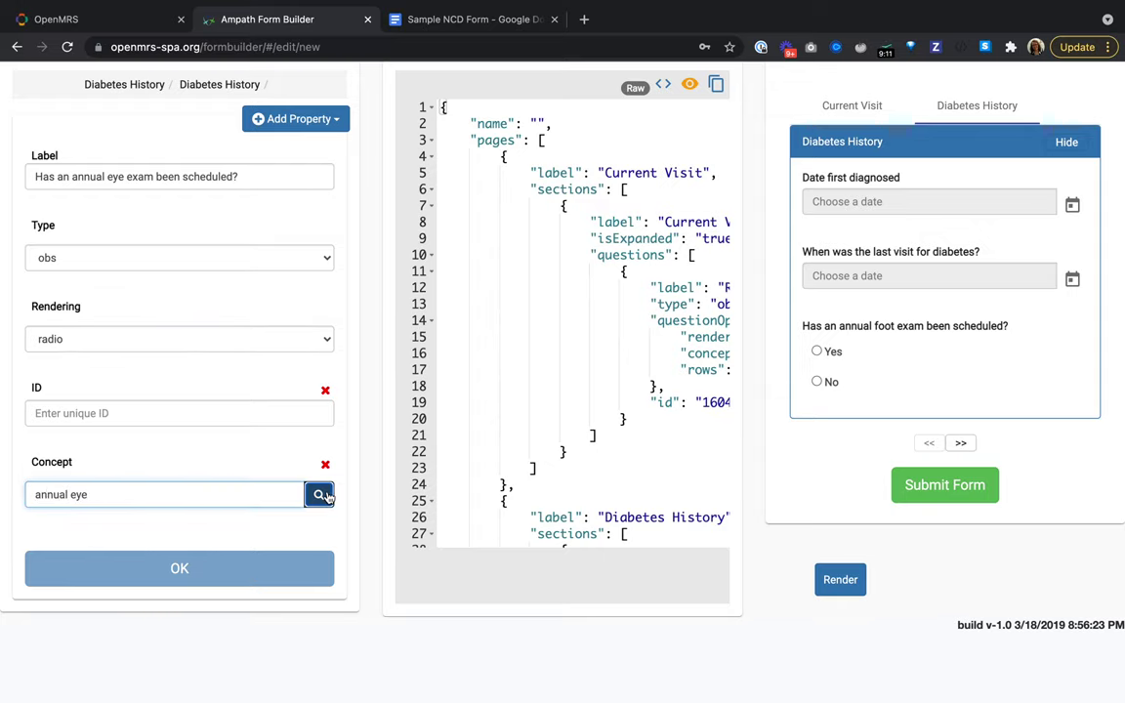
pyautogui.click(319, 494)
pyautogui.click(414, 177)
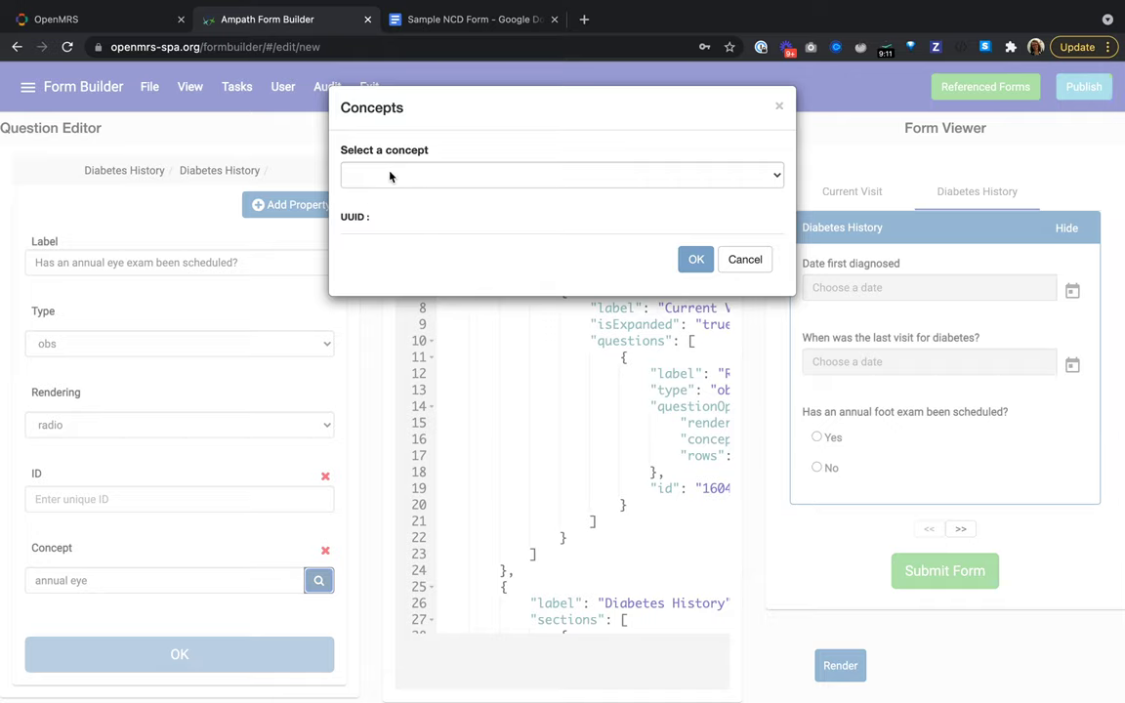
pyautogui.click(414, 175)
pyautogui.click(695, 259)
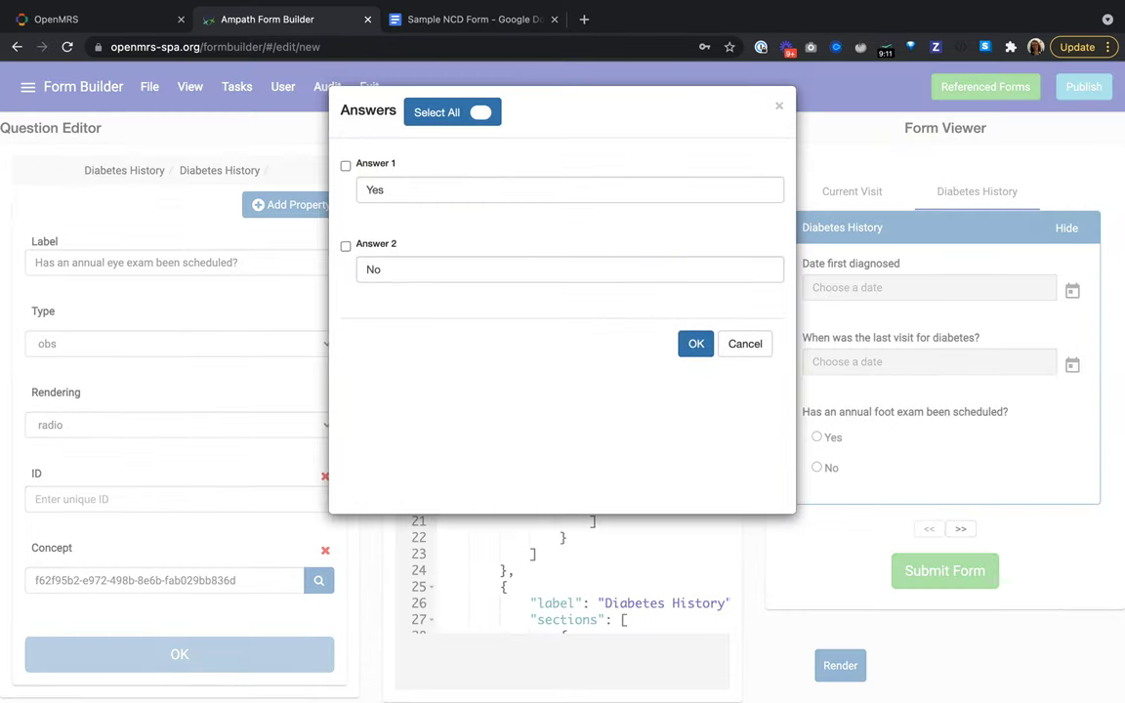
pyautogui.click(481, 113)
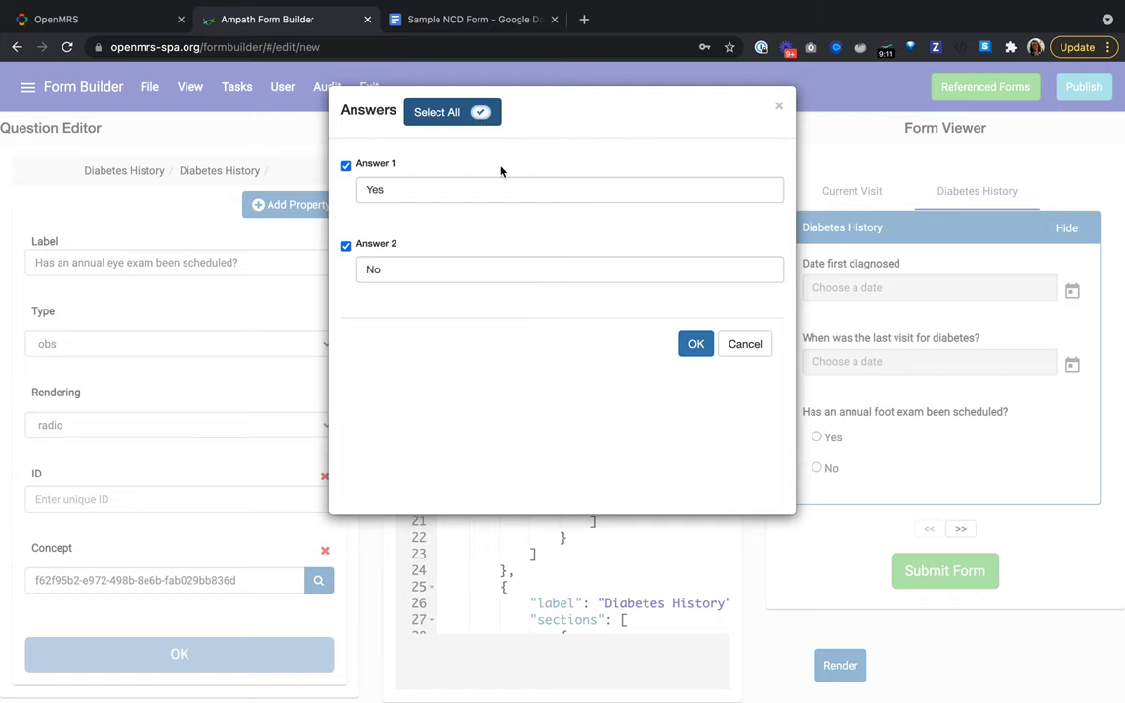
pyautogui.click(696, 343)
# Use the concept UUID as the question ID and save the question to the schema
pyautogui.tripleClick(133, 577)
pyautogui.hotkey('ctrl', 'c')
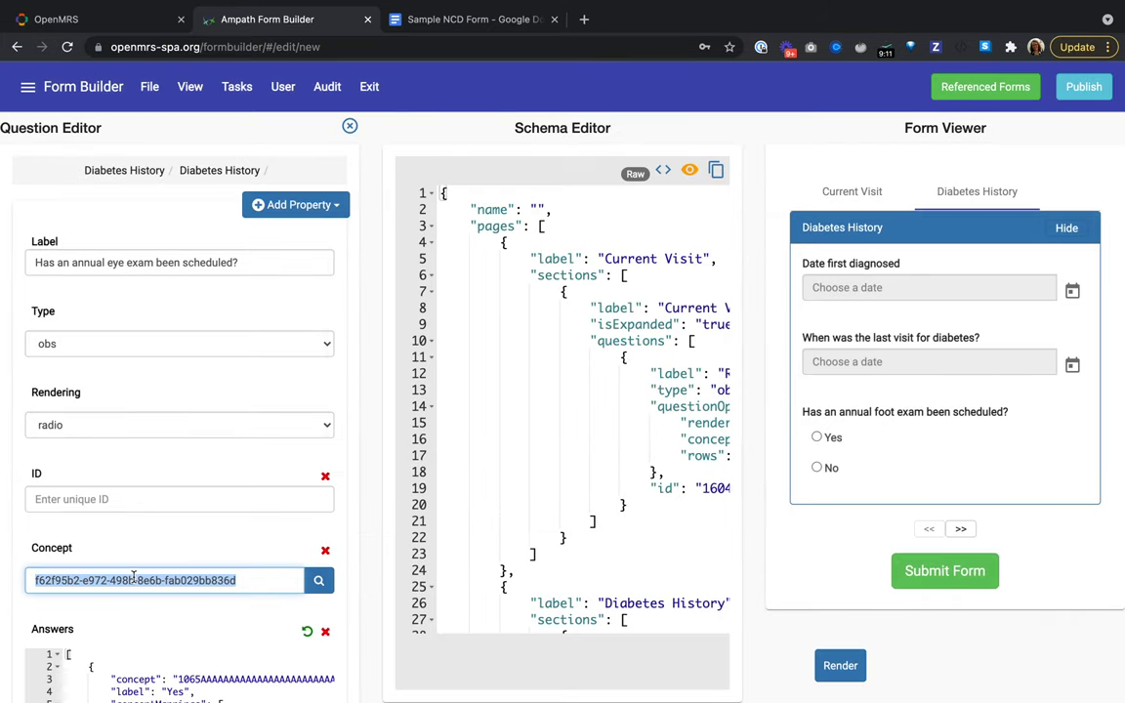
pyautogui.click(118, 495)
pyautogui.hotkey('ctrl', 'v')
pyautogui.scroll(-3, 127, 518)
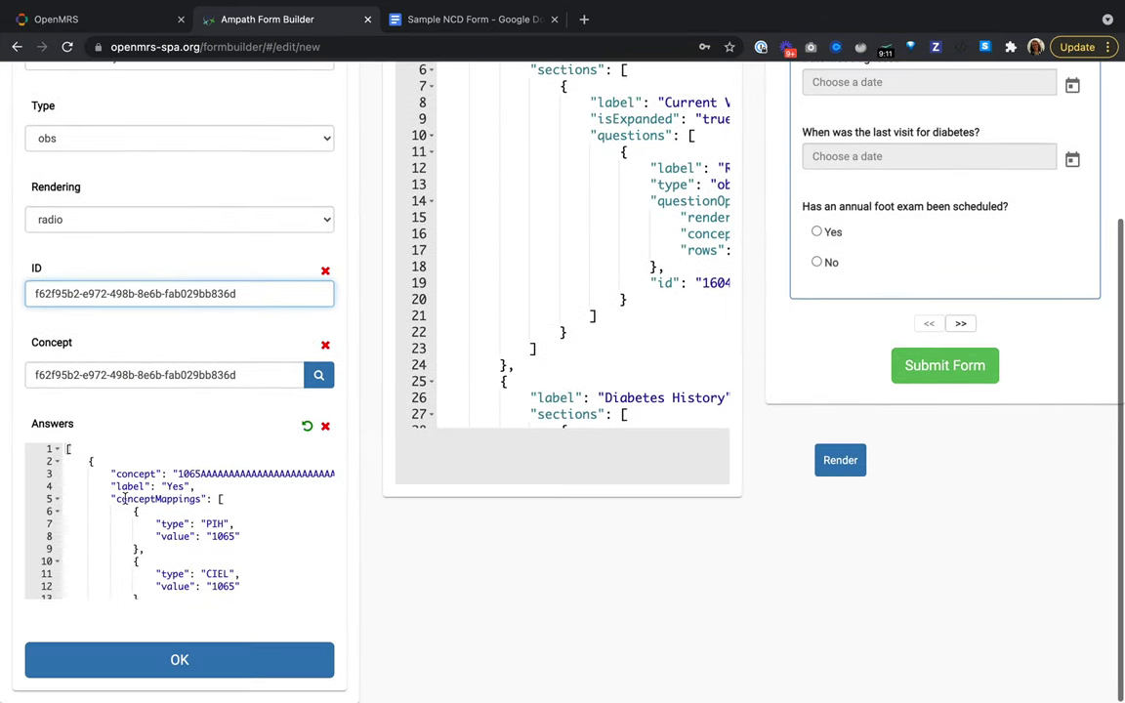
pyautogui.click(153, 660)
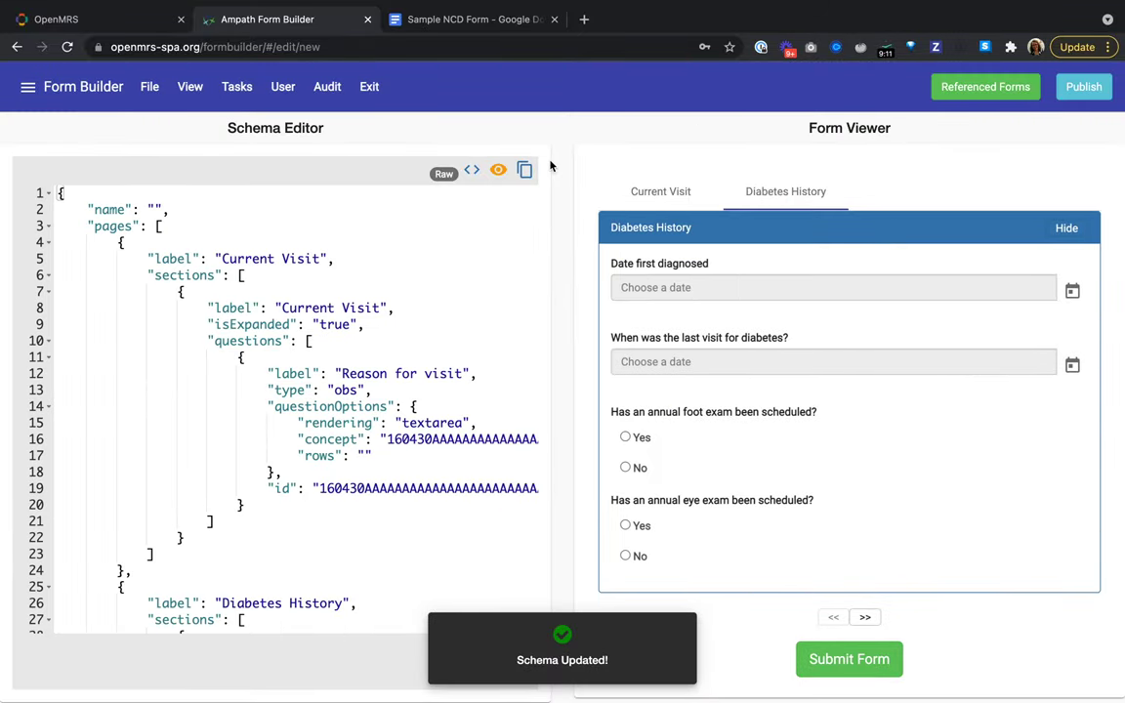
# Start Save to Server and name the form POC NCD Outpatient Intake Form, using the document's title
pyautogui.click(149, 86)
pyautogui.click(180, 142)
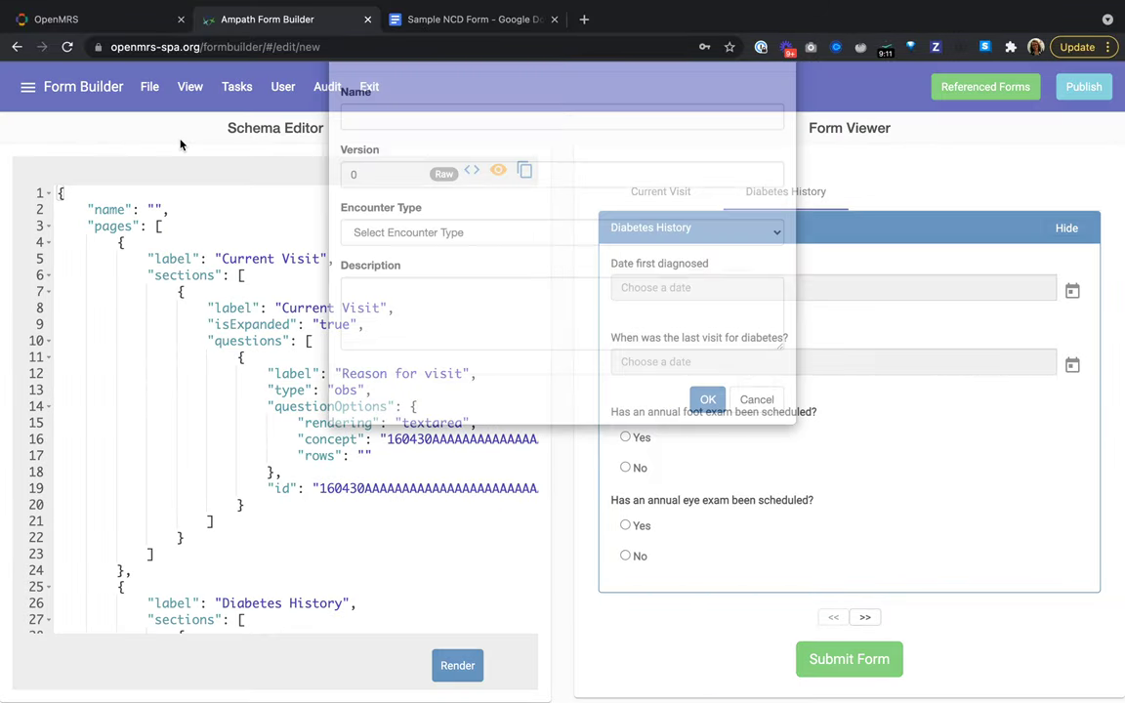
pyautogui.click(547, 166)
pyautogui.click(446, 20)
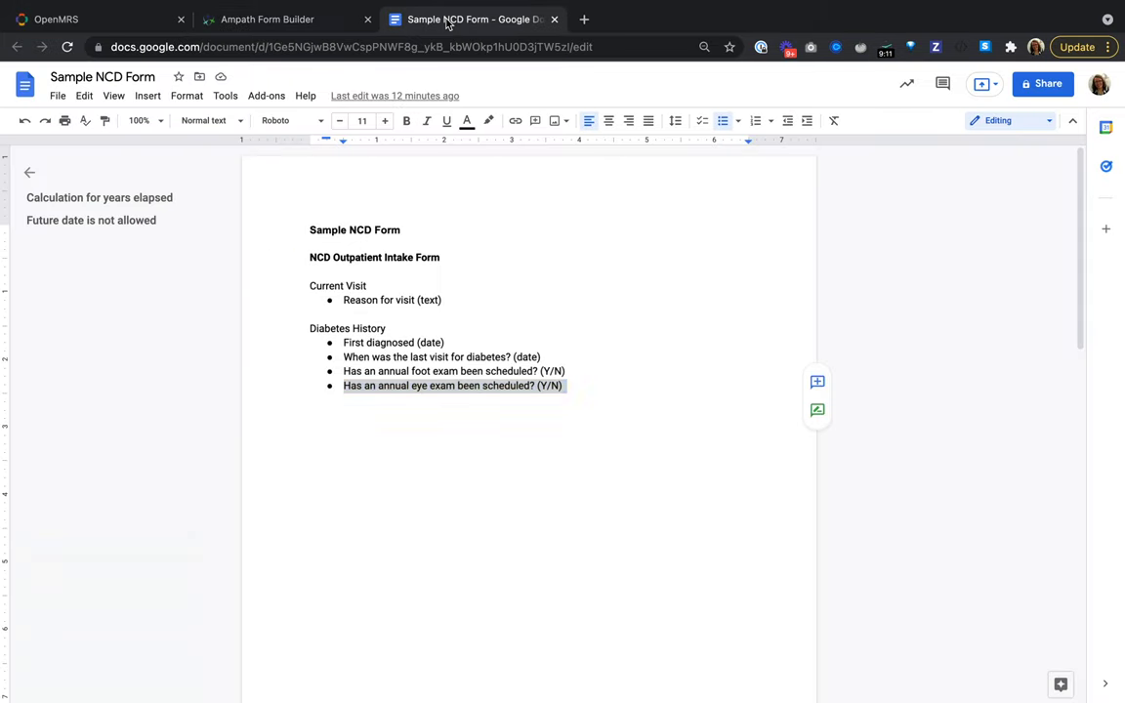
pyautogui.tripleClick(383, 259)
pyautogui.hotkey('ctrl', 'c')
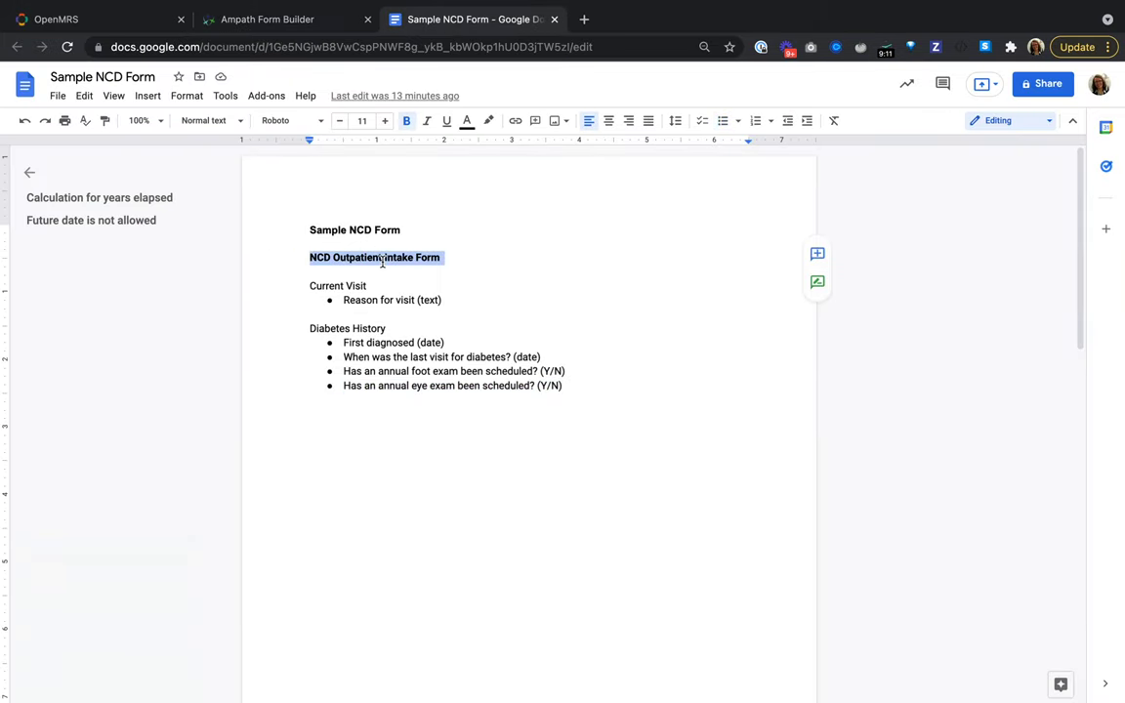
pyautogui.click(288, 19)
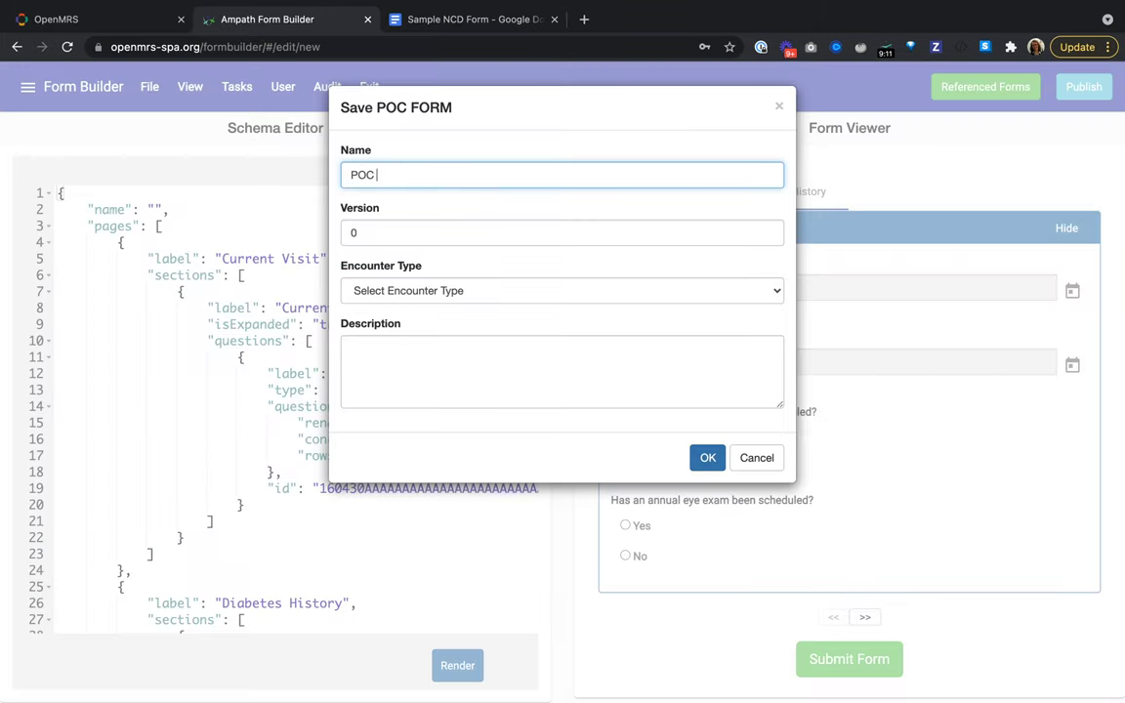
pyautogui.hotkey('ctrl', 'v')
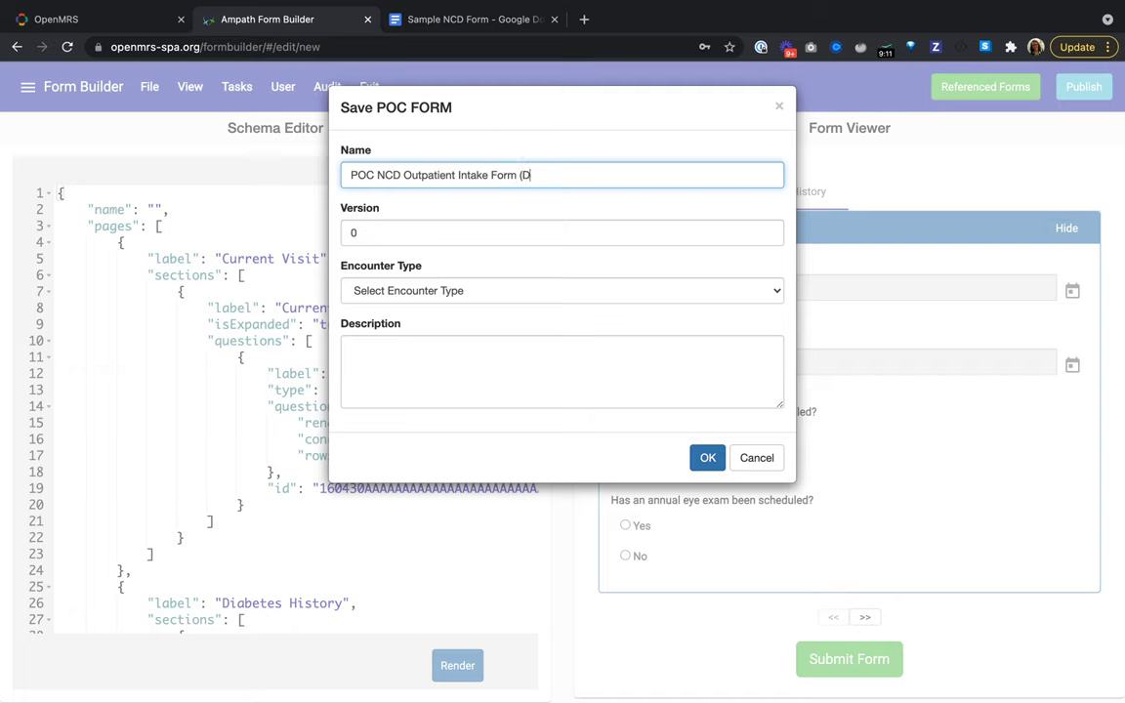
# Set encounter type Check In, confirm the save, and re-render the preview
pyautogui.click(441, 281)
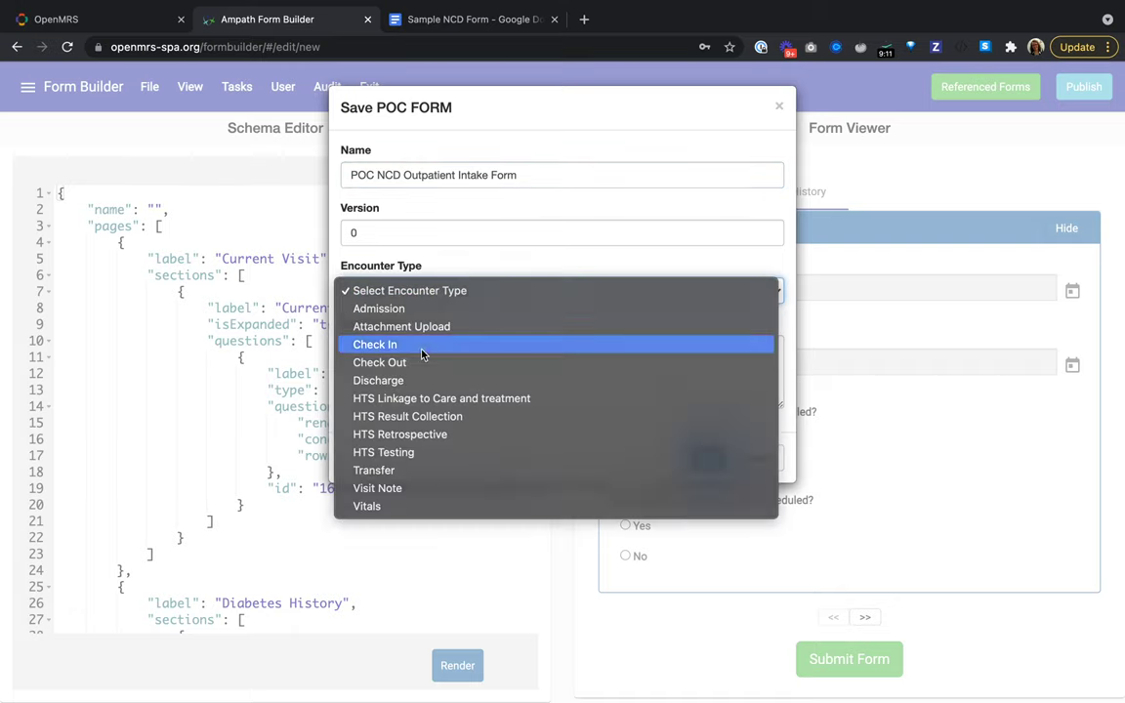
pyautogui.click(428, 346)
pyautogui.click(520, 365)
pyautogui.click(710, 456)
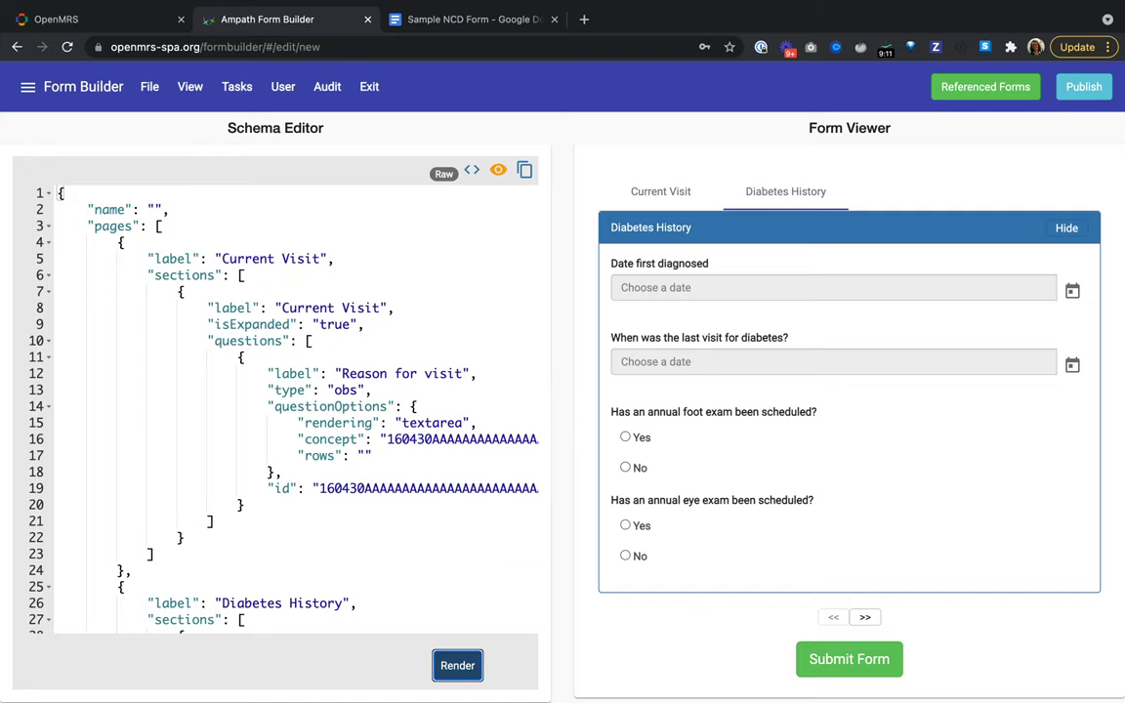
pyautogui.click(457, 665)
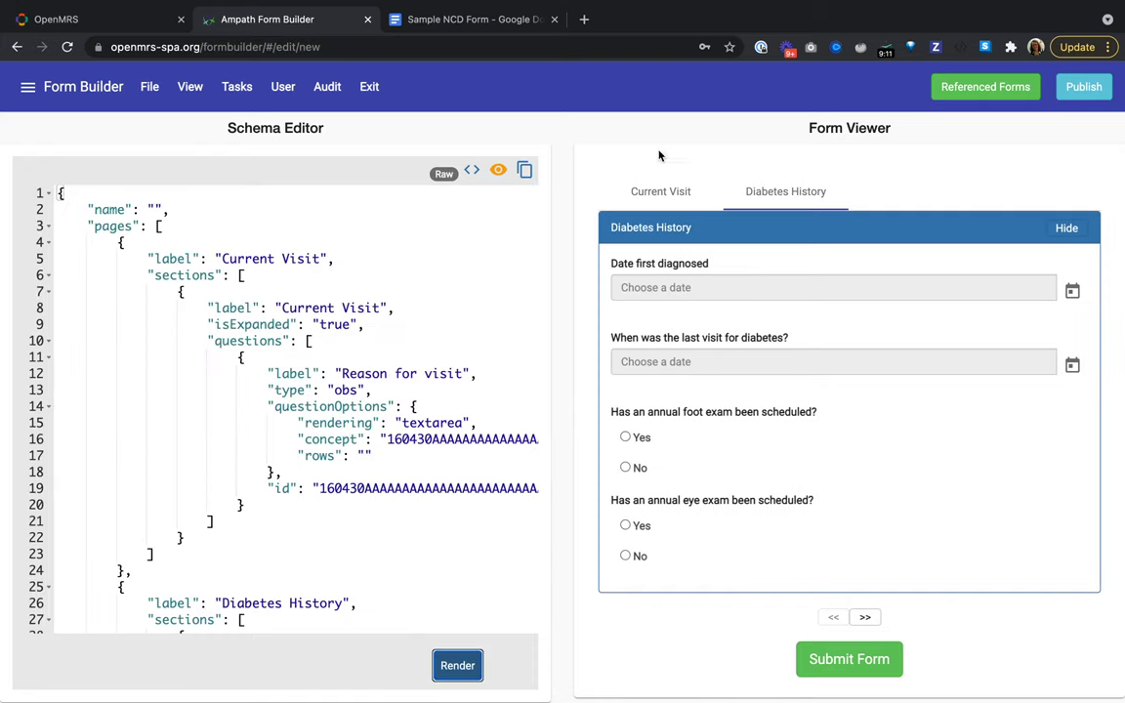
# Review the Current Visit and Diabetes History preview pages and cancel a second save dialog
pyautogui.click(648, 191)
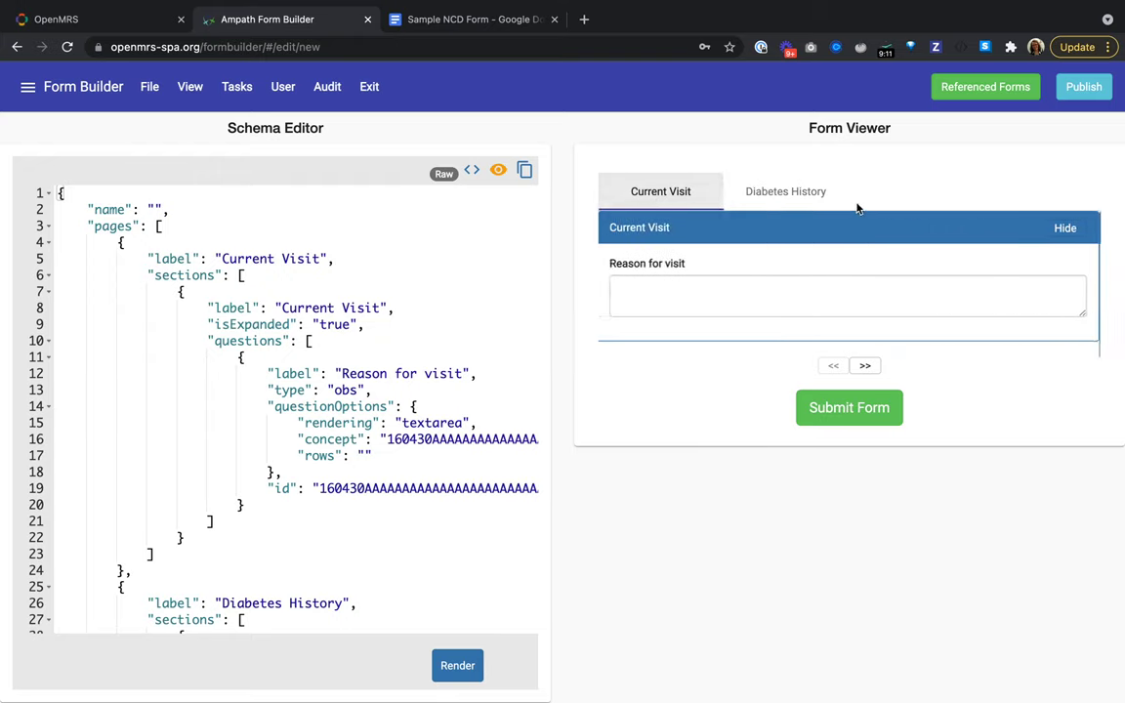
pyautogui.click(815, 196)
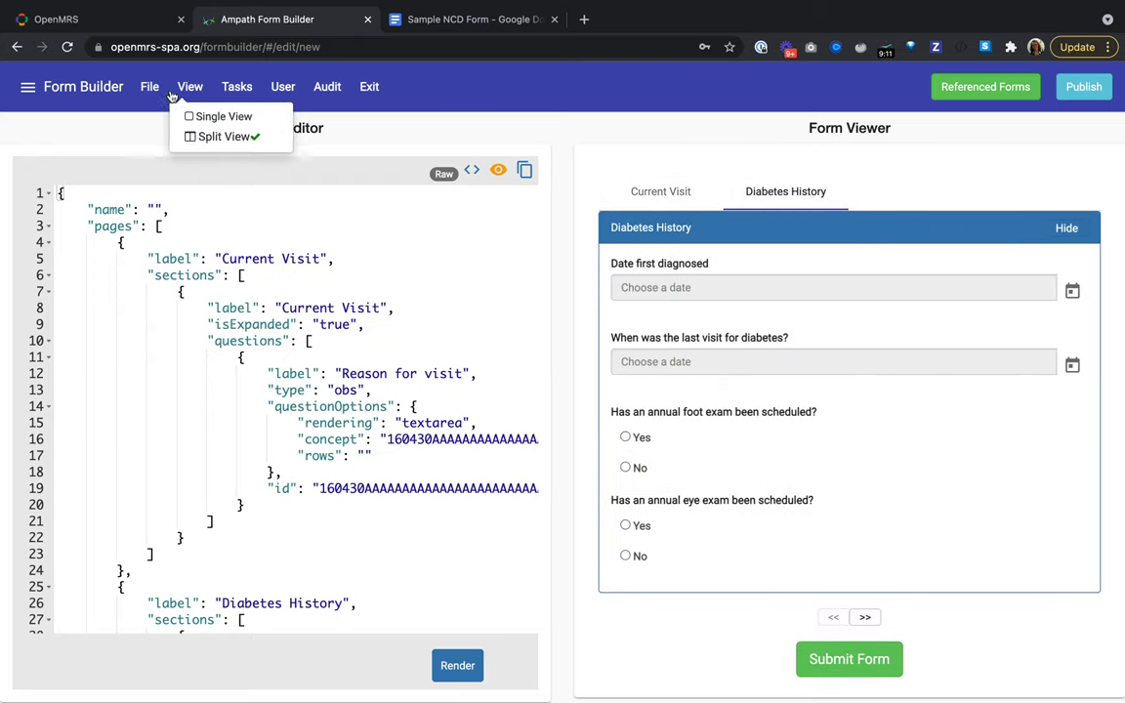
pyautogui.moveTo(151, 90)
pyautogui.click(154, 137)
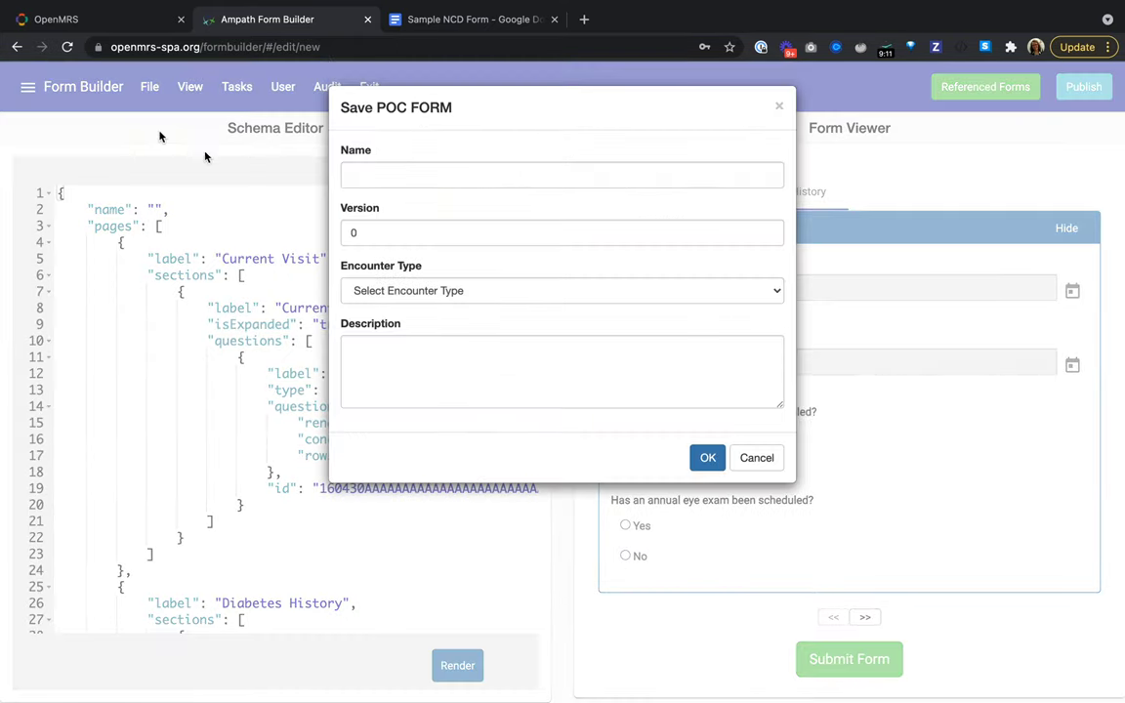
pyautogui.click(757, 457)
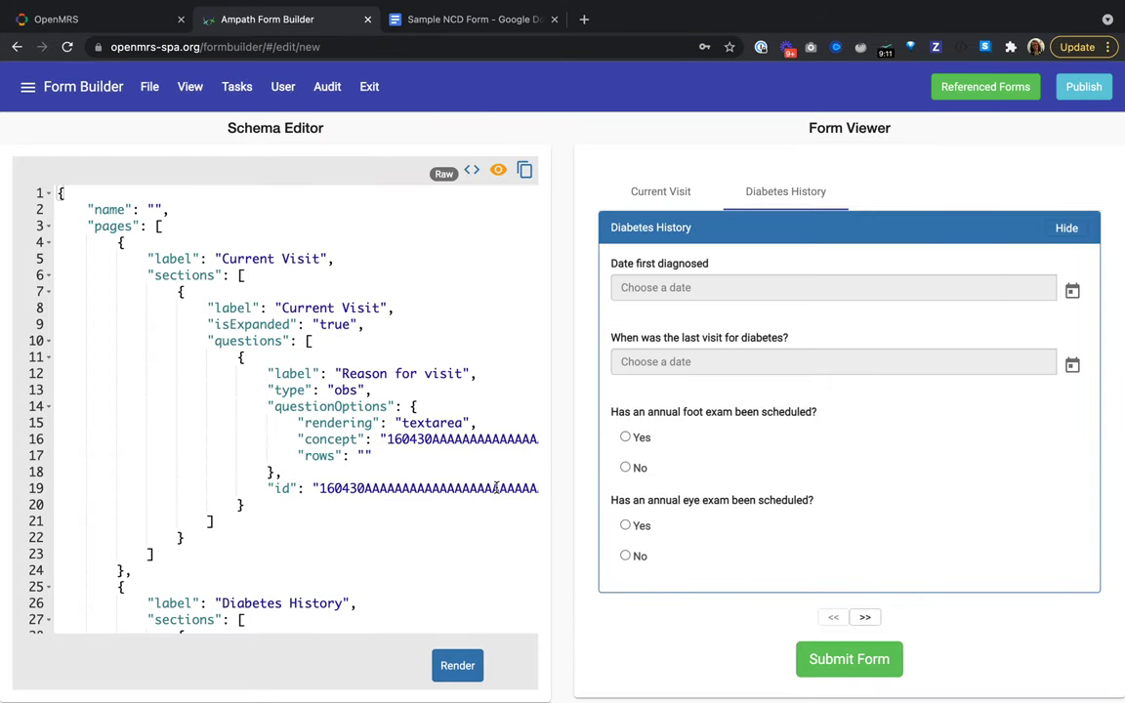
# Select all the schema JSON and exit the editor to the POC Forms list
pyautogui.click(383, 349)
pyautogui.hotkey('ctrl', 'a')
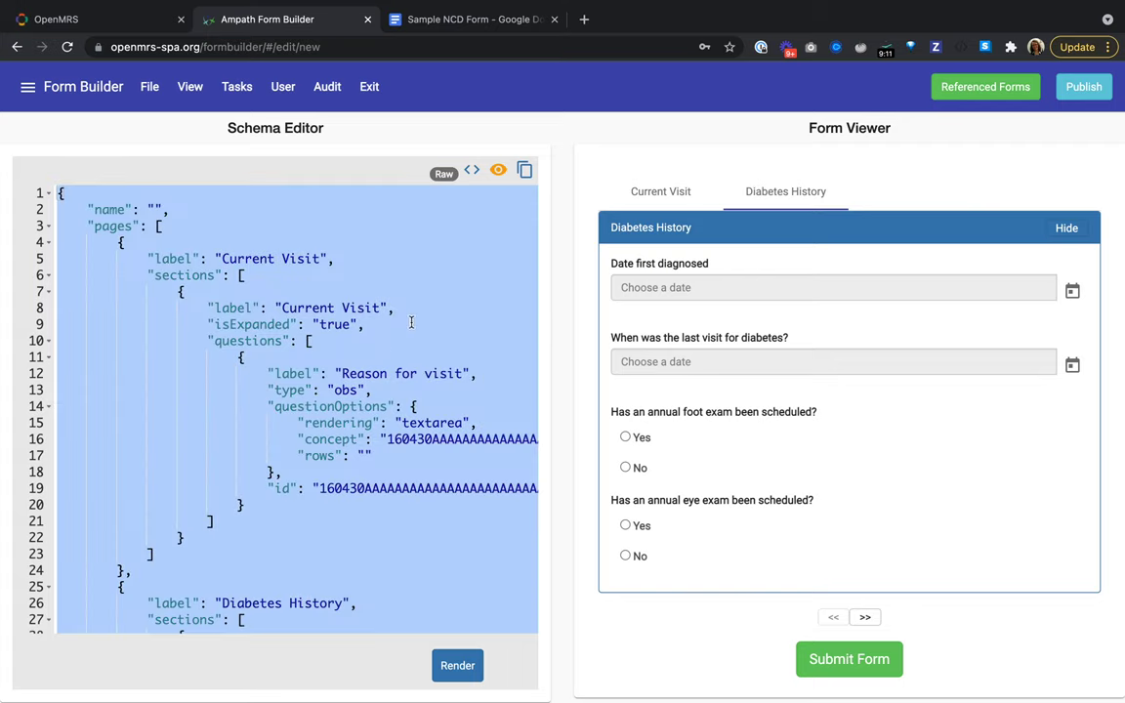
pyautogui.click(375, 91)
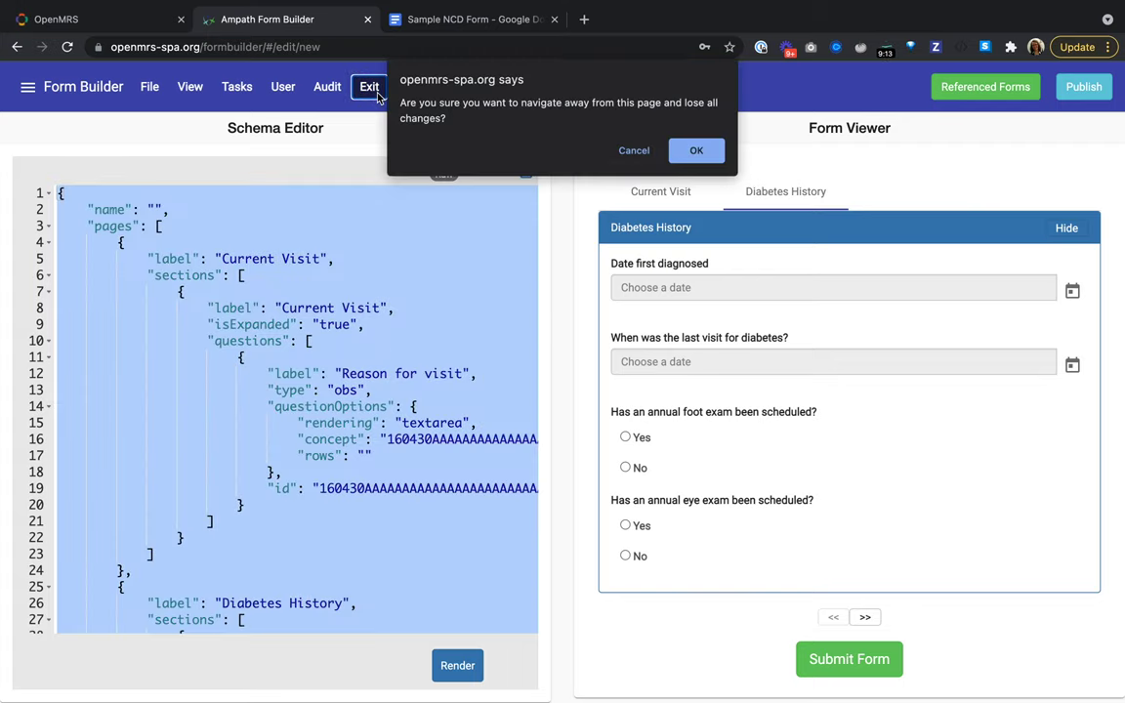
pyautogui.click(637, 151)
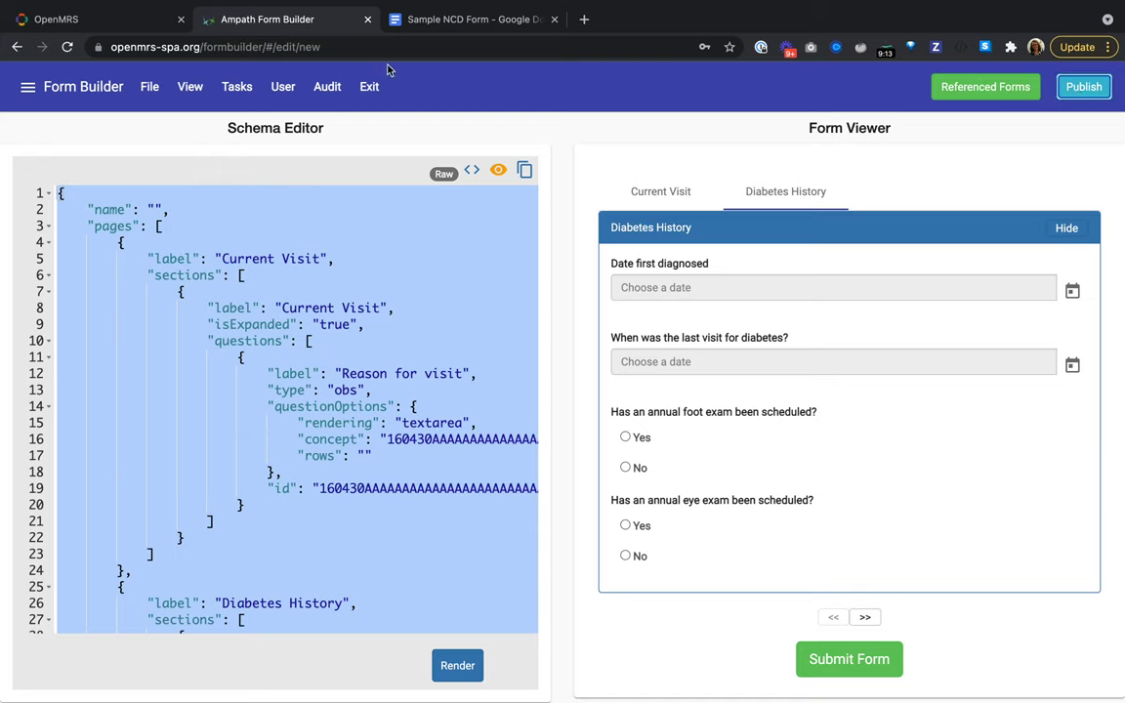
pyautogui.click(370, 87)
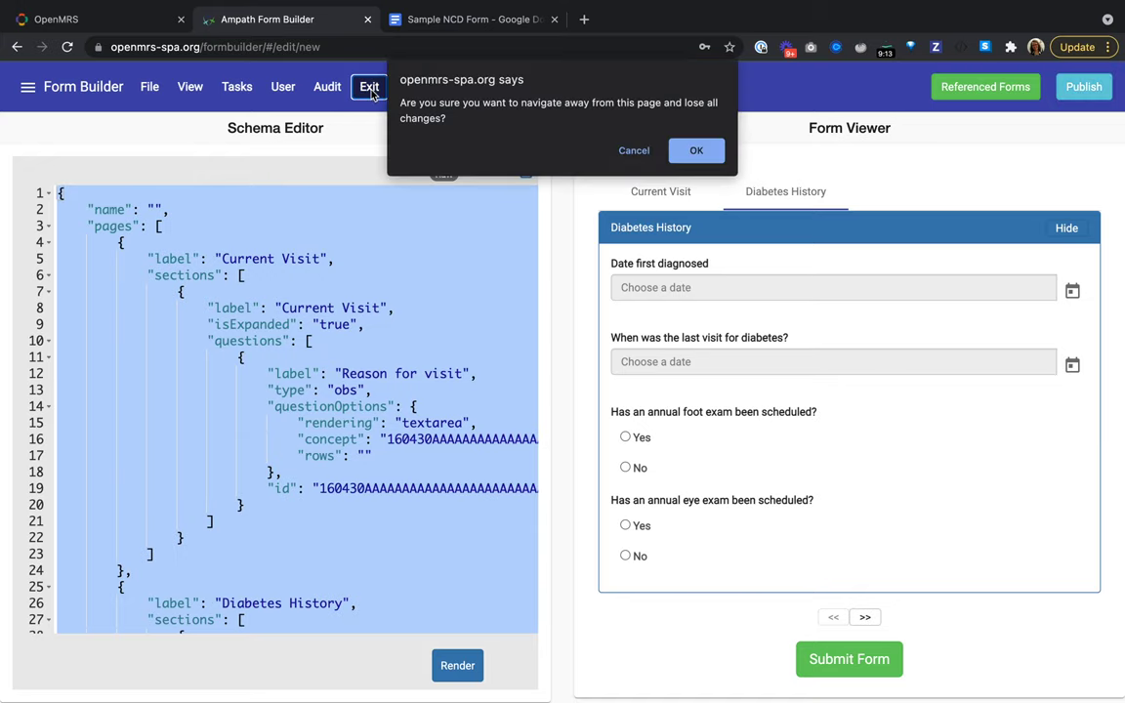
pyautogui.click(696, 156)
# Reopen POC NCD Outpatient Intake Form from the last forms page and preview its pages
pyautogui.scroll(-3, 677, 447)
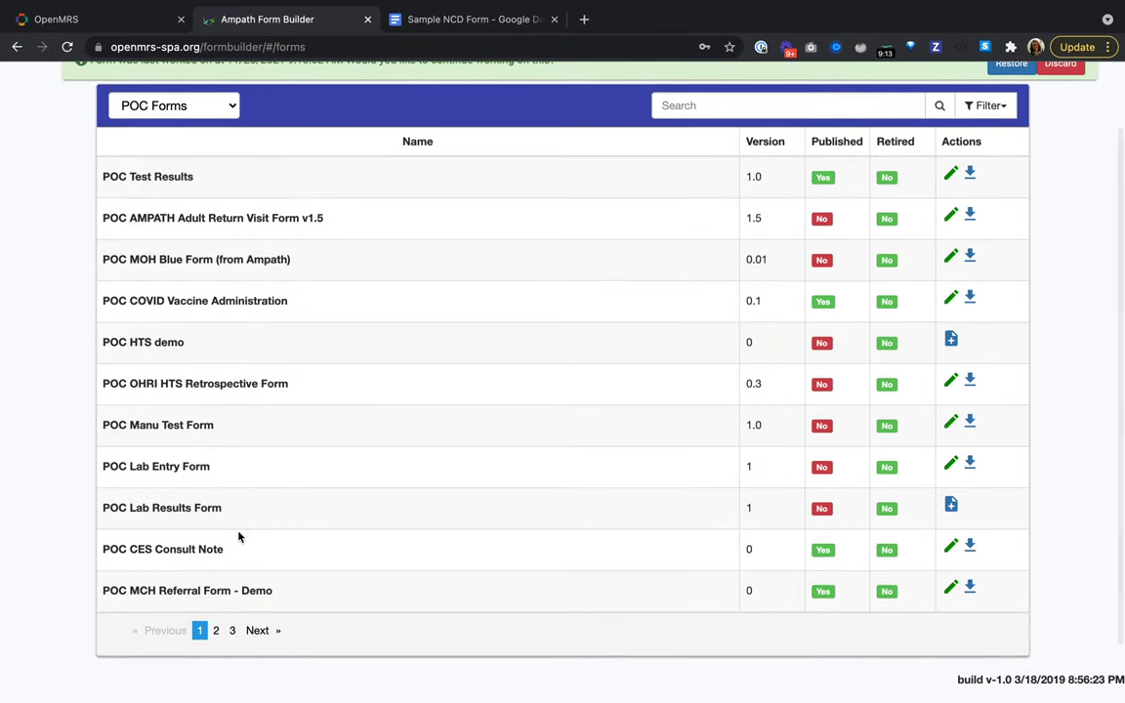
pyautogui.click(256, 632)
pyautogui.click(258, 633)
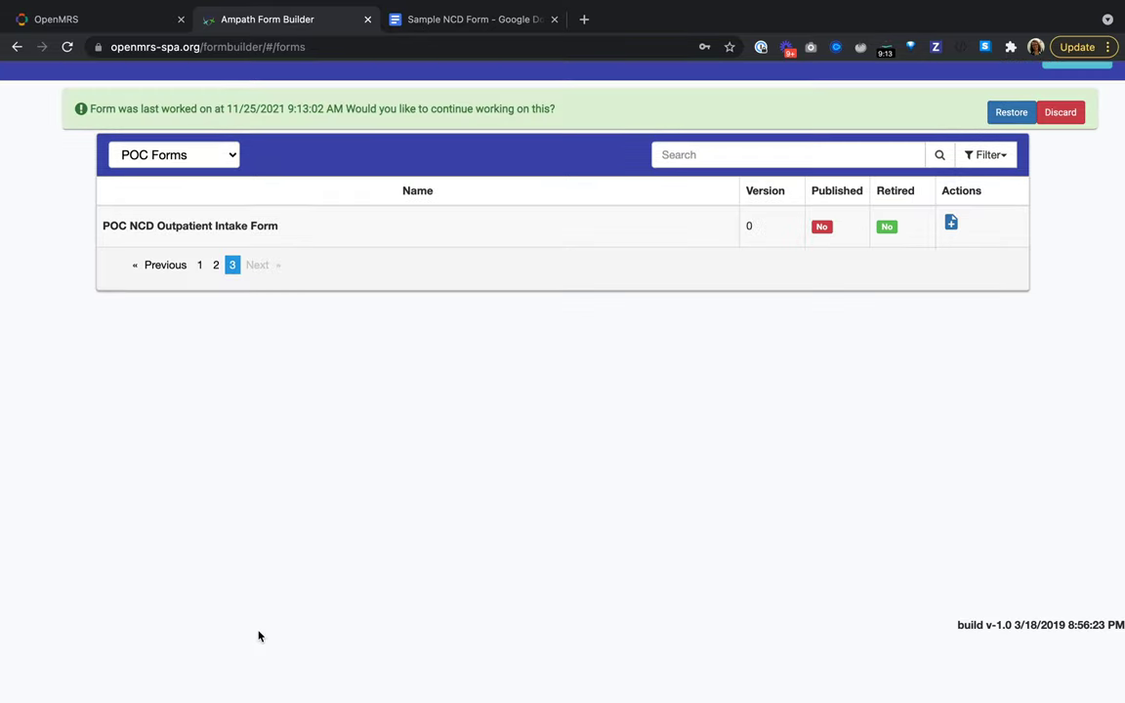
pyautogui.click(951, 223)
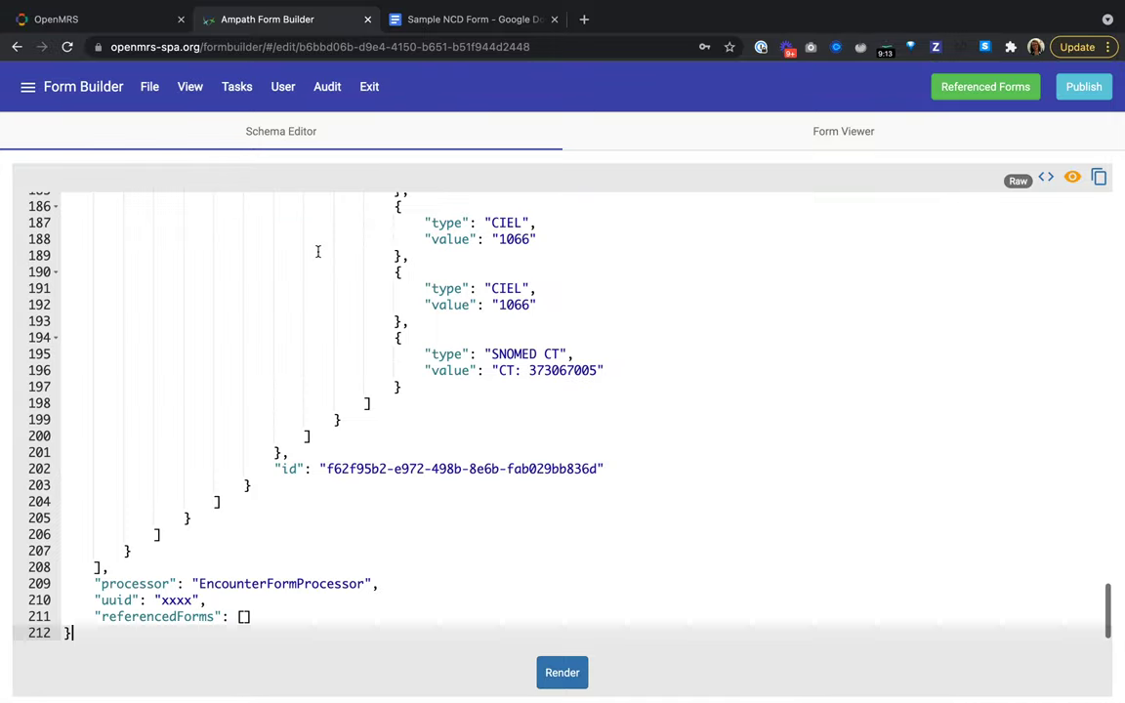
pyautogui.click(550, 670)
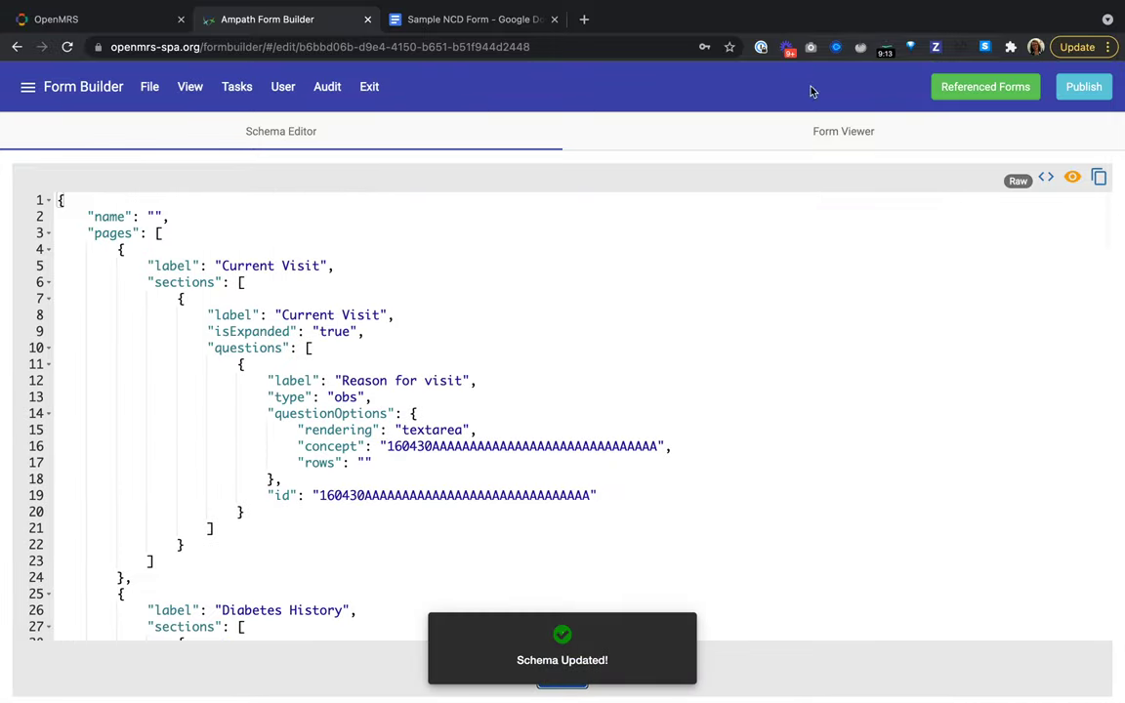
pyautogui.click(787, 142)
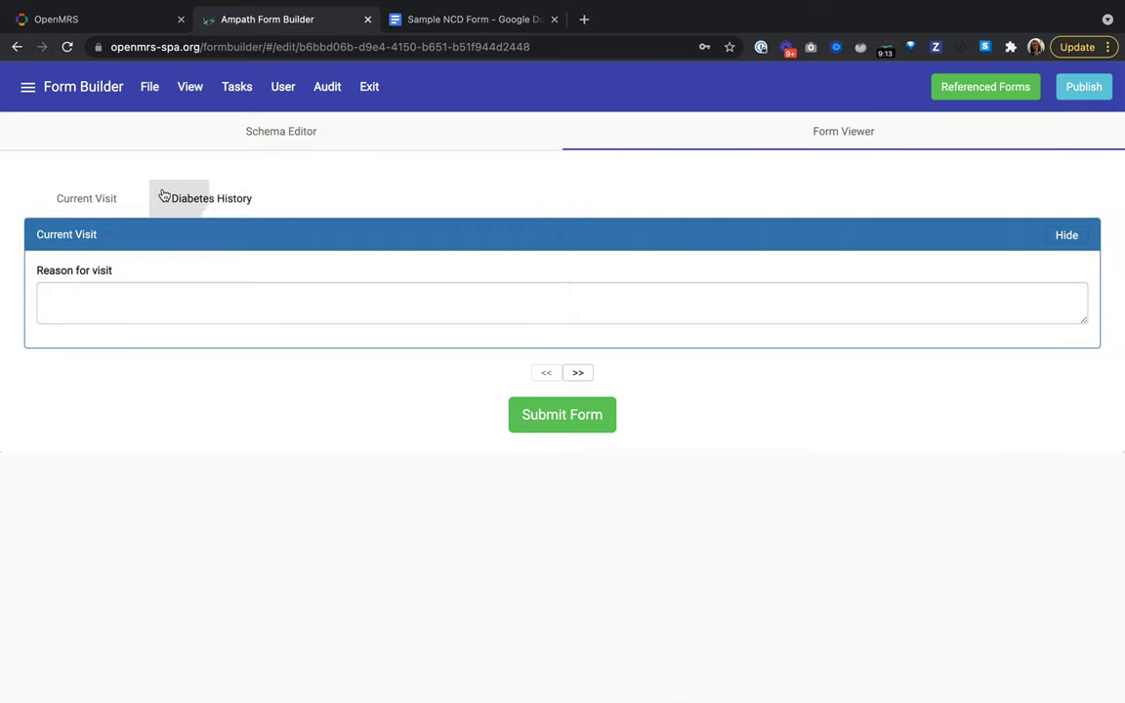
pyautogui.click(164, 197)
pyautogui.click(76, 200)
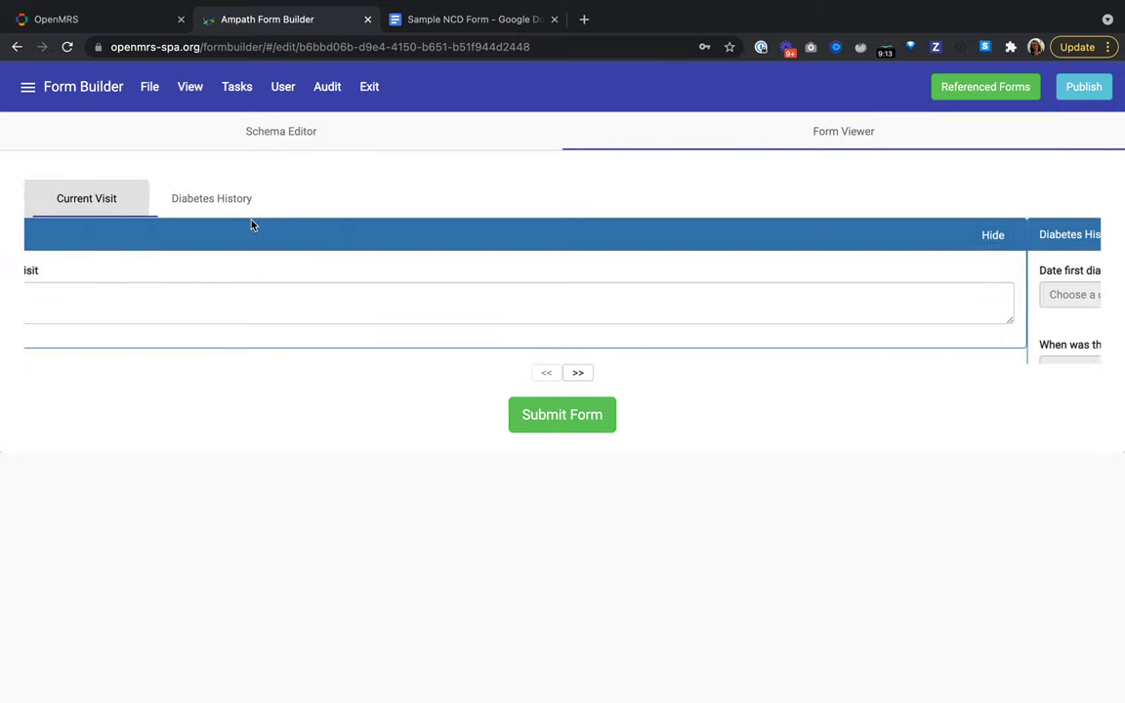
pyautogui.click(217, 199)
# Save the form to the server as an update of the current version and publish it
pyautogui.click(149, 87)
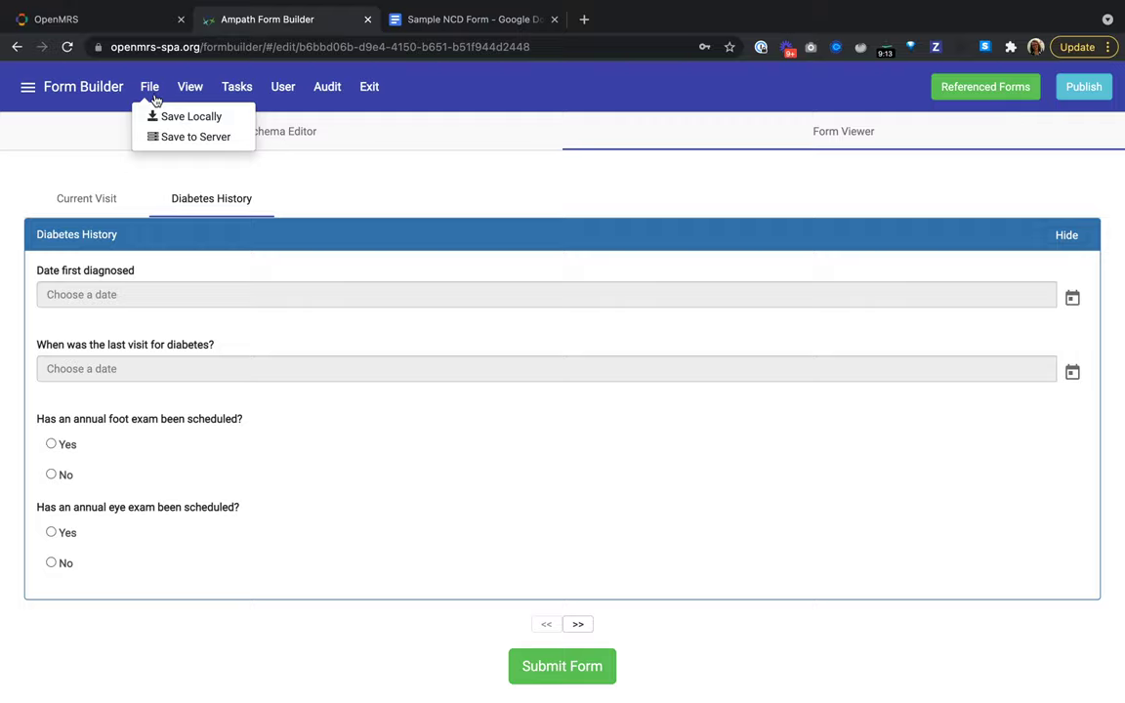
pyautogui.click(155, 136)
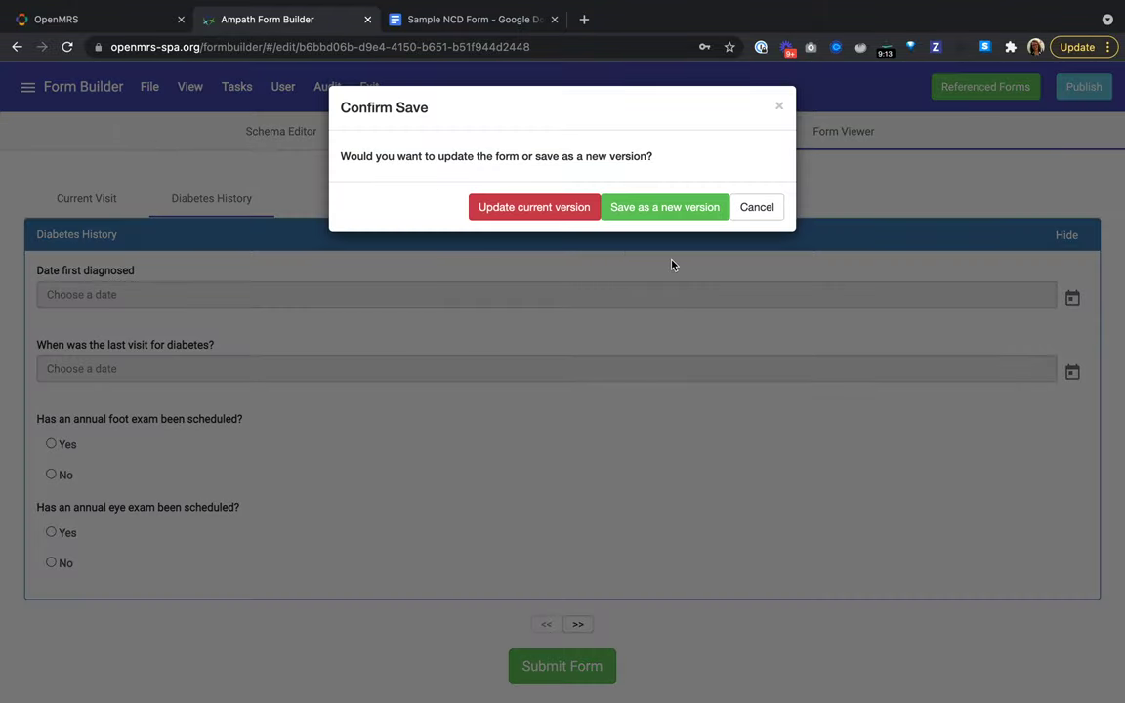
pyautogui.click(547, 203)
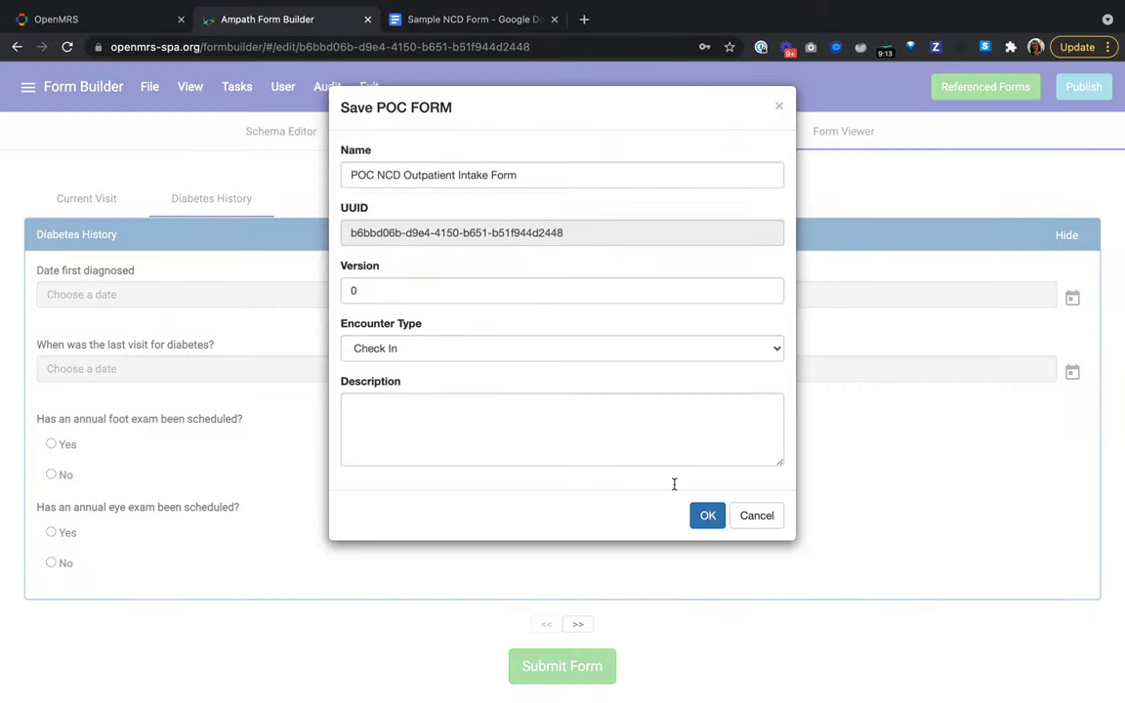
pyautogui.click(709, 518)
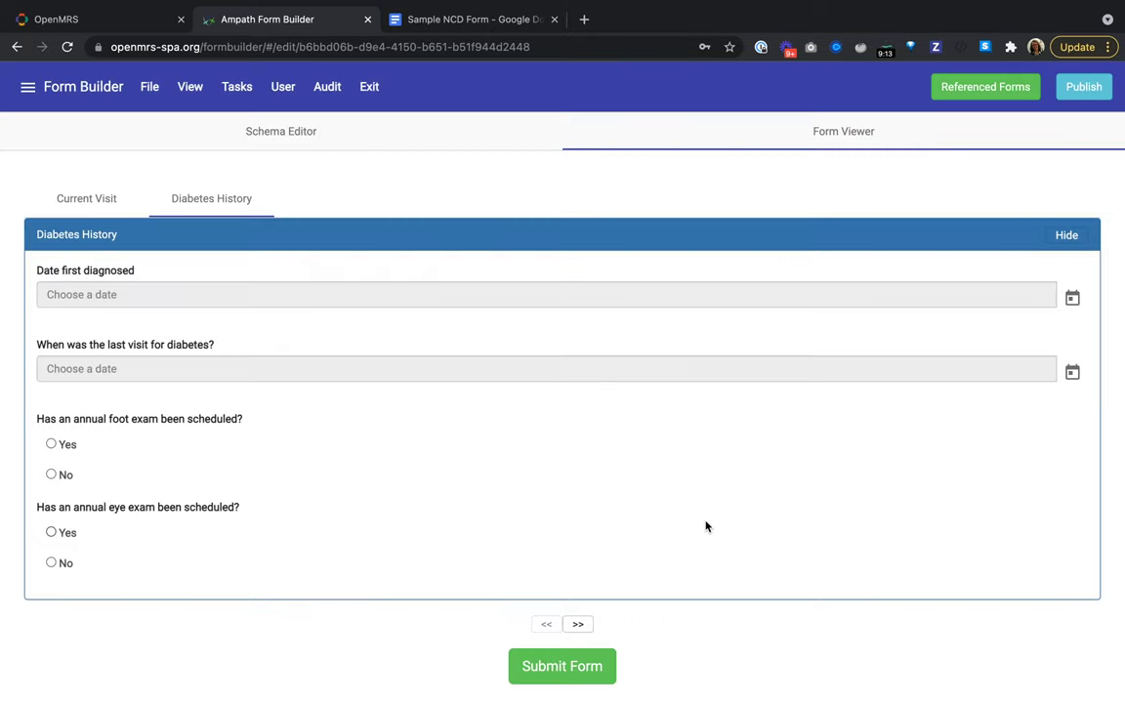
pyautogui.click(1069, 95)
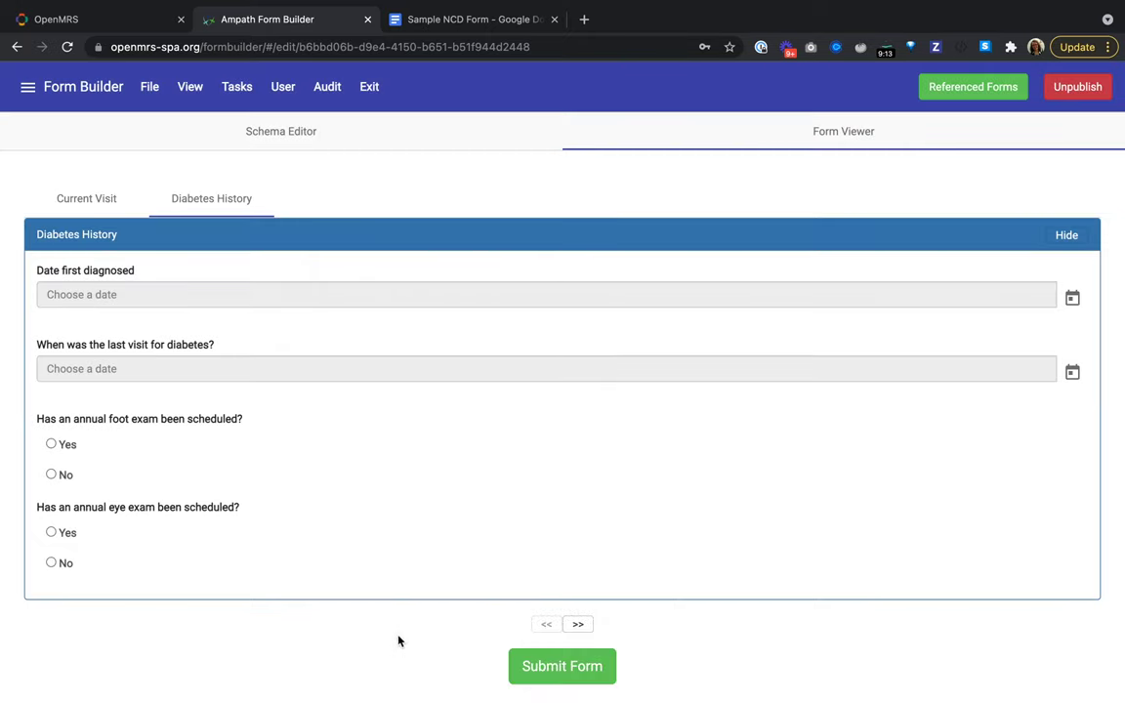
# Re-render the schema and save the form over the current version once more
pyautogui.click(311, 143)
pyautogui.click(574, 671)
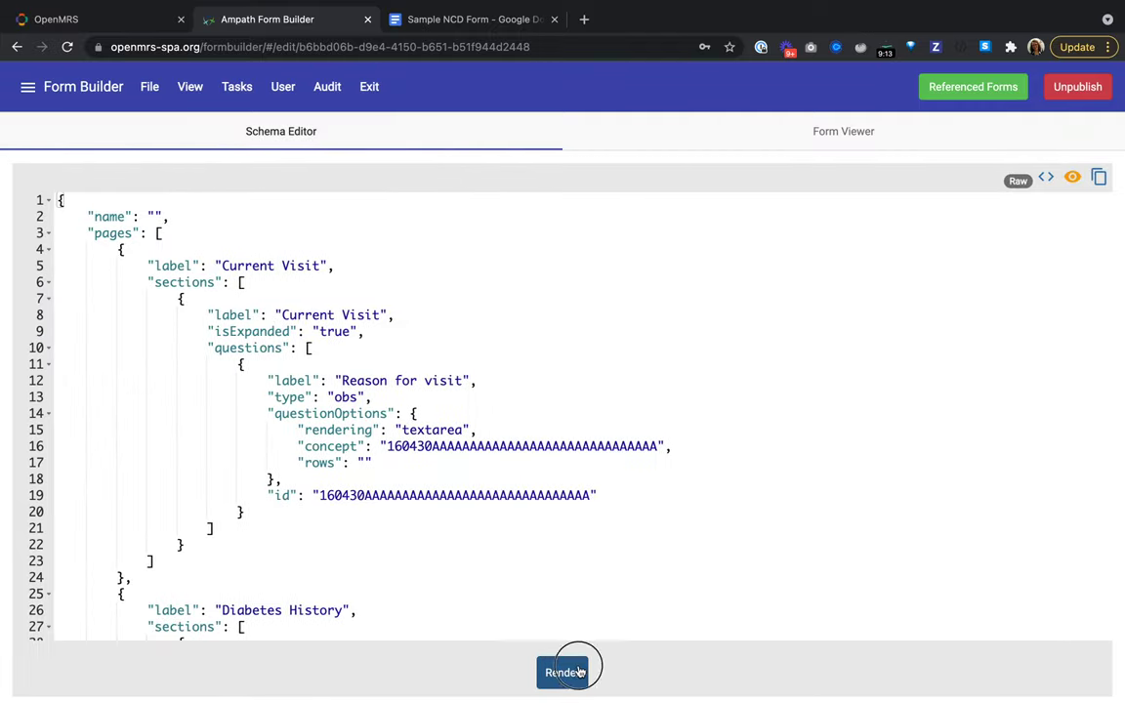
pyautogui.click(885, 143)
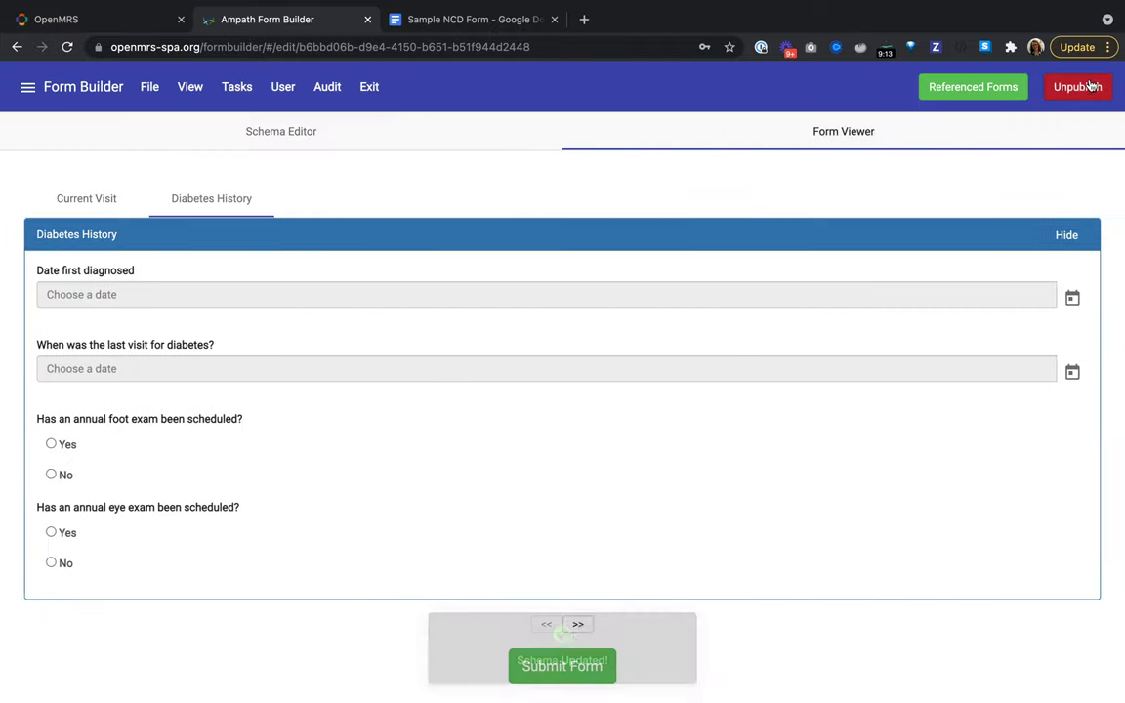
pyautogui.click(150, 86)
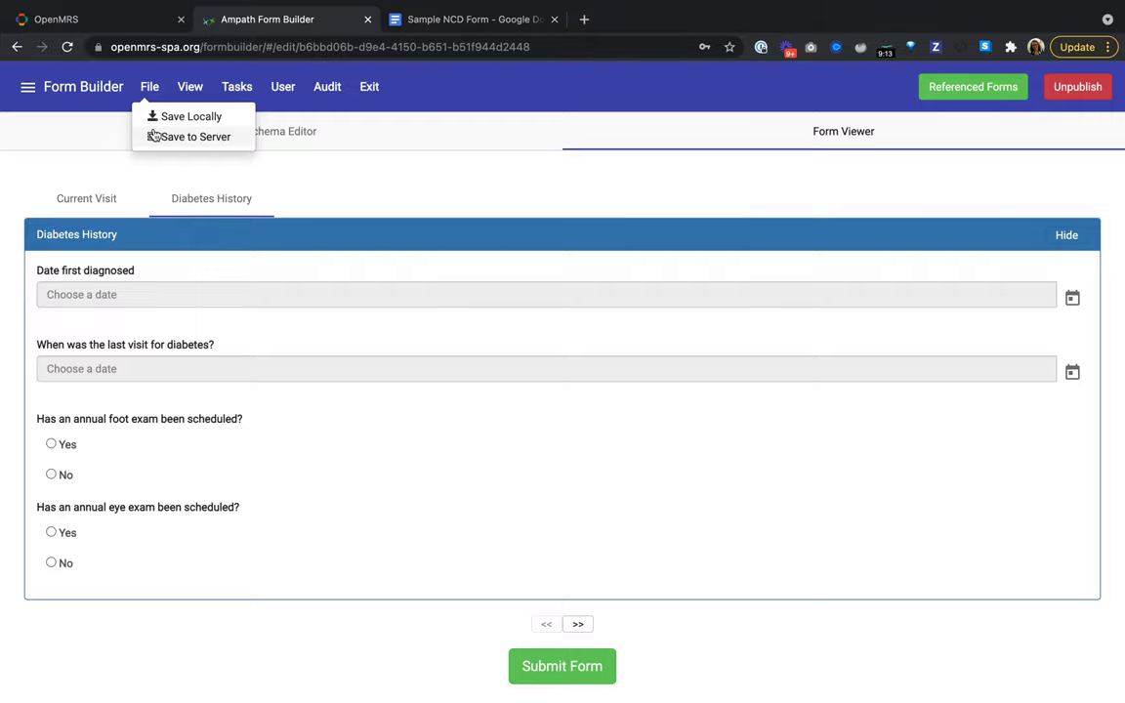
pyautogui.click(156, 136)
pyautogui.click(567, 210)
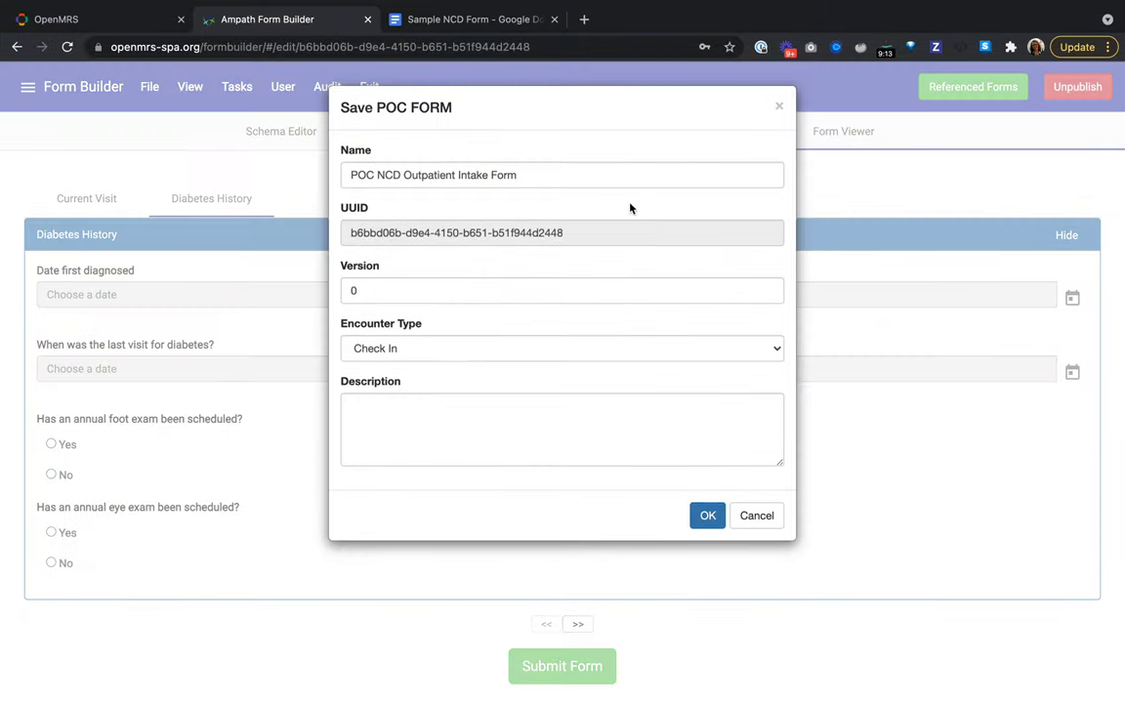
pyautogui.click(713, 516)
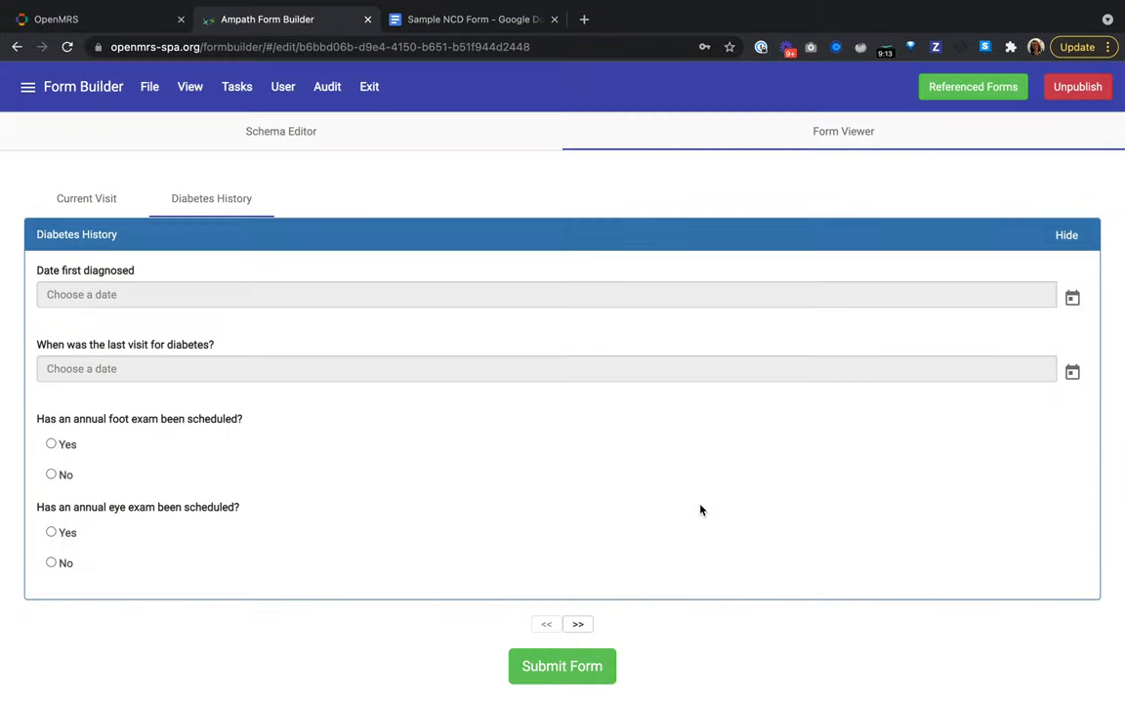
pyautogui.click(125, 23)
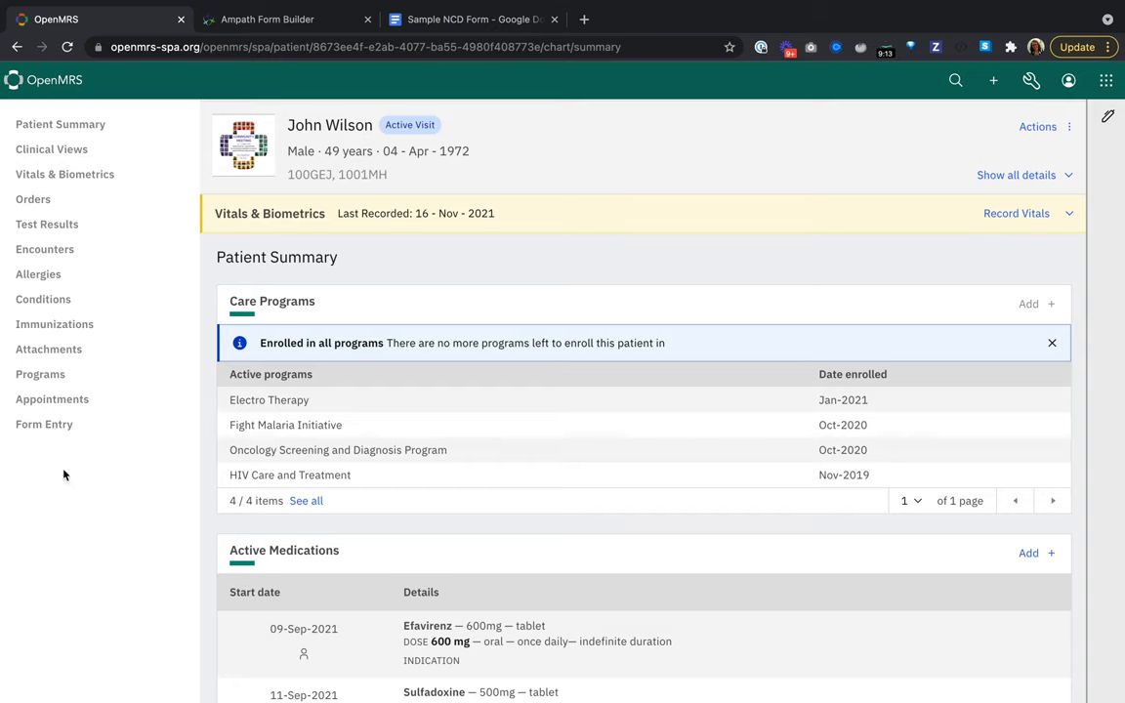
# Search the patient's Form Entry list for the NCD form and open POC NCD Outpatient Intake Form
pyautogui.click(58, 424)
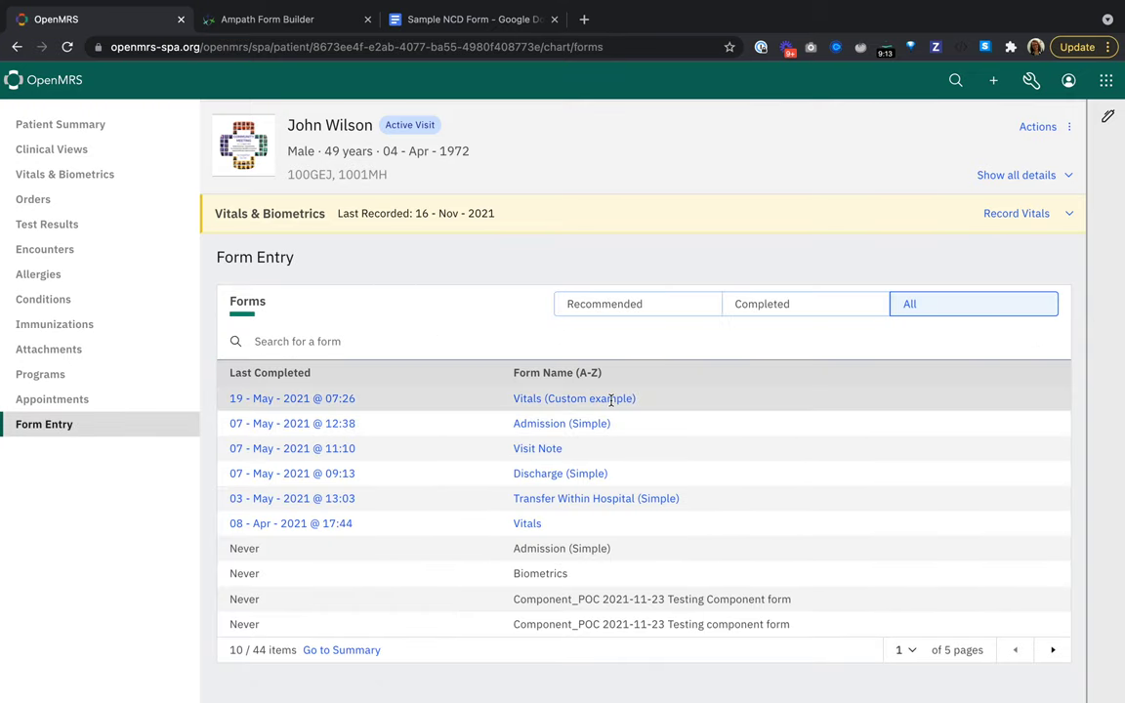
pyautogui.click(293, 340)
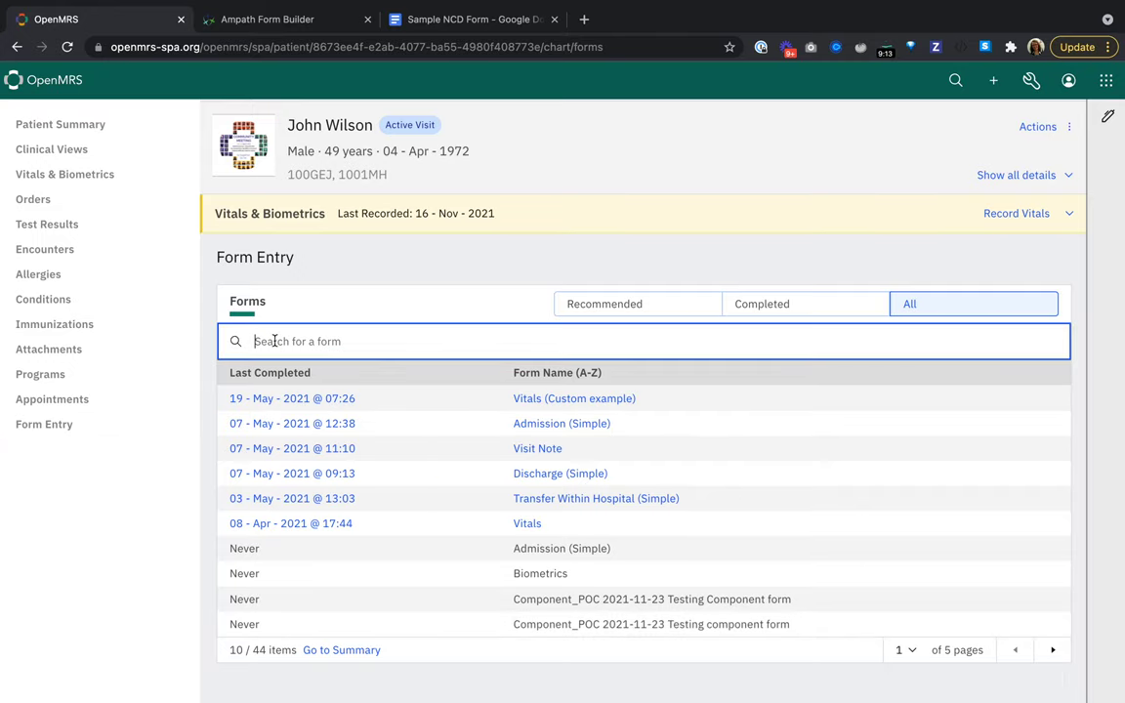
pyautogui.write('ncd')
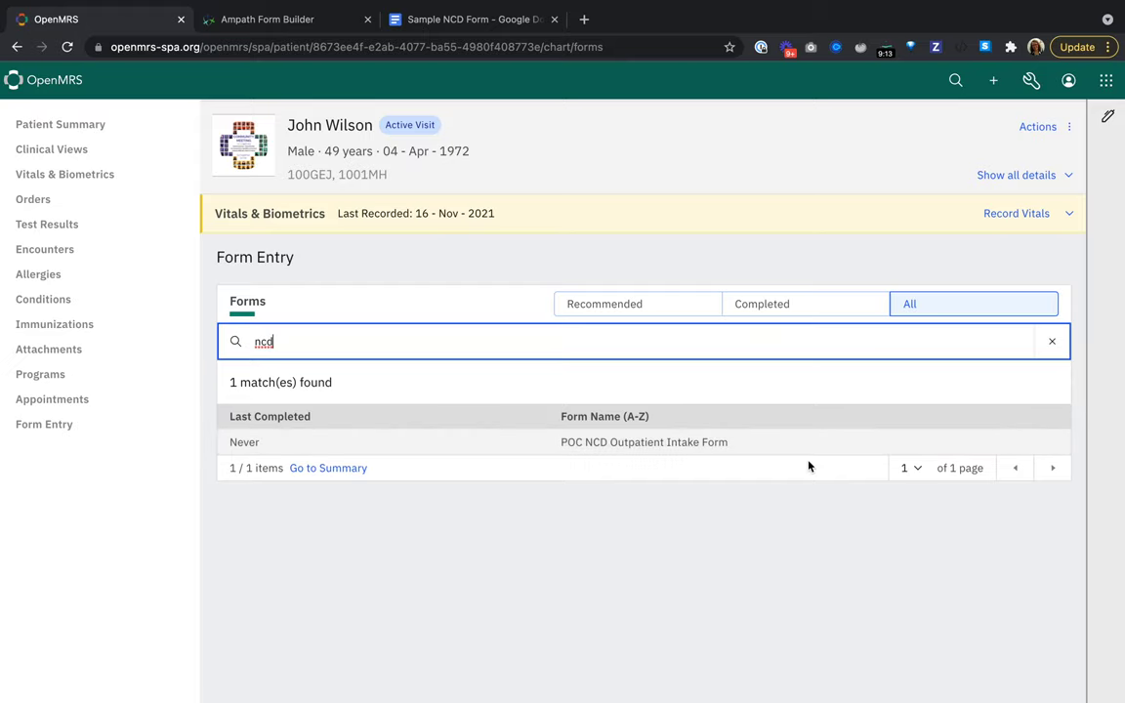
pyautogui.click(769, 454)
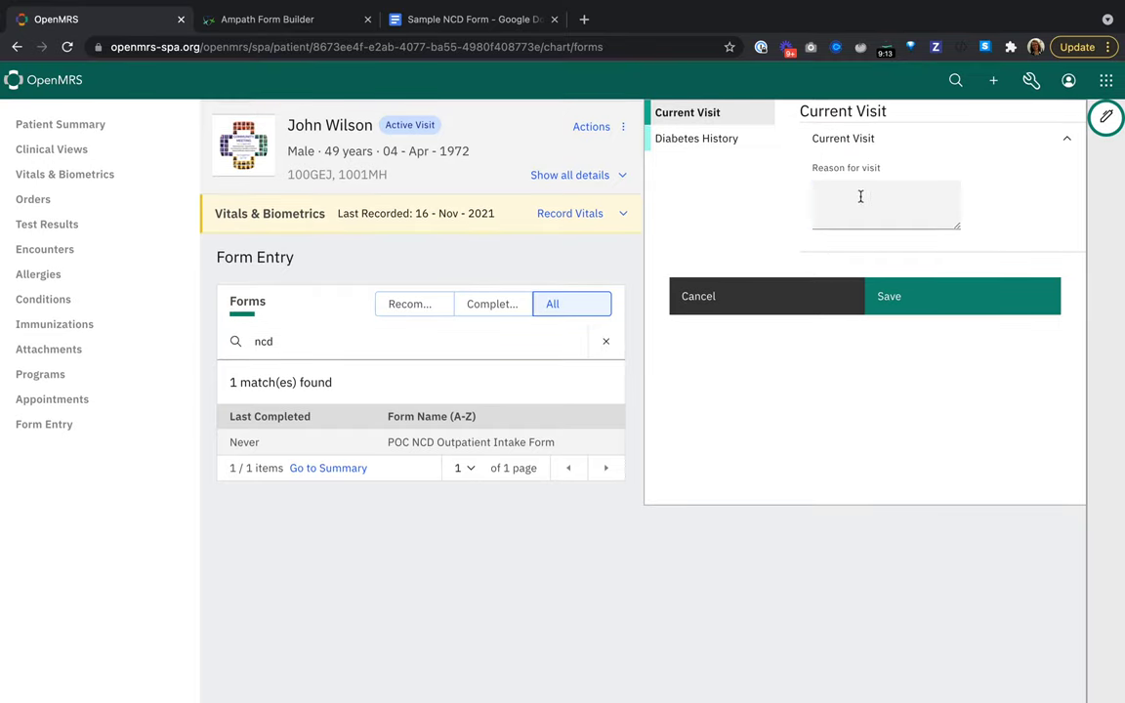
# Enter 'Pain in left foot, possible n…' as the reason for visit and set last diabetes visit to 11/15/2021
pyautogui.click(861, 197)
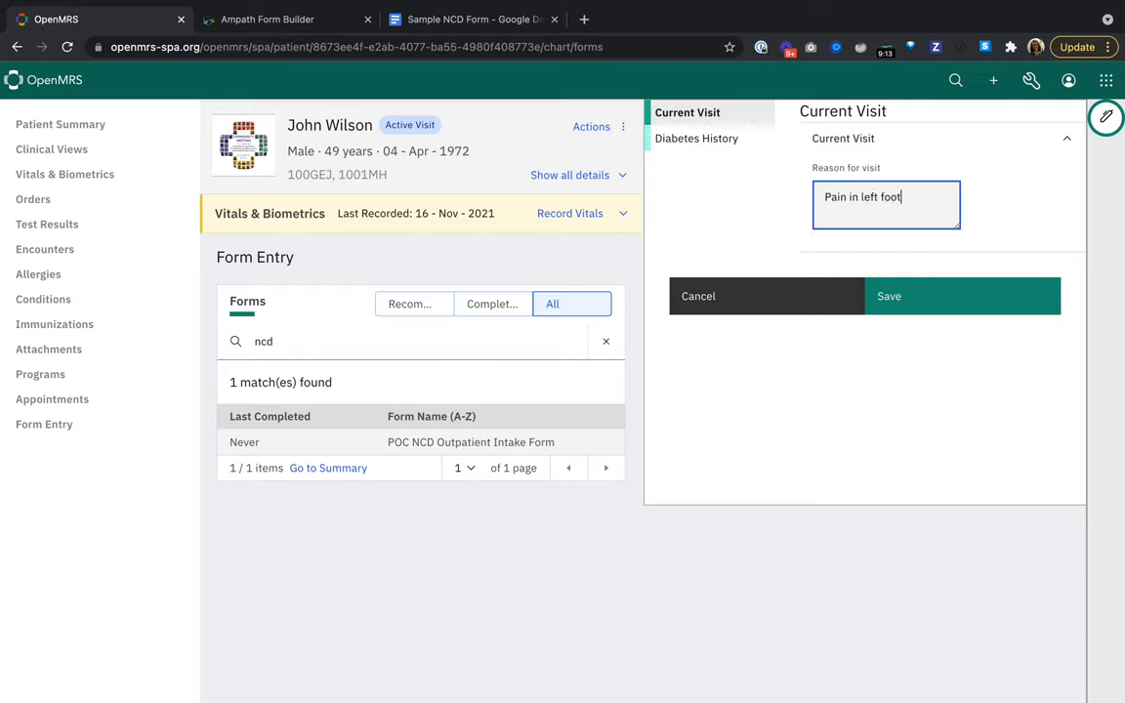
pyautogui.write('Pain in left foot, possible neuropathy')
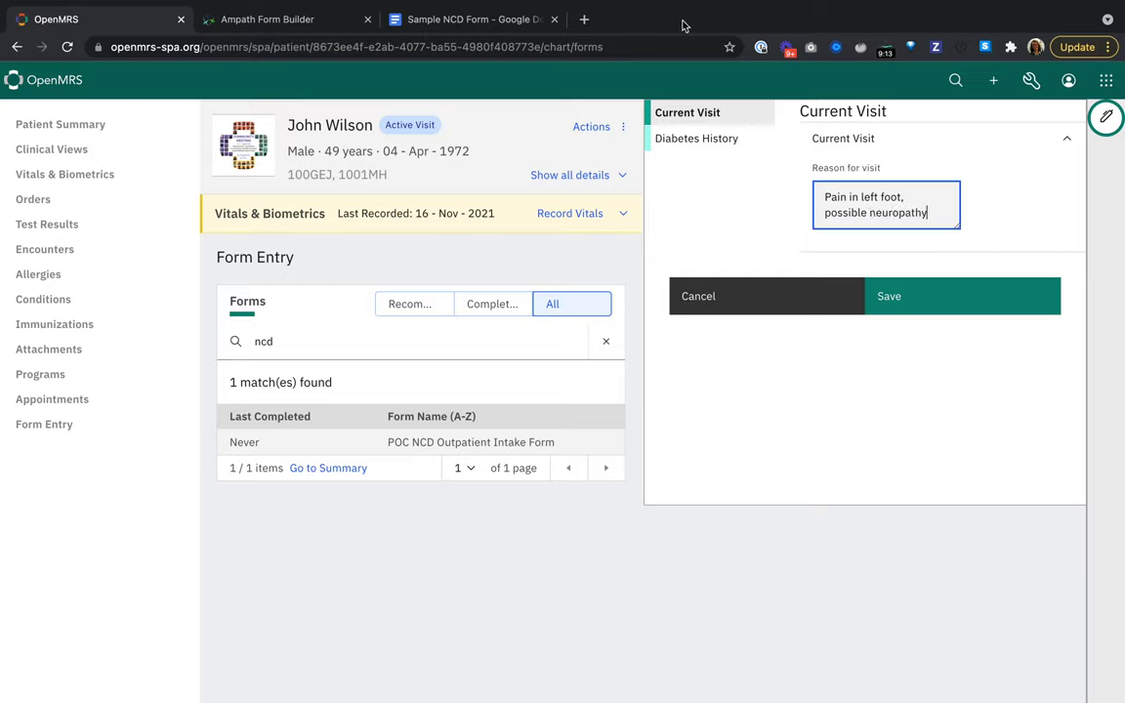
pyautogui.click(723, 142)
pyautogui.click(889, 195)
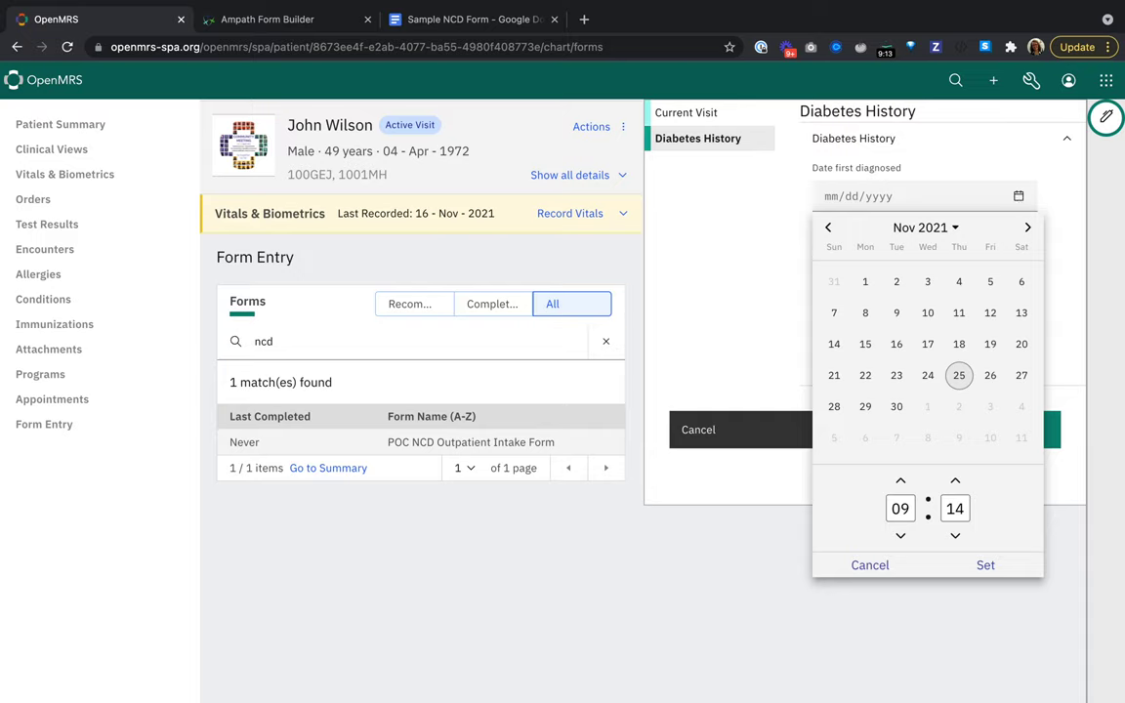
pyautogui.click(1068, 214)
pyautogui.click(977, 248)
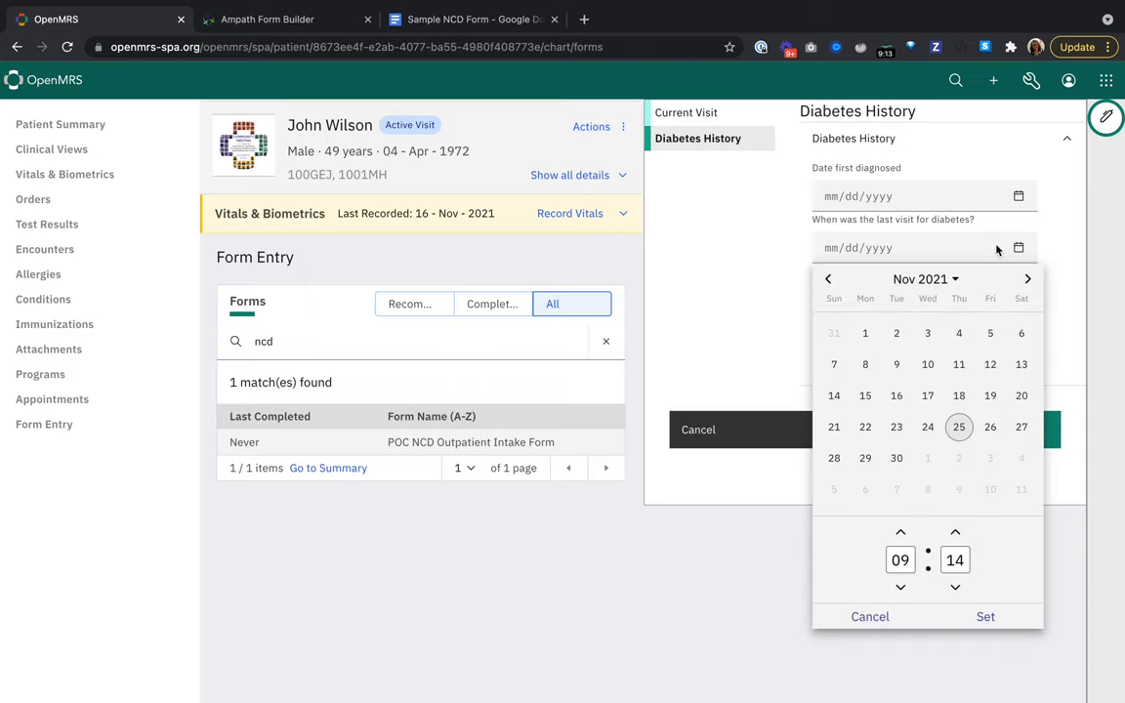
pyautogui.click(865, 397)
pyautogui.click(986, 616)
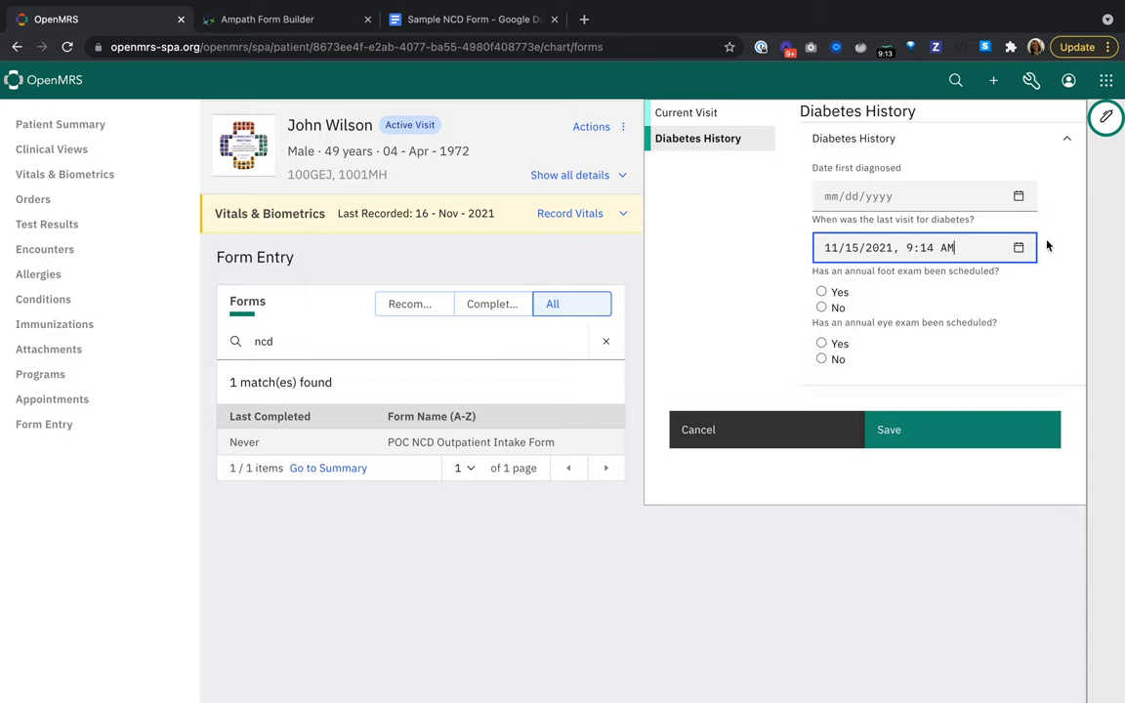
# Set first diagnosis to 11/1/2021, answer No to both annual exams, and submit the form
pyautogui.click(1019, 197)
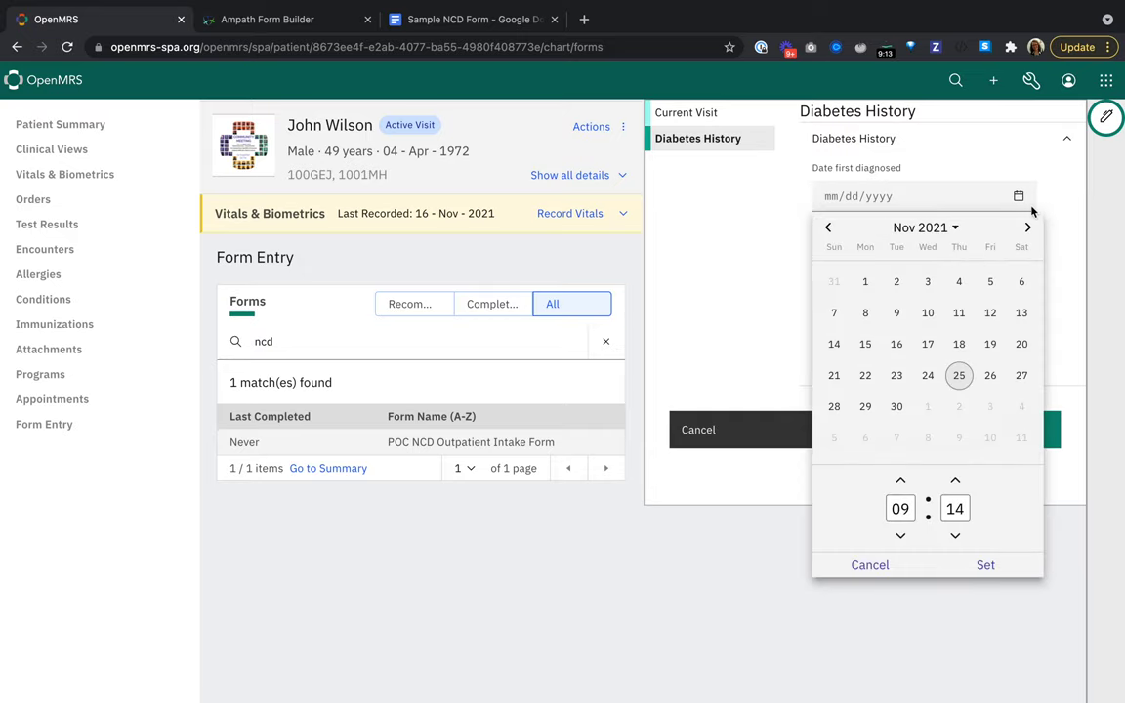
pyautogui.click(865, 281)
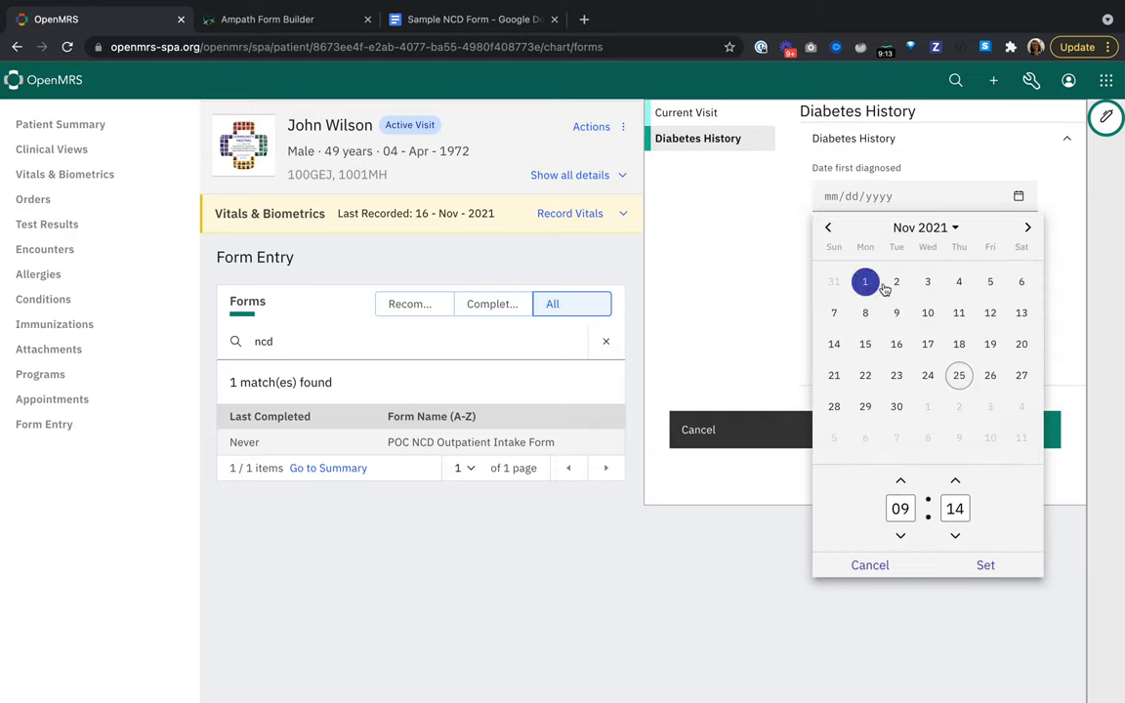
pyautogui.click(988, 565)
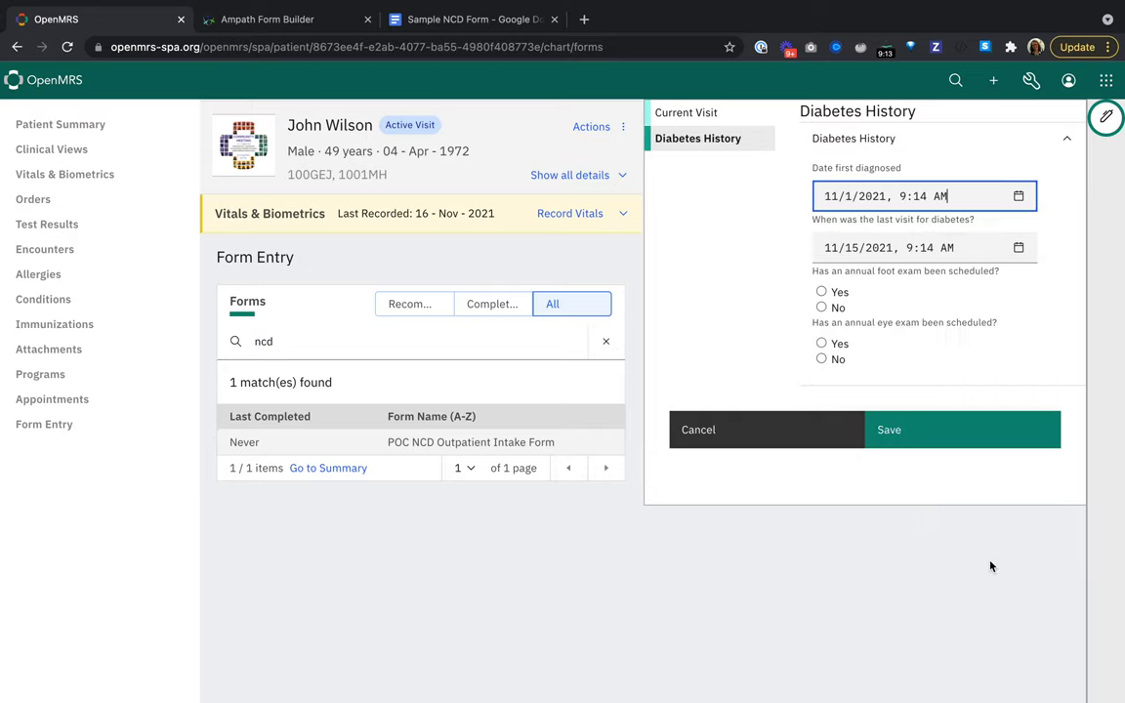
pyautogui.click(822, 307)
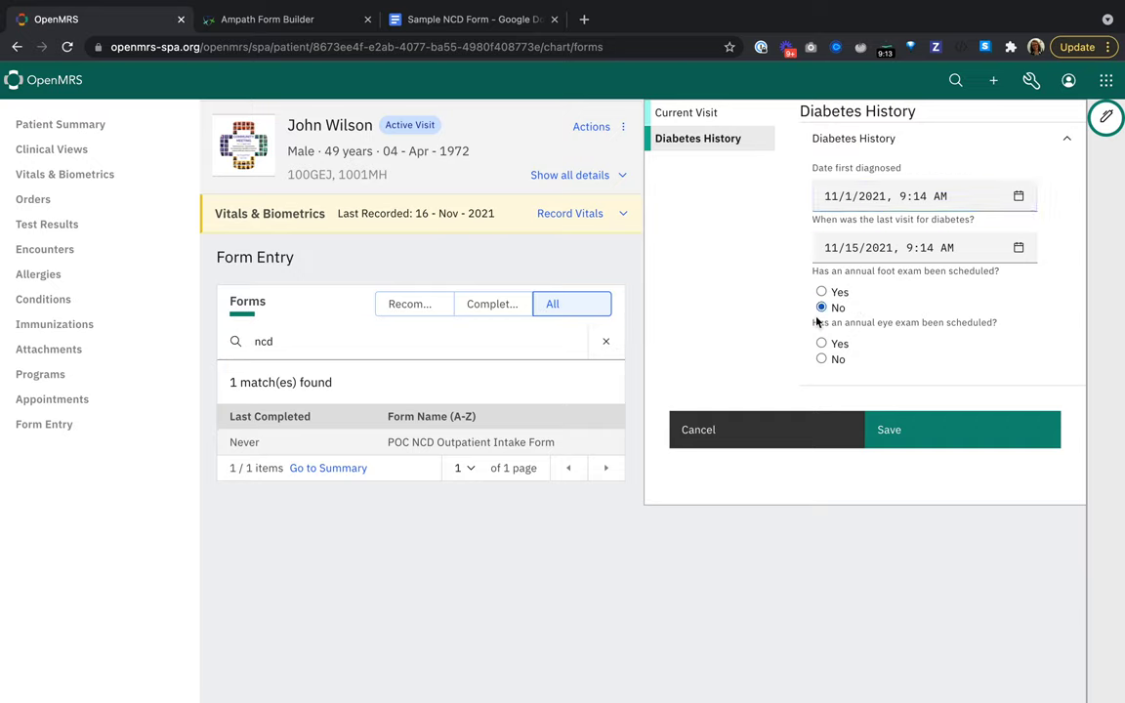
pyautogui.click(821, 360)
pyautogui.click(946, 442)
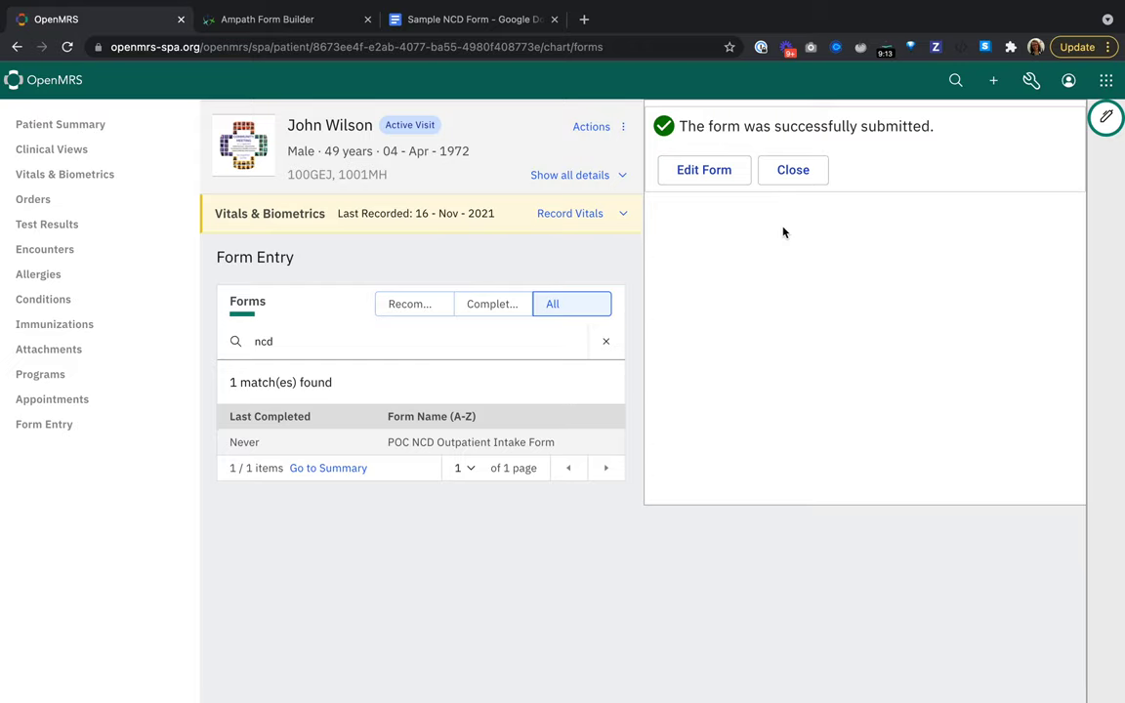
pyautogui.click(462, 20)
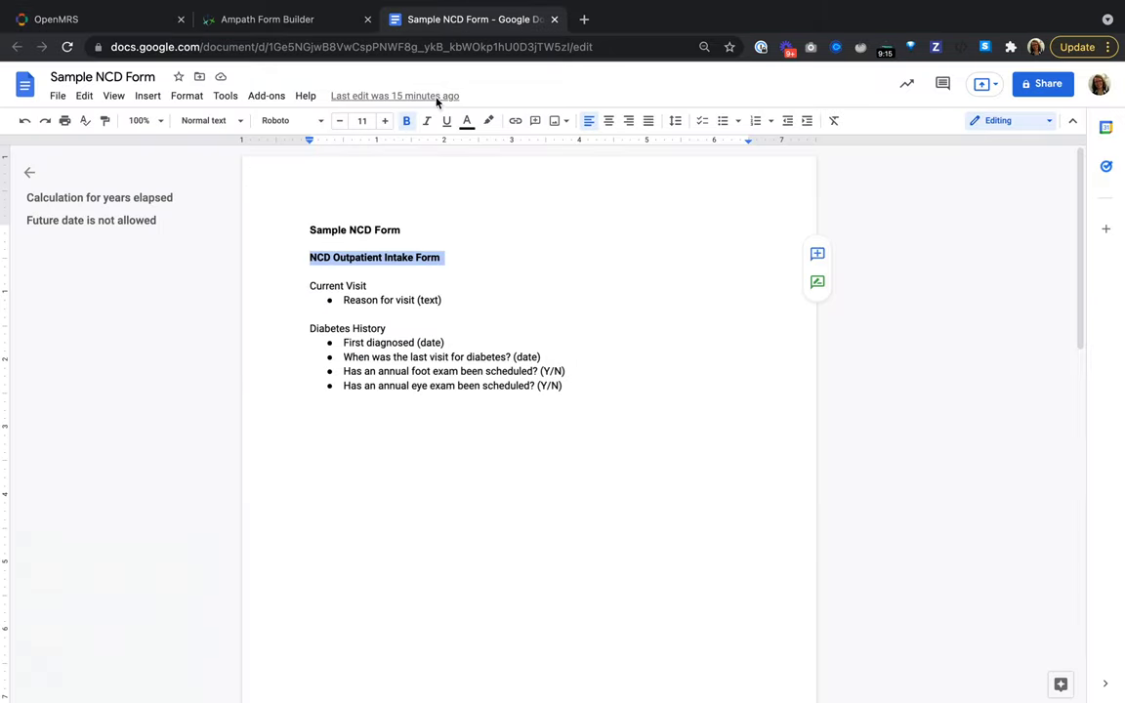